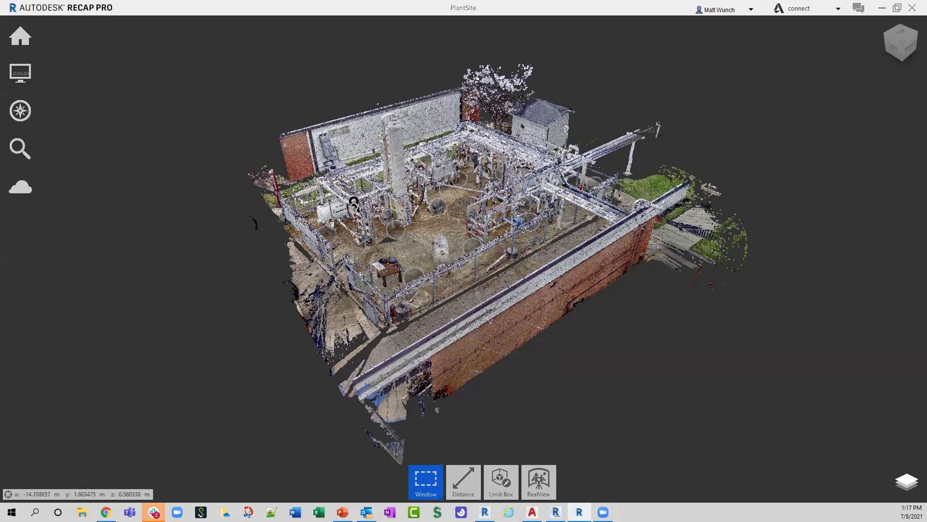
View only the scan location spheres of the PlantSite project and bring the point cloud back into view
scroll(381, 204, up, 2)
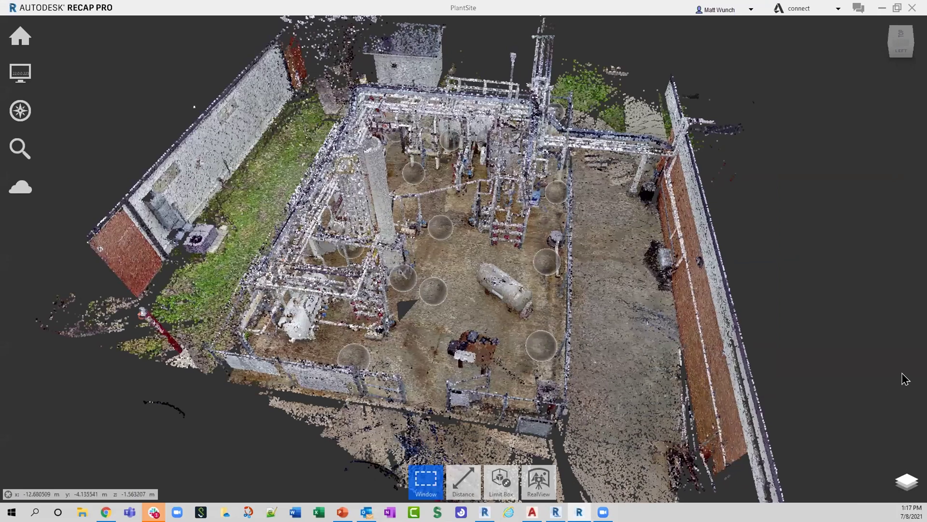
key(alt)
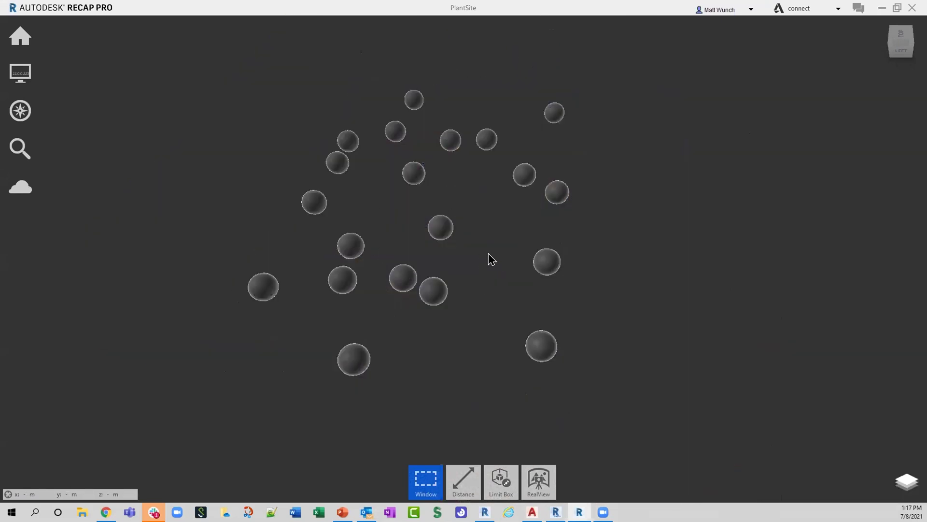
mouse_move(444, 229)
mouse_move(902, 487)
click(891, 396)
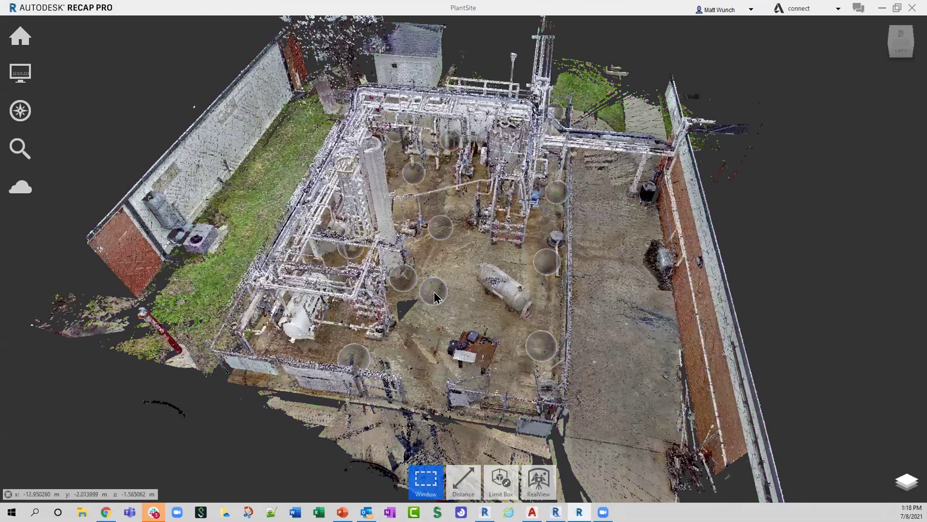
Preview the panorama of a scan location near the horizontal tank and examine the tanks, column and piping in the point cloud
mouse_move(434, 296)
shift+middle_drag(436, 297, 458, 290)
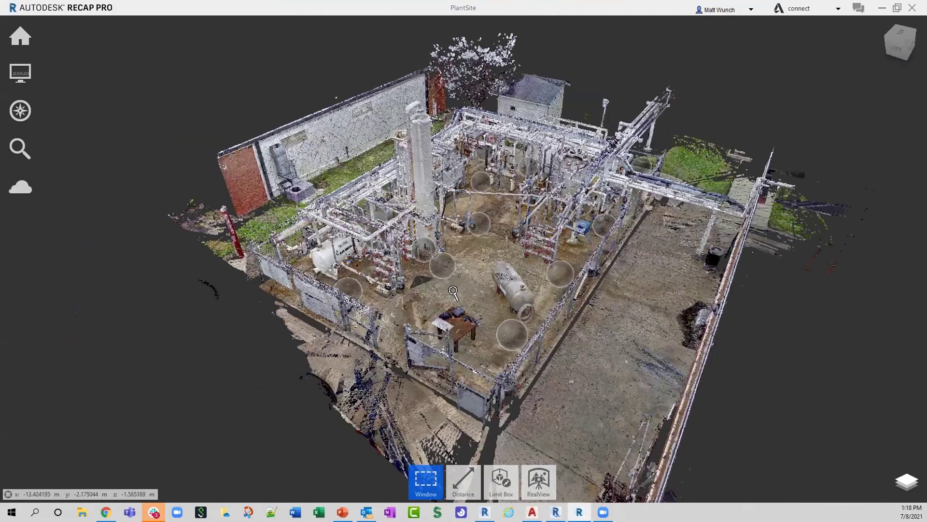
scroll(450, 277, down, 3)
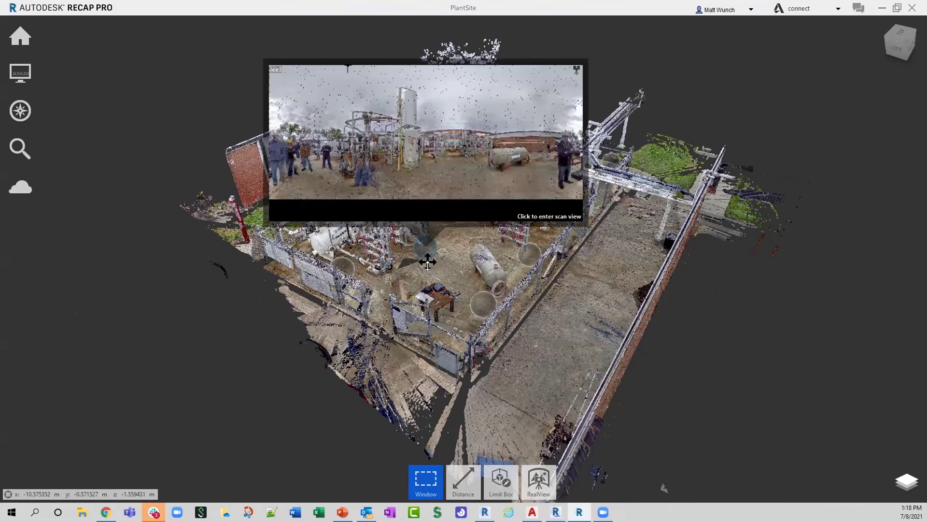
scroll(423, 280, up, 3)
middle_drag(422, 272, 394, 311)
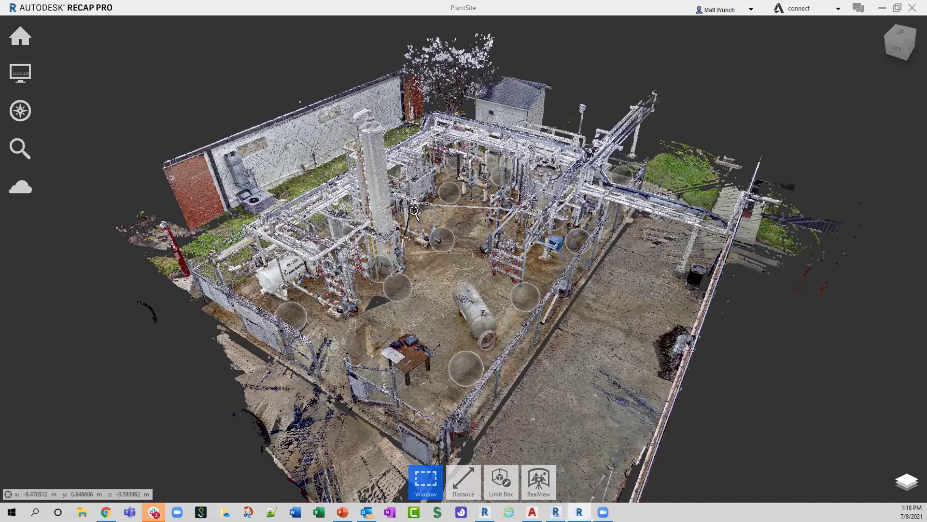
scroll(418, 213, up, 1)
scroll(418, 213, up, 2)
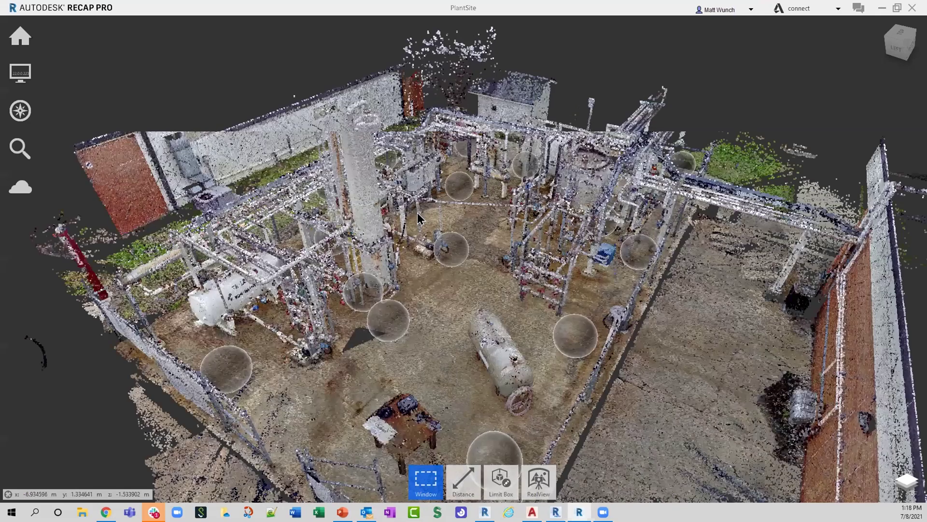
scroll(418, 218, up, 2)
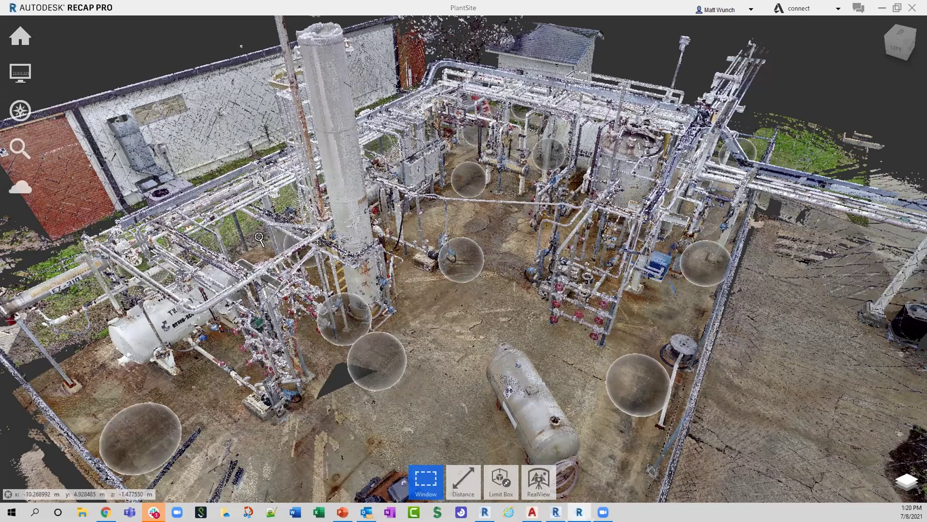
scroll(342, 206, down, 3)
scroll(341, 205, down, 4)
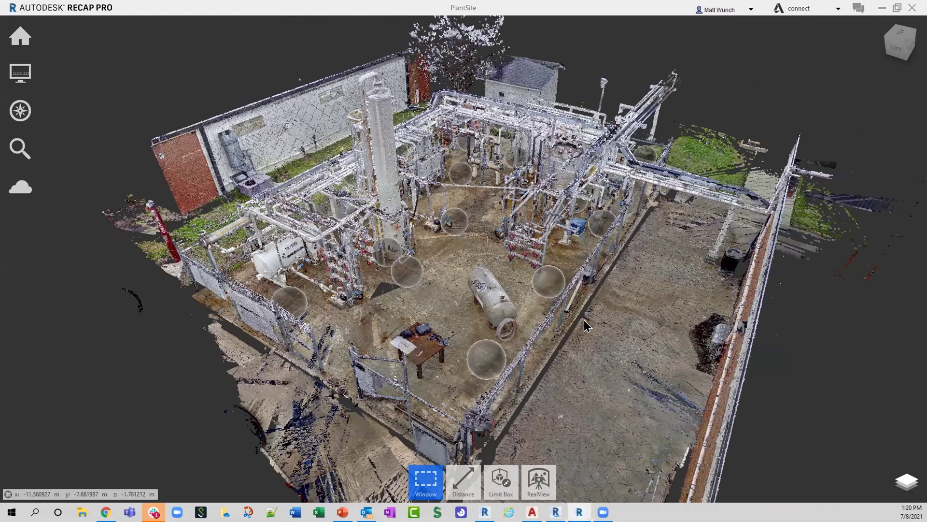
Hide the existing conditions scan region that holds the ground, walls and surroundings of the plant
click(907, 482)
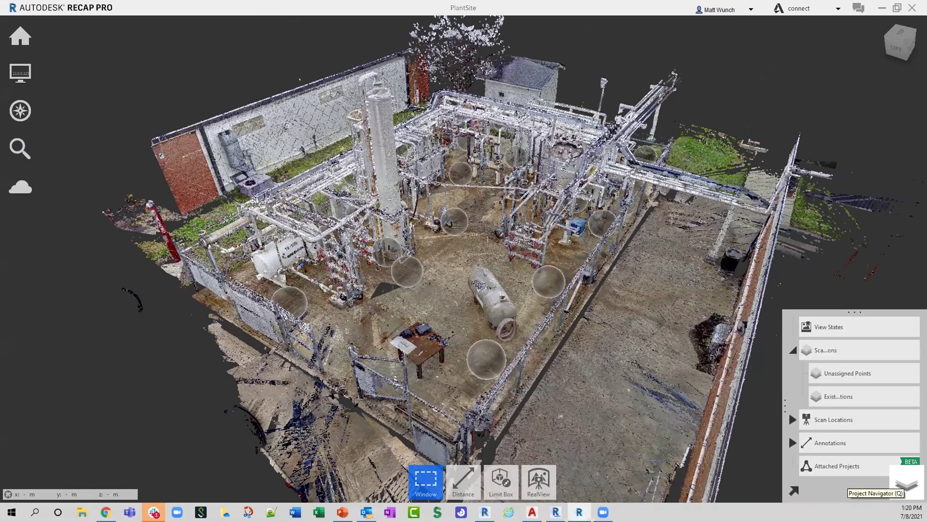
mouse_move(902, 398)
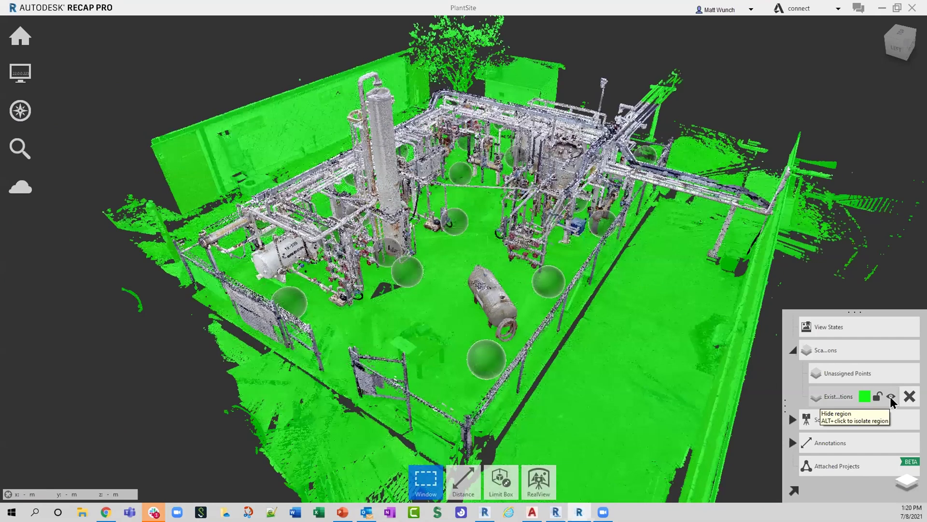
click(891, 397)
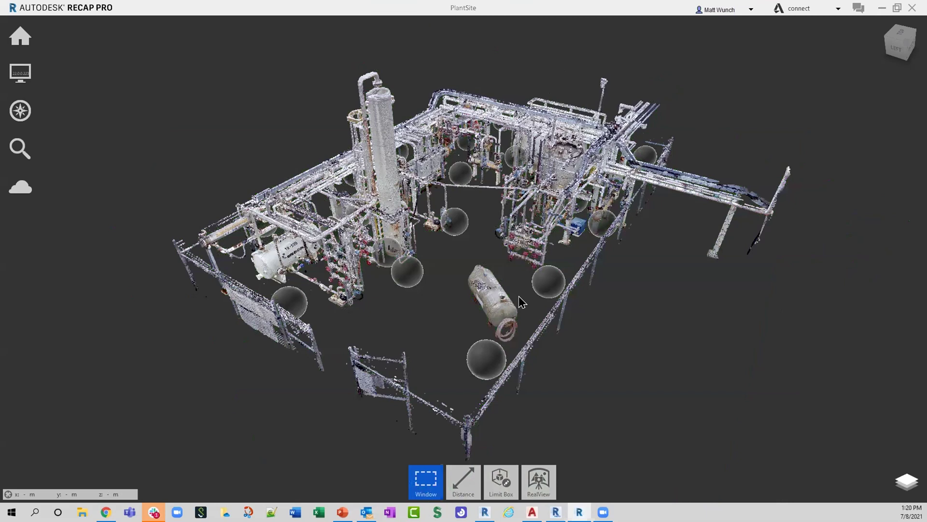
Review the scan-to-mesh options for the visible plant points and close them without submitting
mouse_move(452, 235)
mouse_move(20, 193)
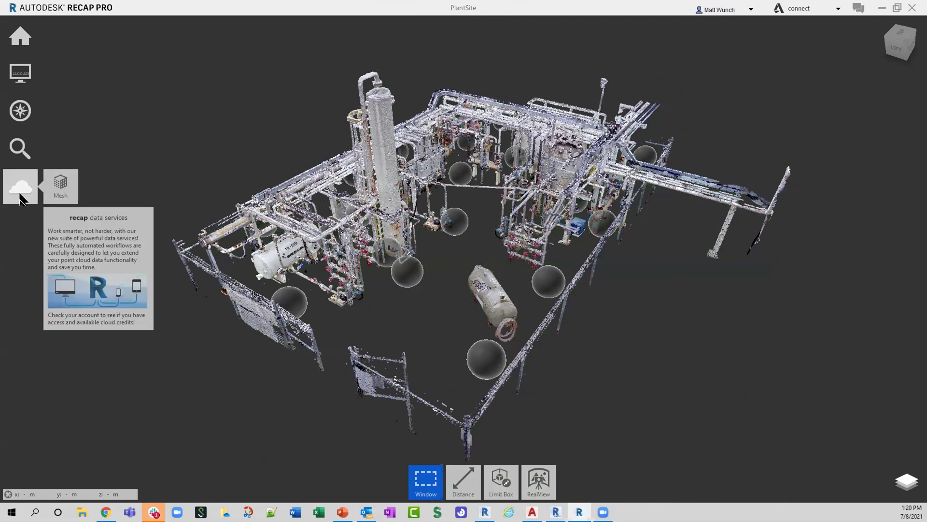
click(46, 190)
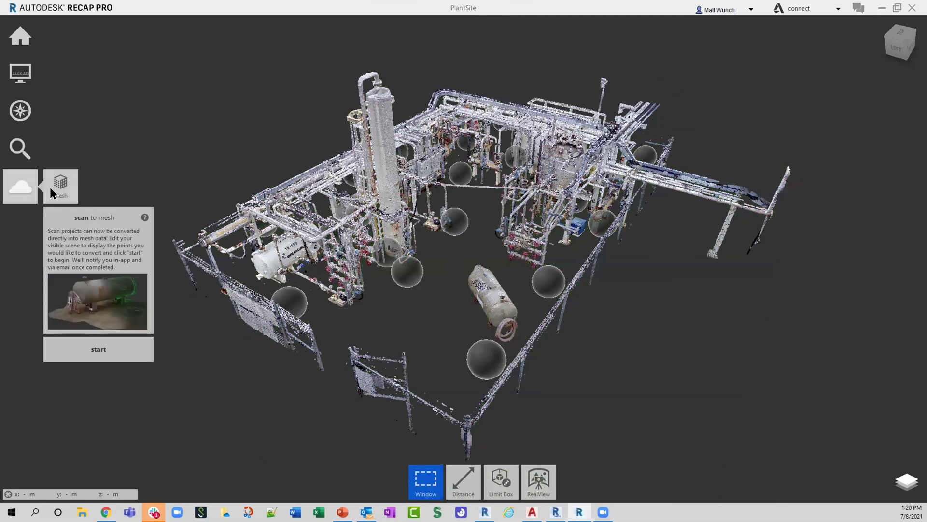
click(88, 349)
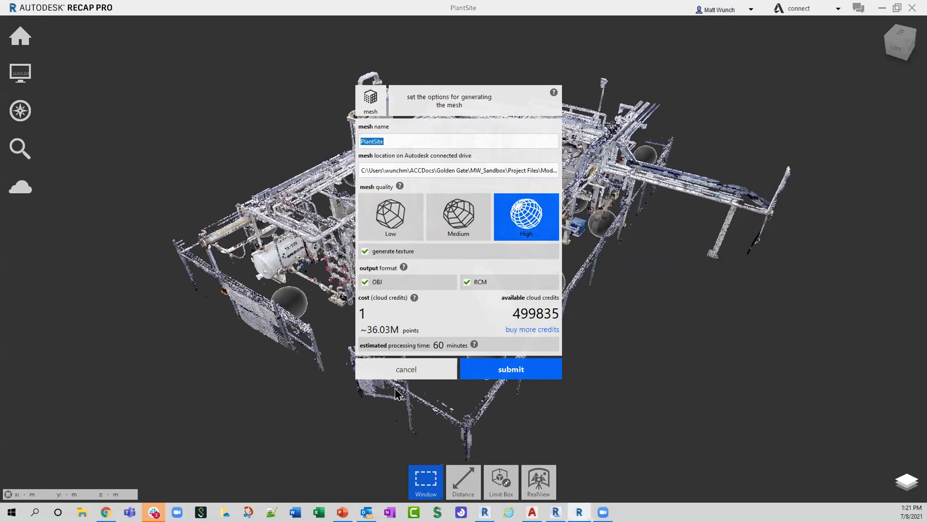
click(413, 372)
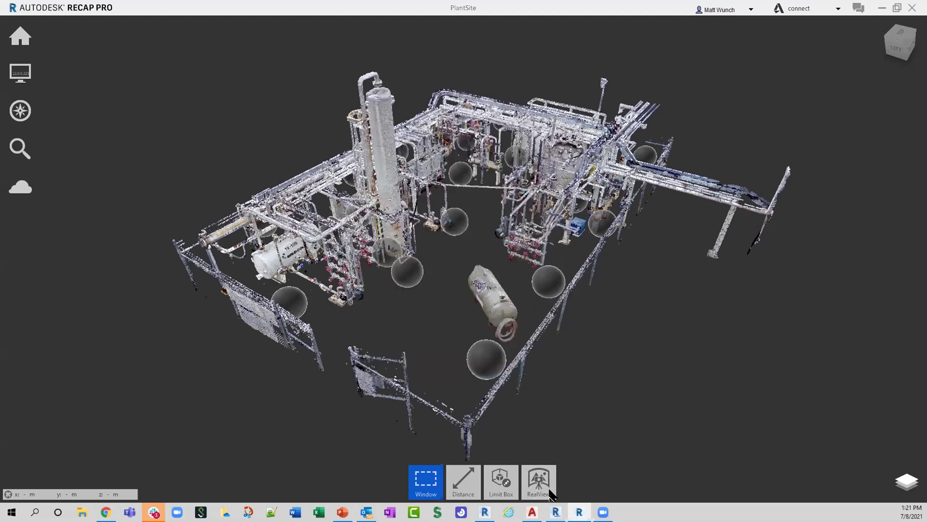
Switch to ReCap Photo and examine the textured plantsitemesh.rcm model from several sides
mouse_move(556, 512)
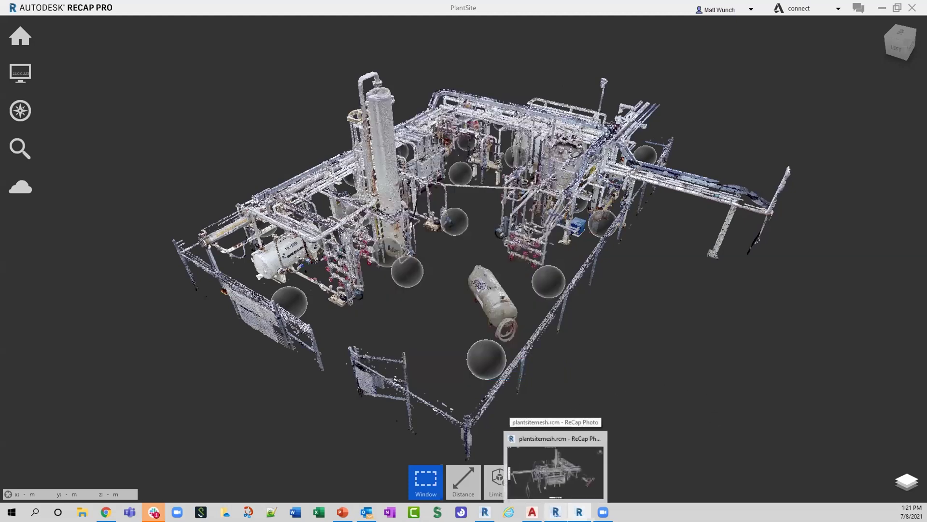
click(531, 462)
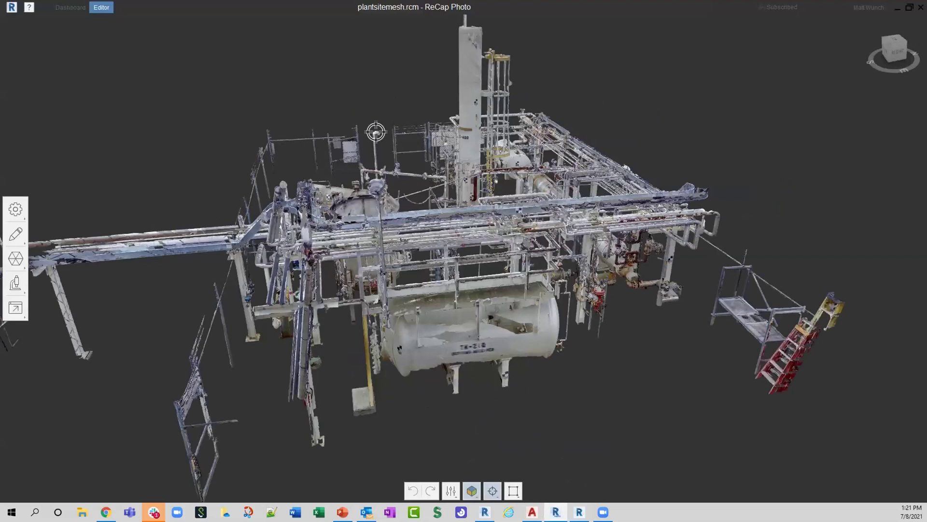
scroll(454, 159, down, 5)
scroll(424, 188, up, 5)
right_drag(470, 190, 648, 198)
scroll(521, 212, up, 1)
right_drag(511, 222, 574, 213)
scroll(574, 213, up, 2)
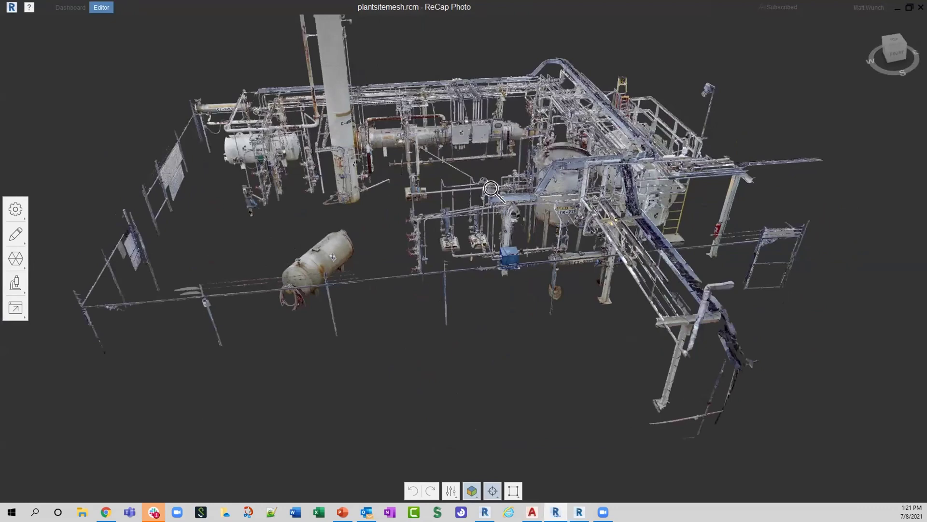
scroll(486, 186, up, 3)
scroll(503, 236, down, 2)
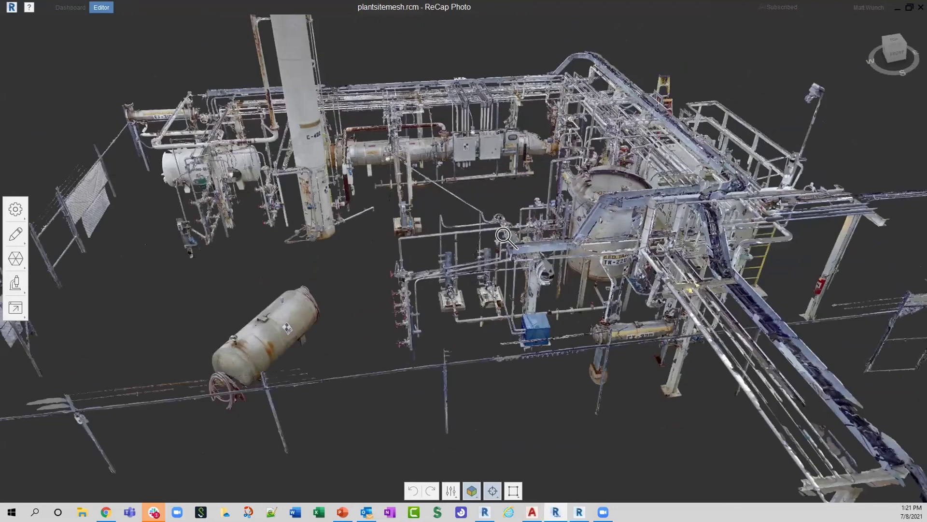
scroll(502, 217, up, 5)
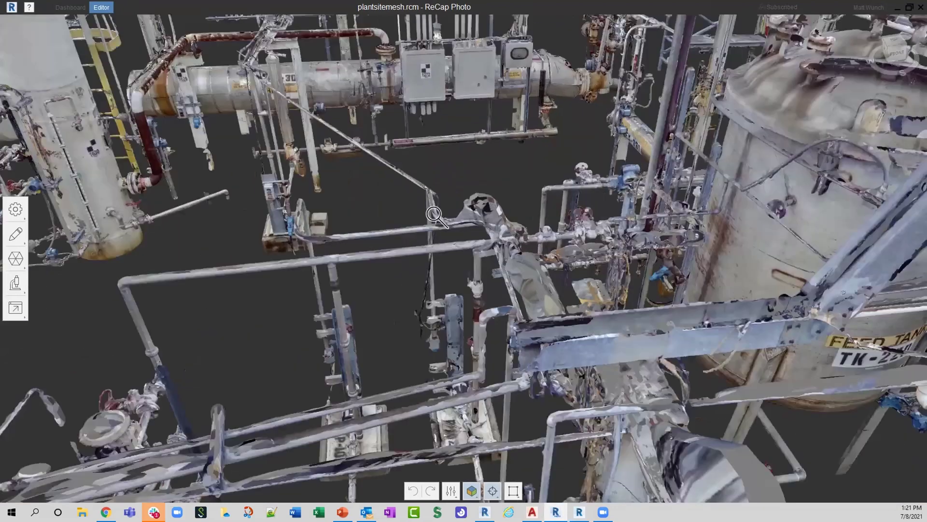
Inspect the mesh close up around the pumps, pipes, heat exchangers and valves inside the plant
right_drag(589, 187, 548, 149)
scroll(492, 169, up, 5)
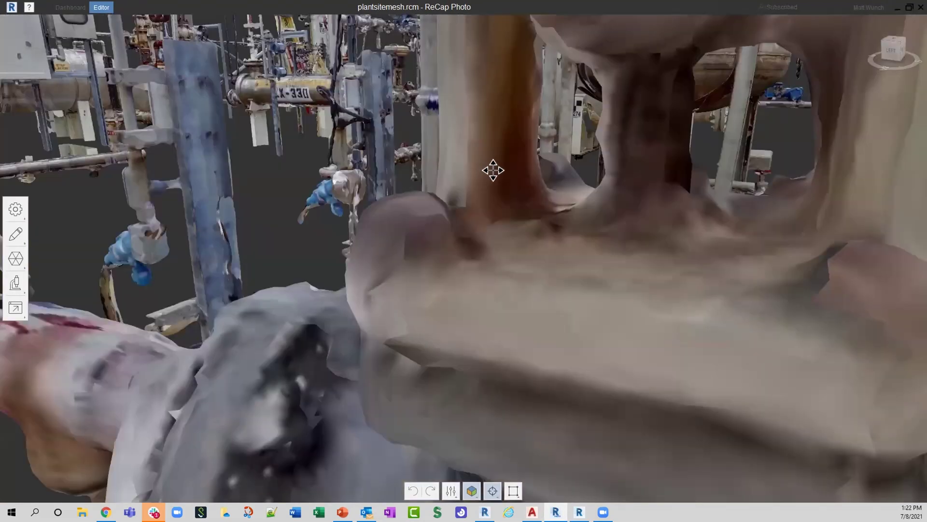
middle_drag(492, 170, 518, 173)
scroll(517, 173, up, 3)
middle_drag(280, 177, 379, 182)
right_drag(352, 184, 414, 189)
scroll(412, 187, up, 2)
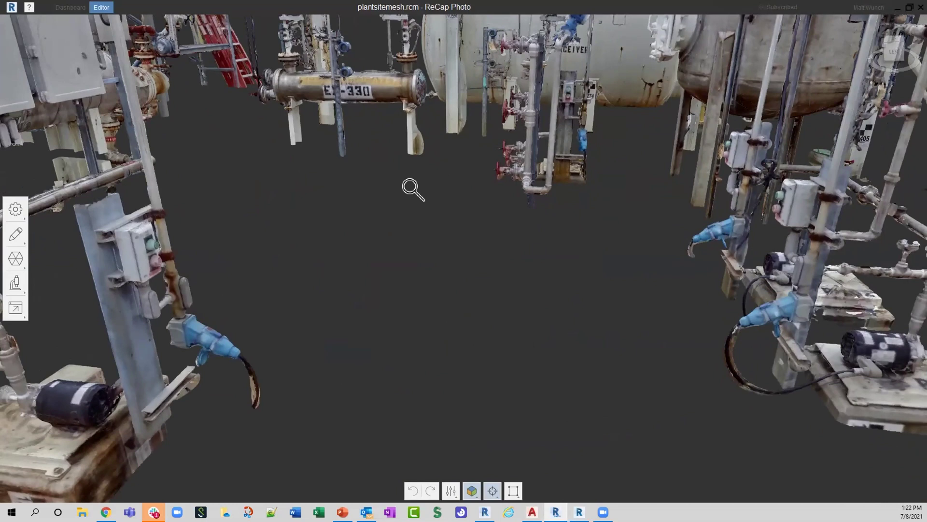
scroll(485, 166, down, 5)
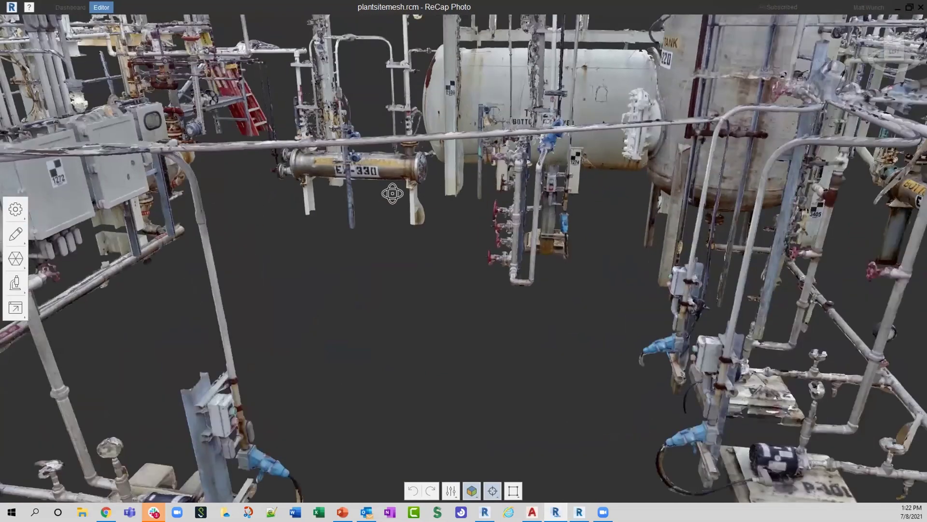
scroll(505, 205, down, 2)
right_drag(505, 205, 462, 193)
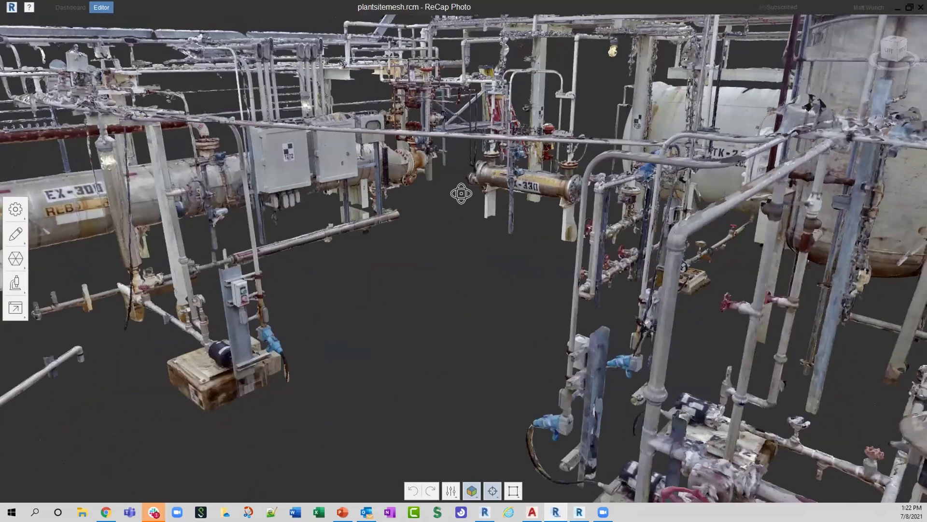
scroll(459, 197, down, 4)
scroll(457, 196, up, 2)
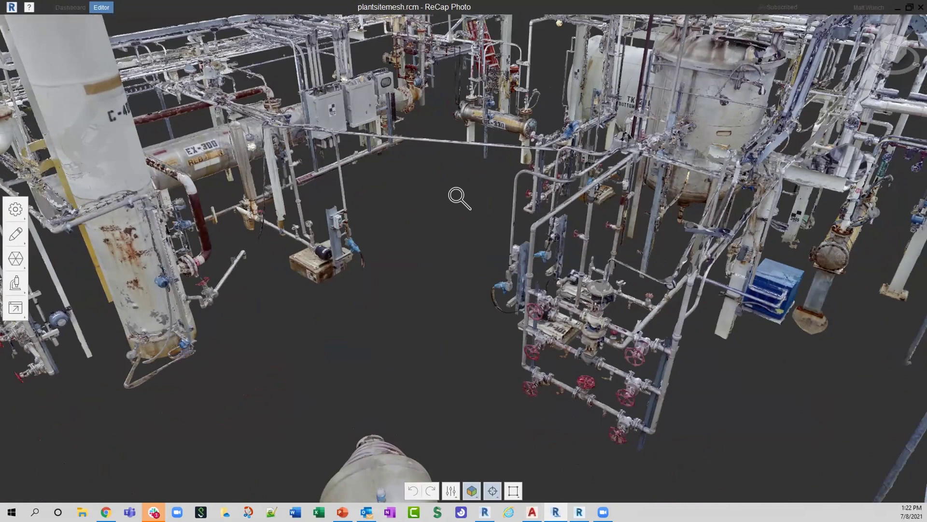
Review the file formats in the advanced model export options and close them without exporting
click(12, 314)
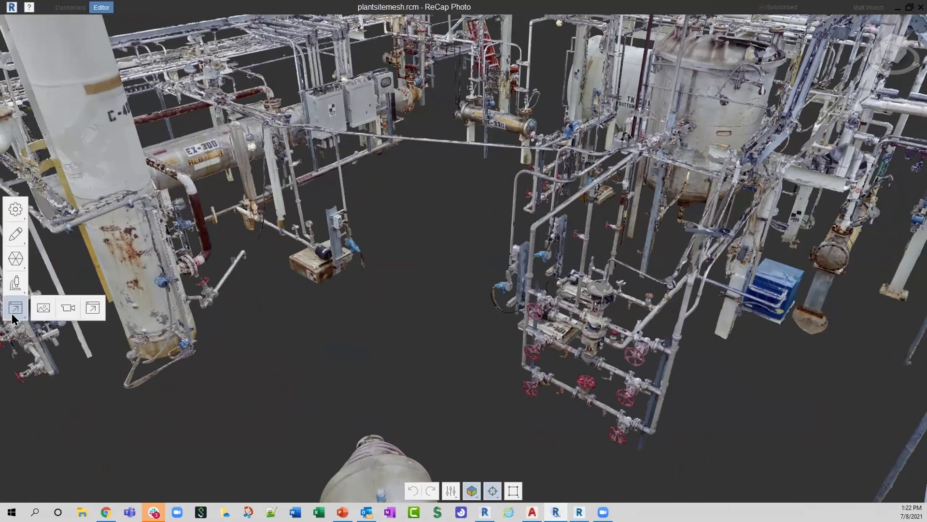
click(87, 306)
click(88, 310)
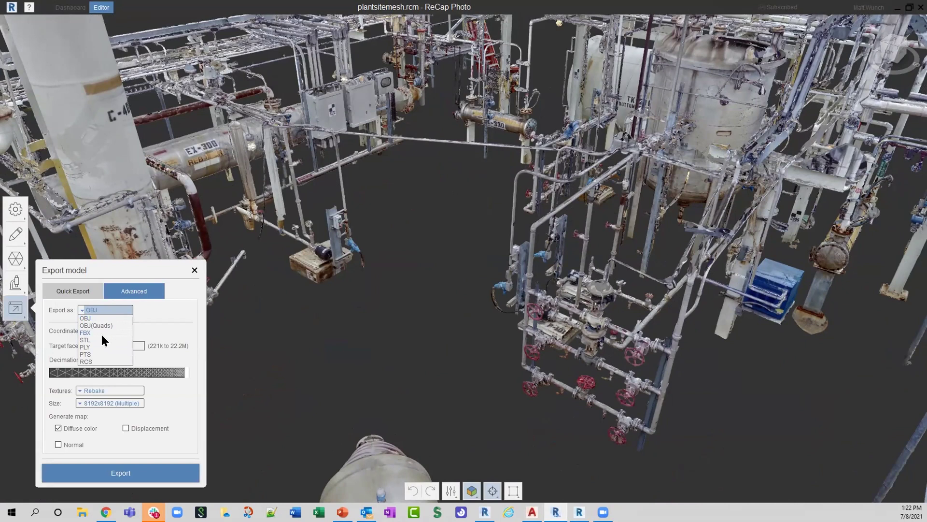
click(310, 326)
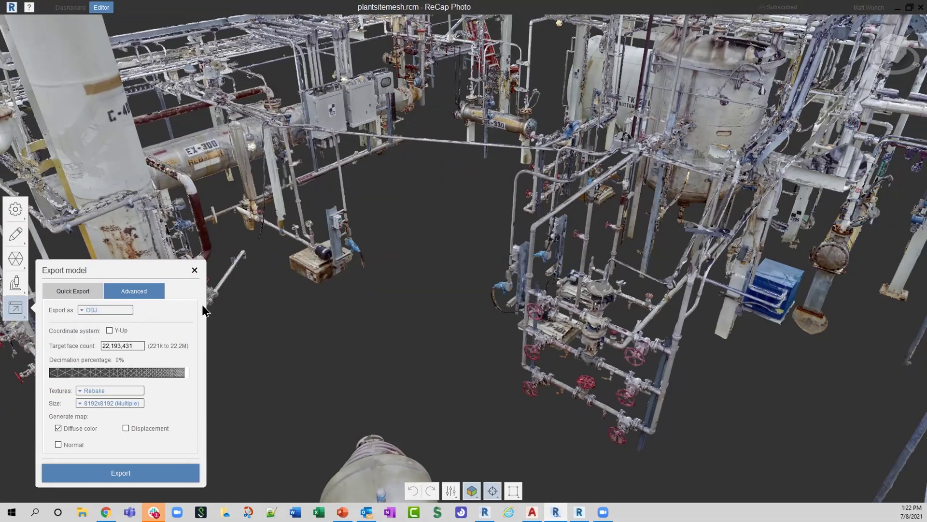
click(194, 269)
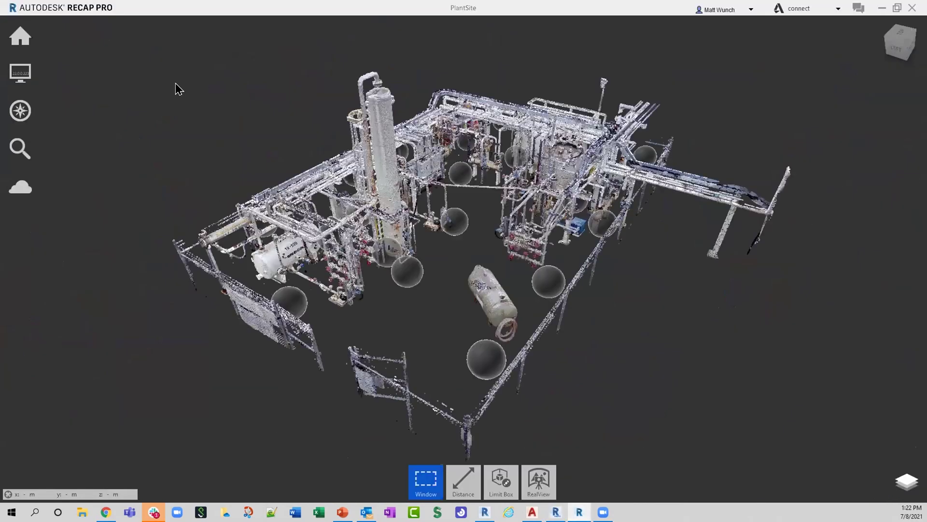
Switch back to ReCap Pro and open the Fox_Hill_Tower project with the whole tower site in view
mouse_move(14, 33)
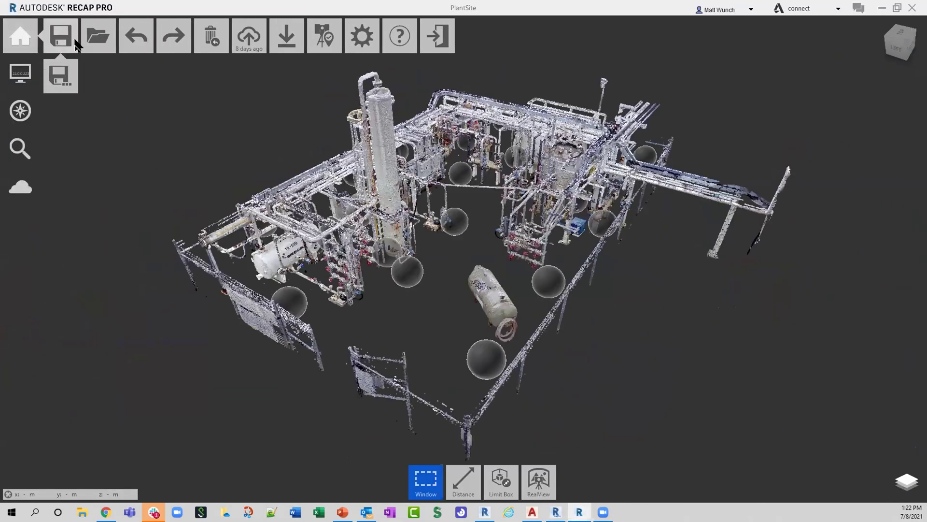
click(89, 35)
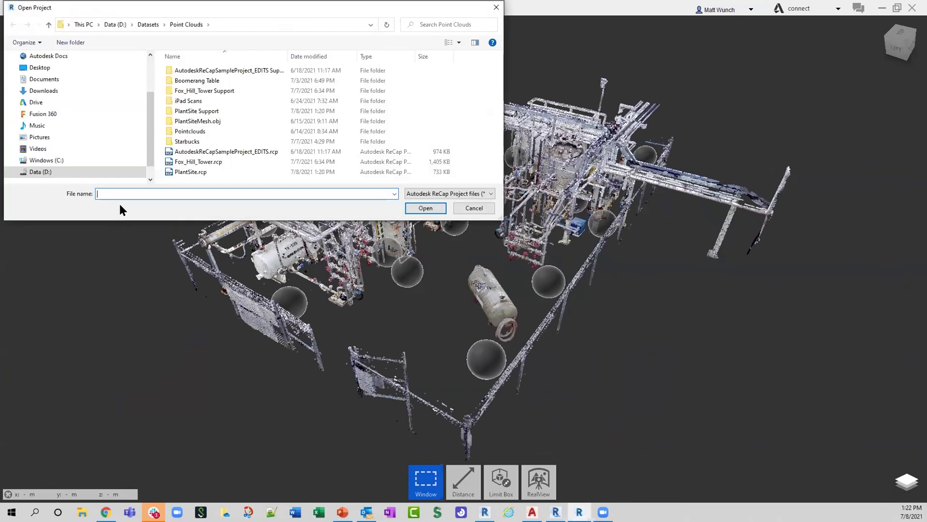
click(484, 208)
click(20, 37)
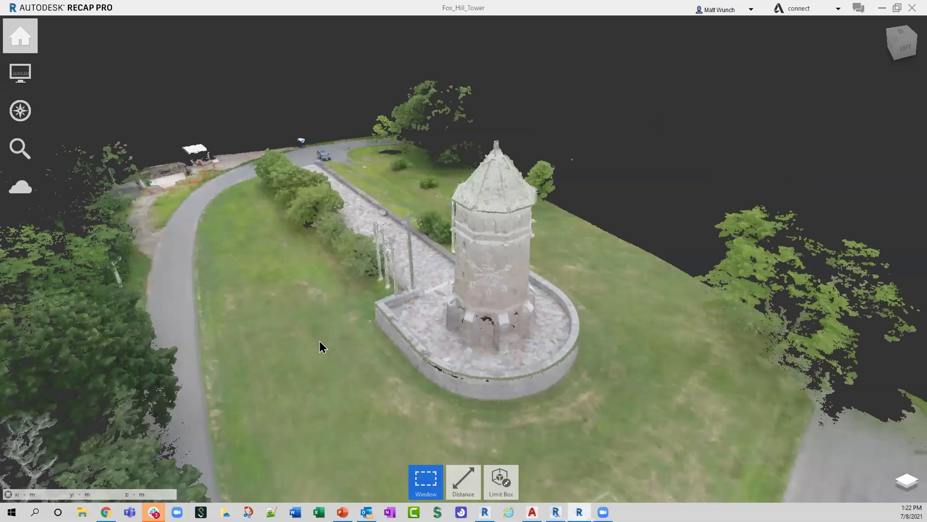
drag(320, 340, 300, 296)
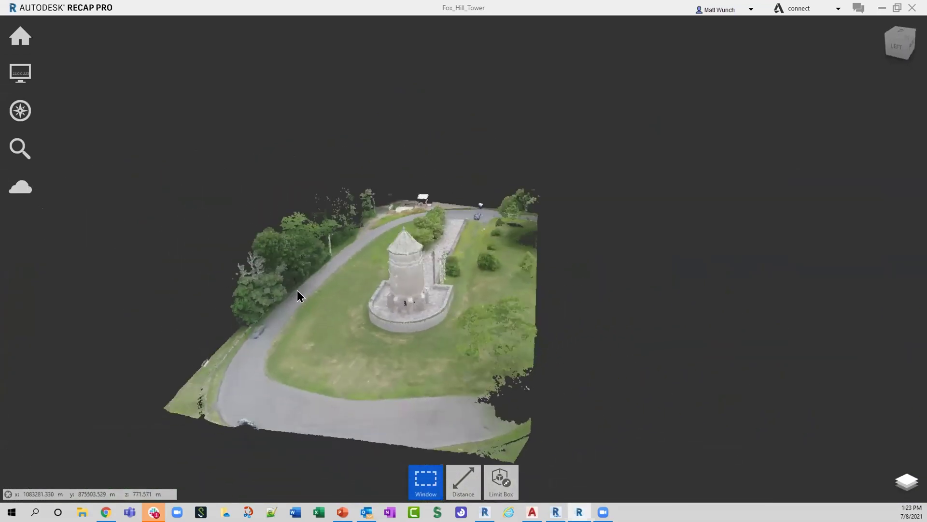
scroll(401, 280, up, 3)
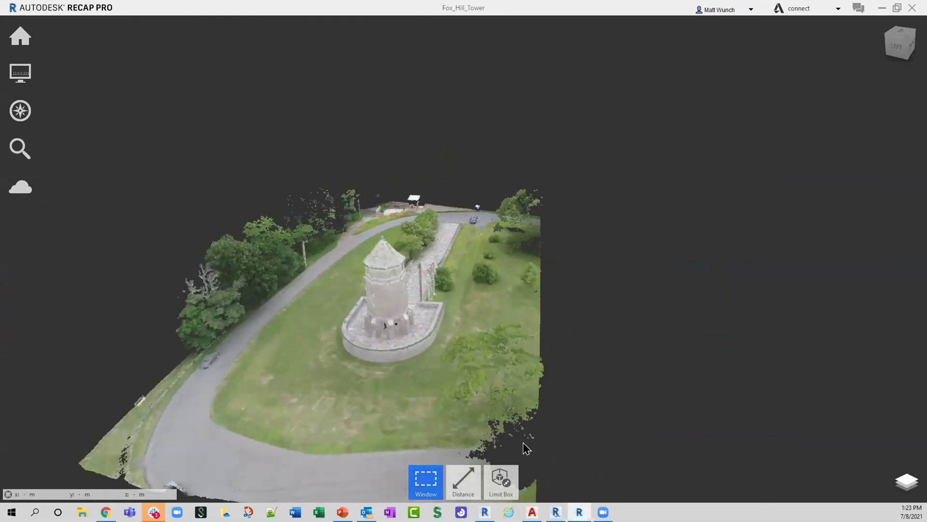
Hide the Clip region so only the Fox Hill tower is displayed, and locate the cloud Mesh service
middle_drag(514, 331, 523, 331)
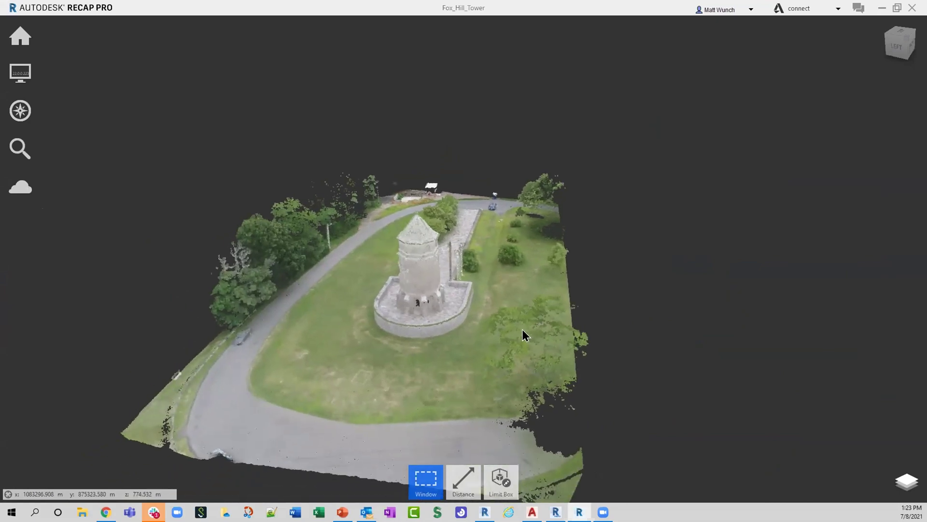
mouse_move(906, 481)
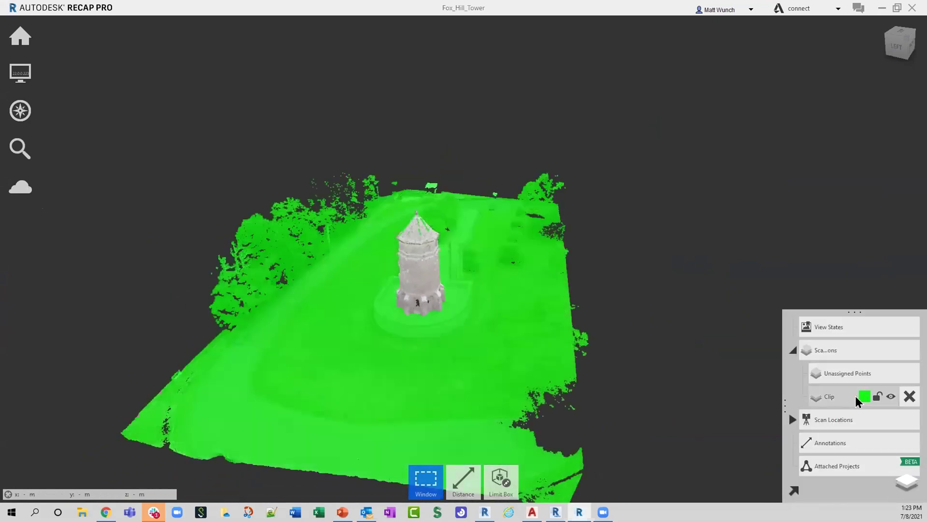
click(893, 397)
right_drag(487, 320, 415, 309)
scroll(425, 247, up, 3)
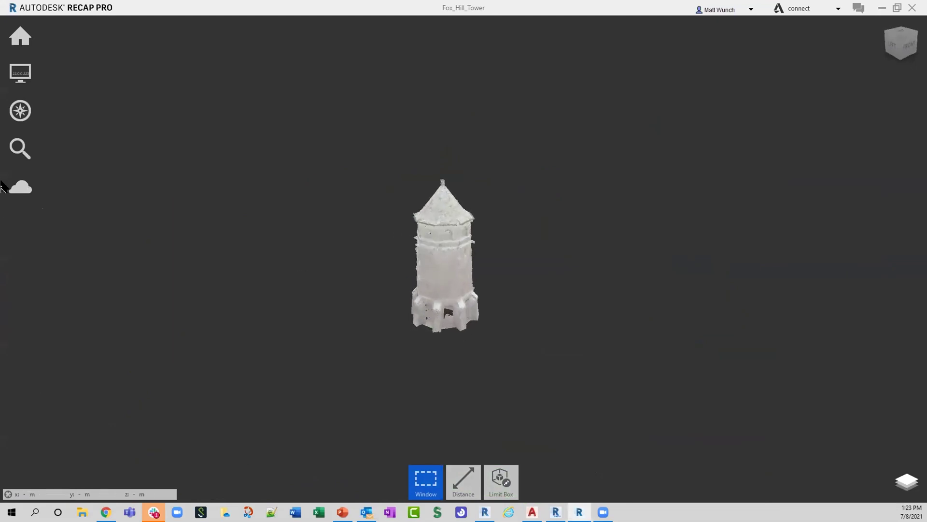
mouse_move(8, 180)
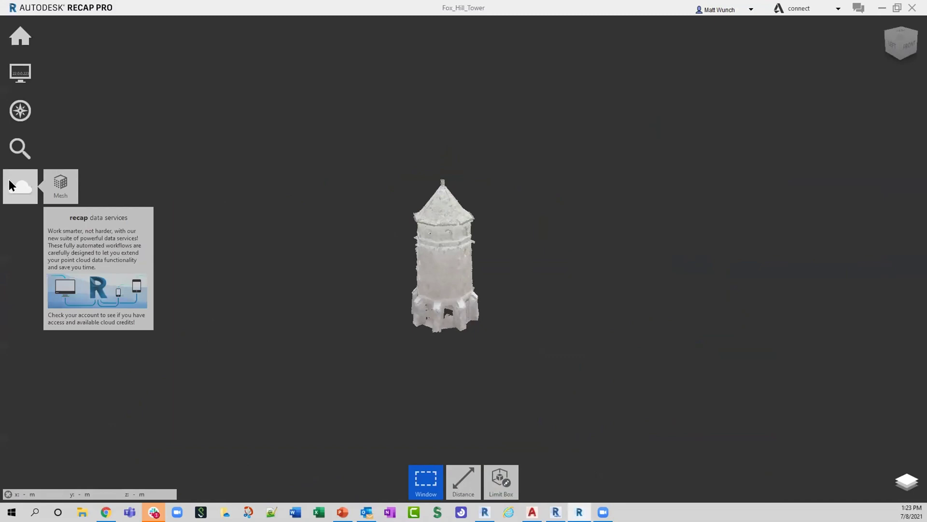
mouse_move(51, 192)
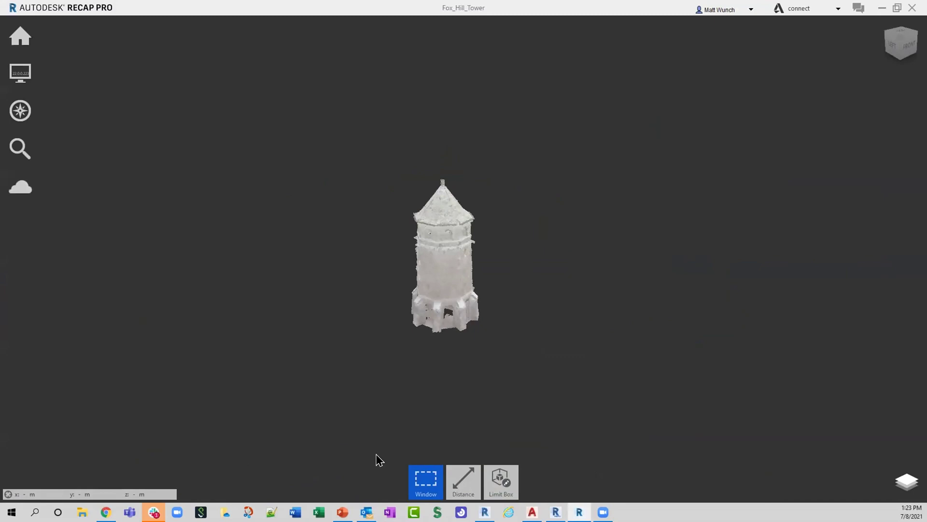
Switch to ReCap Photo, open the Fox_Hill_Tower.rcm model, and inspect the tower mesh up close and as a whole
click(555, 511)
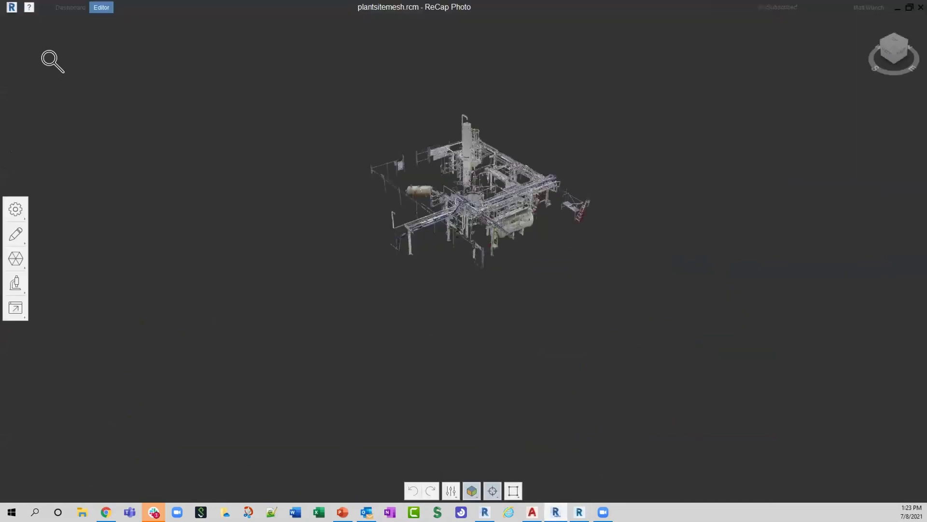
click(68, 9)
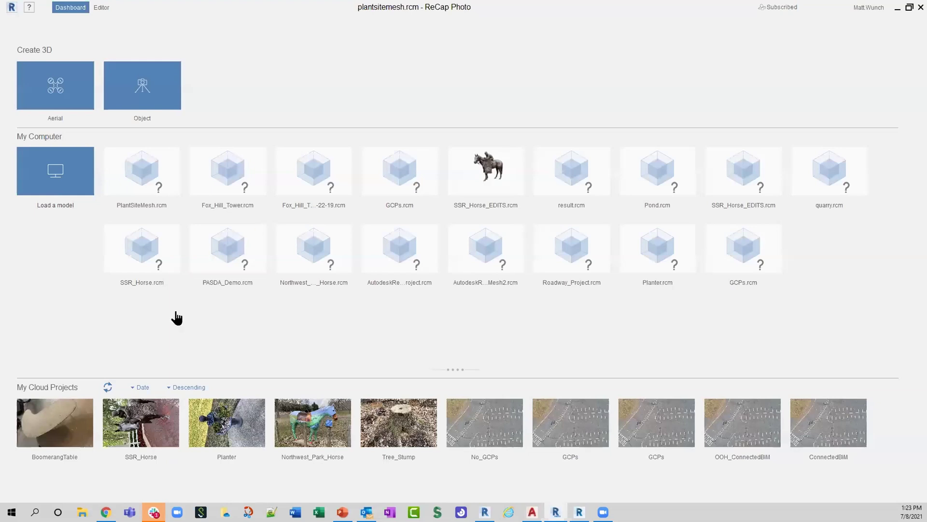
click(226, 172)
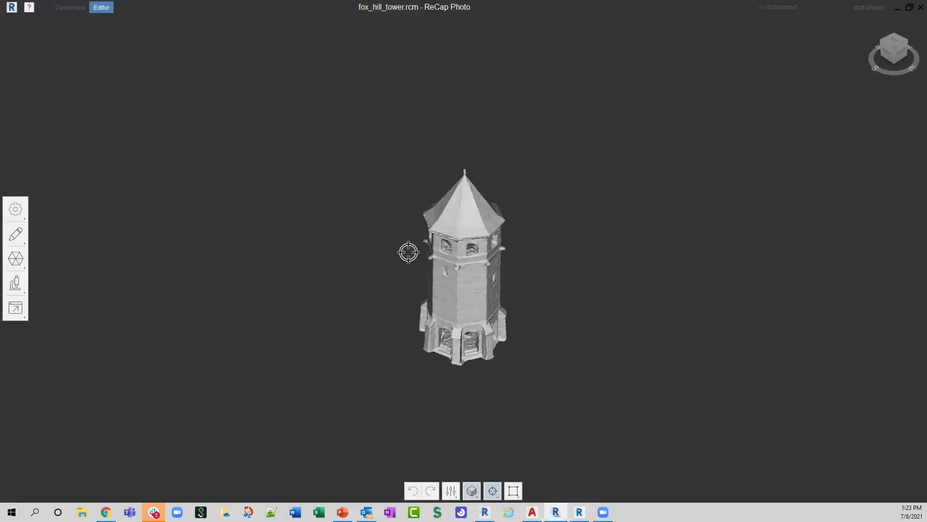
scroll(480, 265, up, 5)
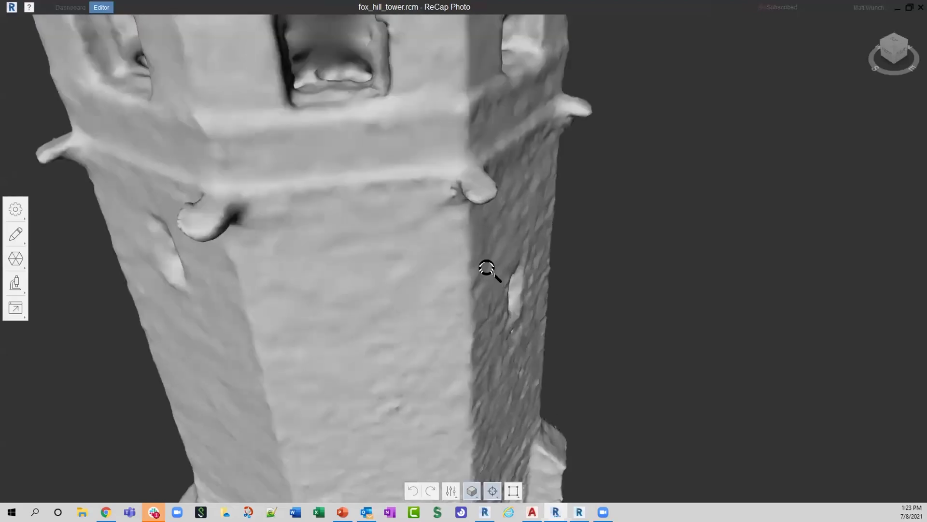
scroll(608, 284, down, 8)
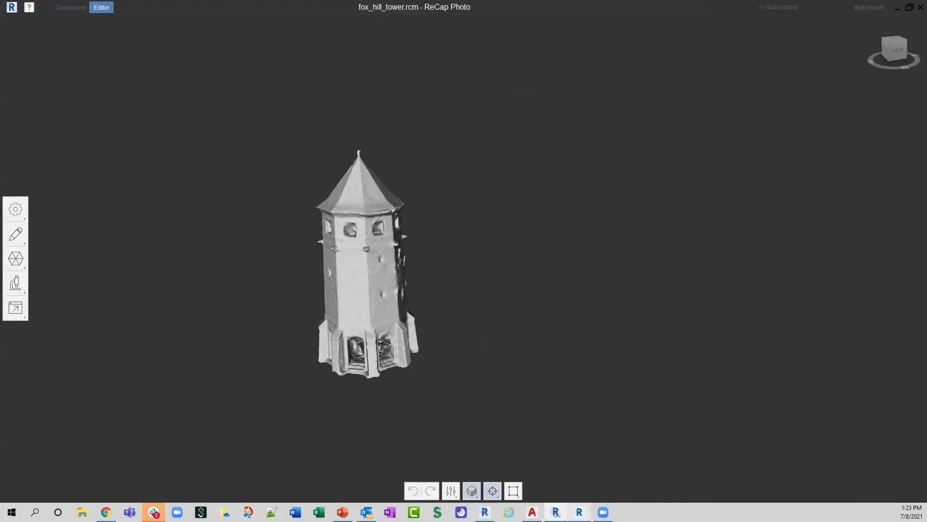
Compare the tower's point cloud in ReCap Pro with its mesh in ReCap Photo, inspecting the walls and openings
click(557, 513)
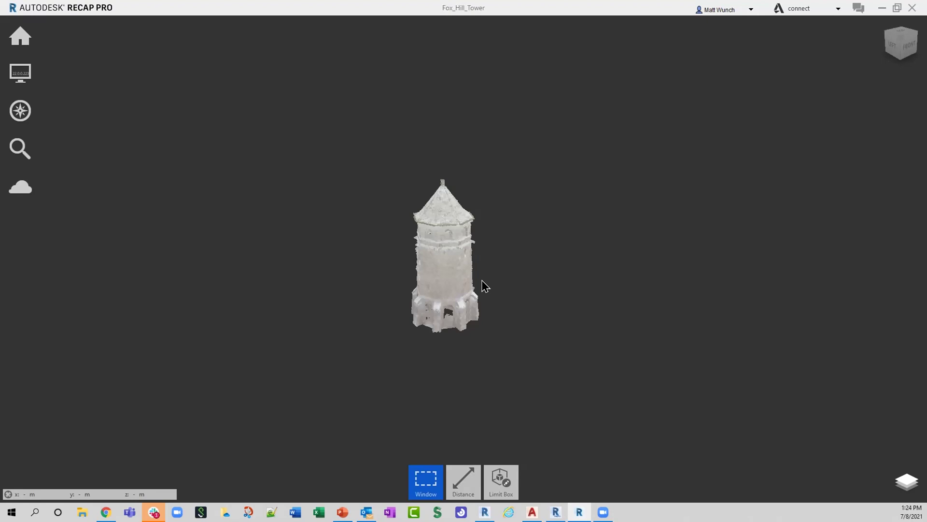
click(555, 512)
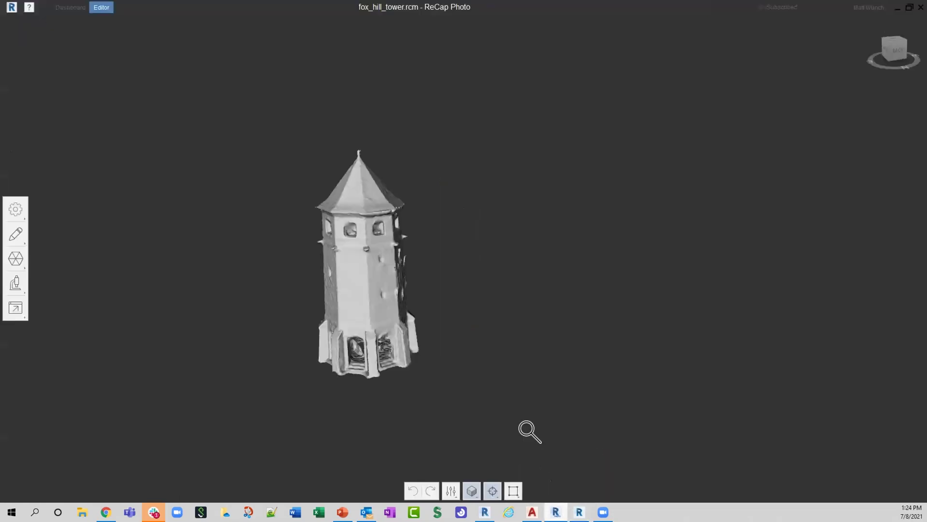
scroll(428, 288, up, 5)
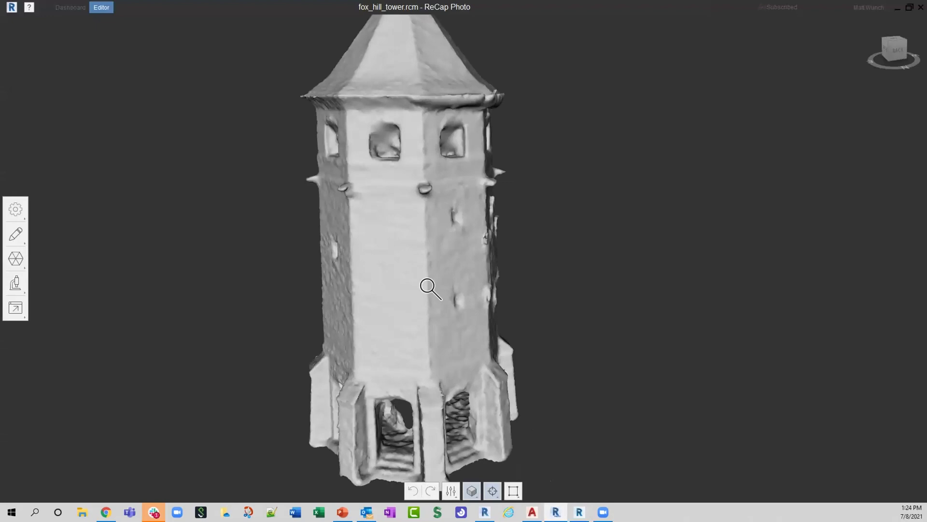
scroll(430, 290, down, 4)
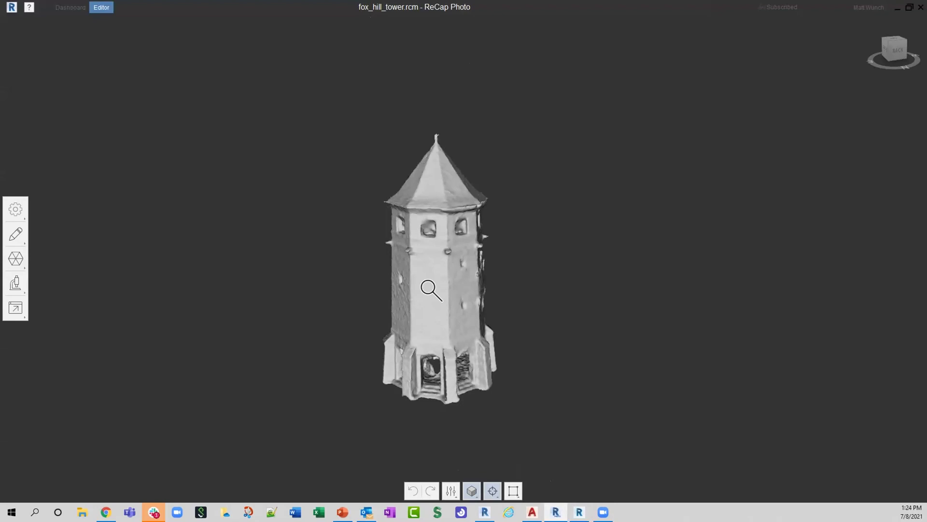
Reopen the PlantSiteMesh.rcm model from the local models in ReCap Photo
click(68, 8)
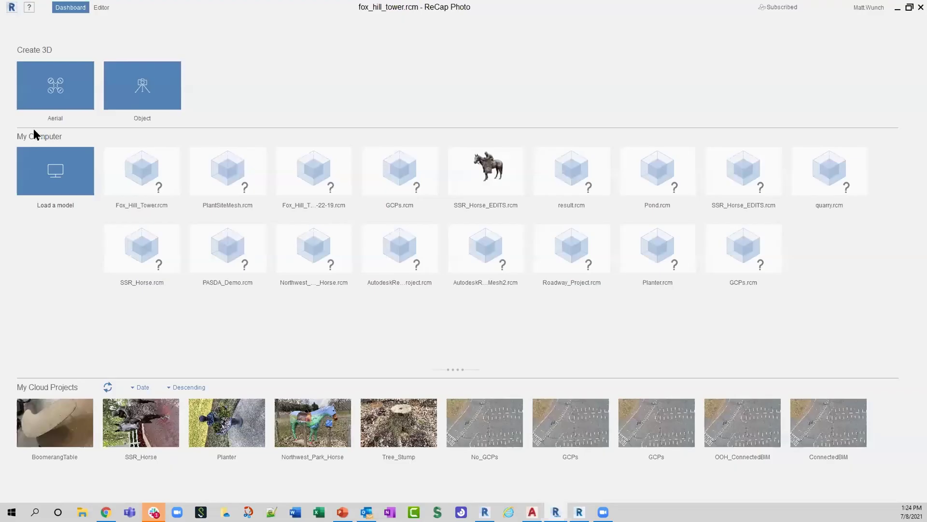
click(246, 178)
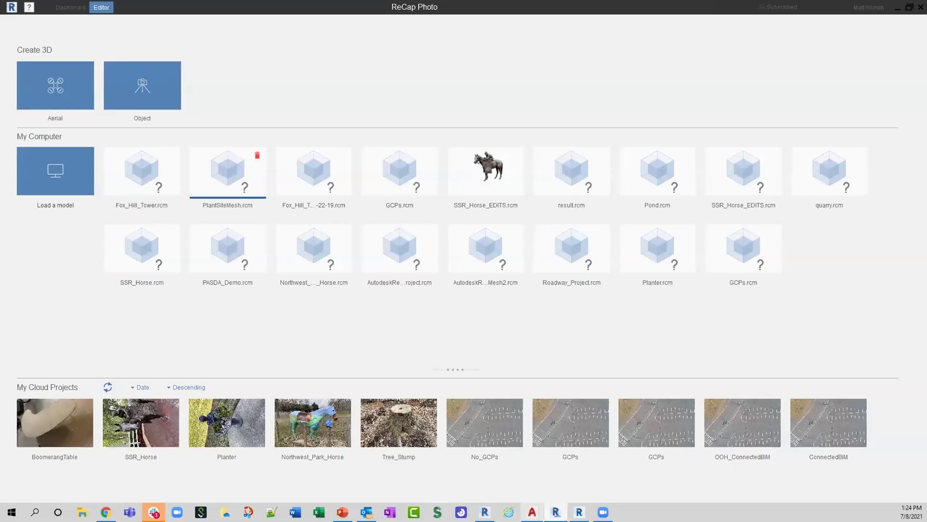
Switch to ReCap Pro and open the recent PlantSite project without saving the changes to Fox_Hill_Tower
click(580, 511)
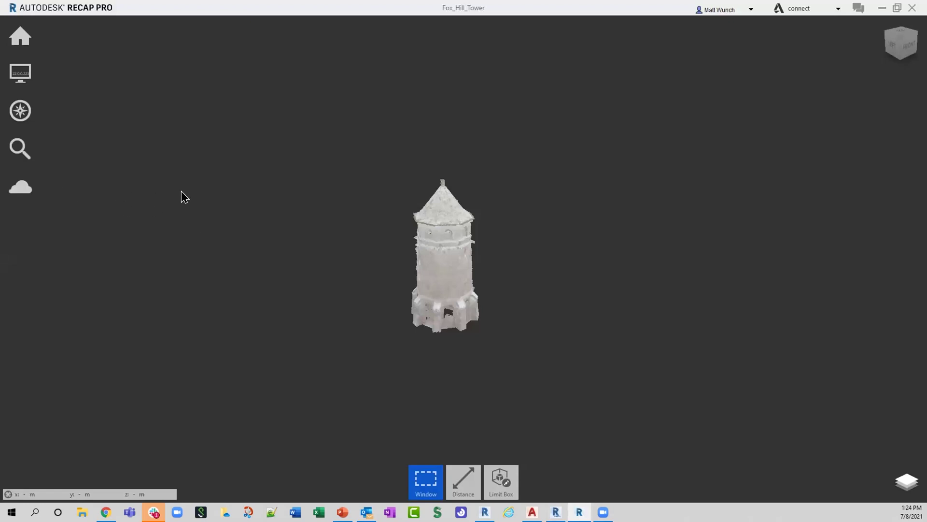
mouse_move(22, 43)
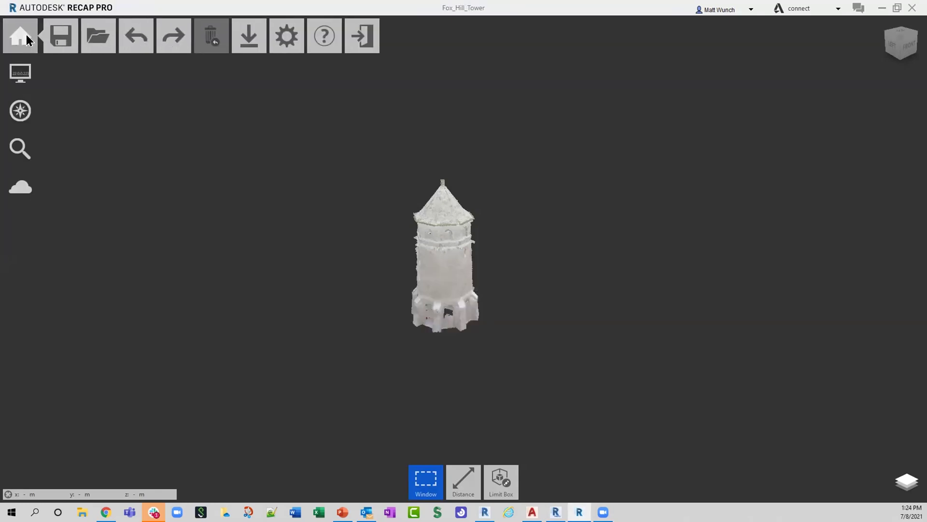
click(28, 40)
click(181, 462)
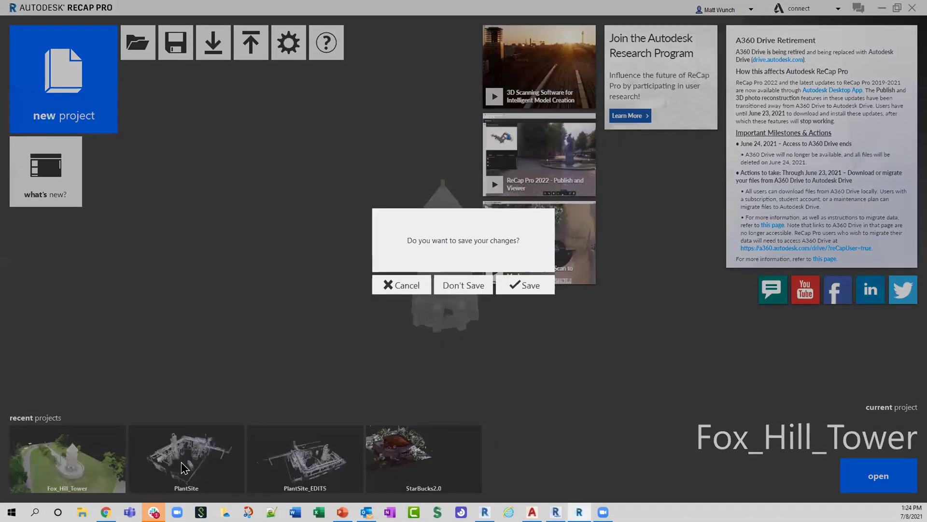
click(466, 288)
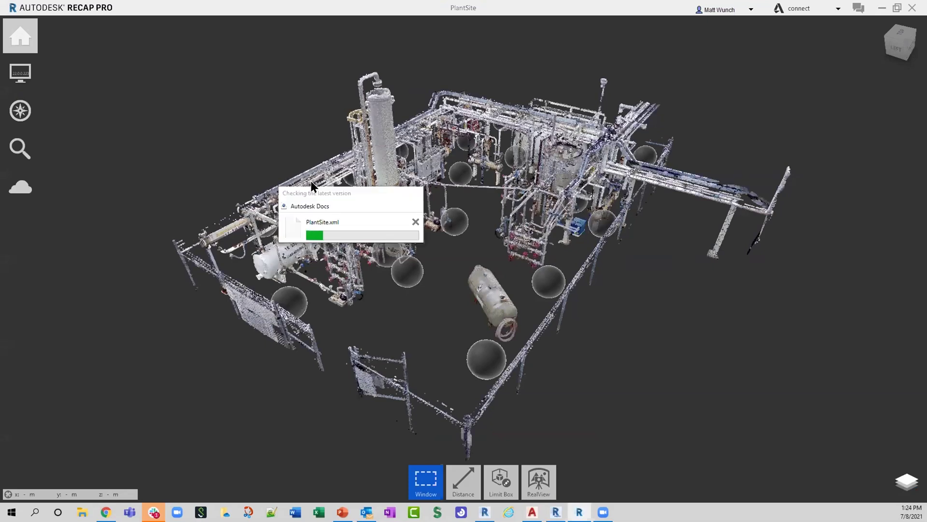
Enter a scan location's RealView in PlantSite and inspect the column marked 1630 and the nearby pressure gauge up close
mouse_move(458, 232)
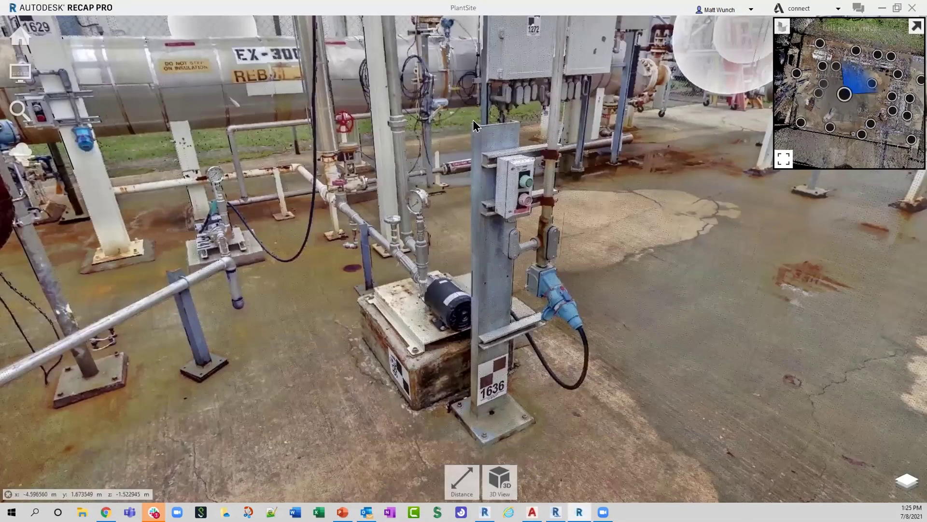
drag(150, 127, 521, 140)
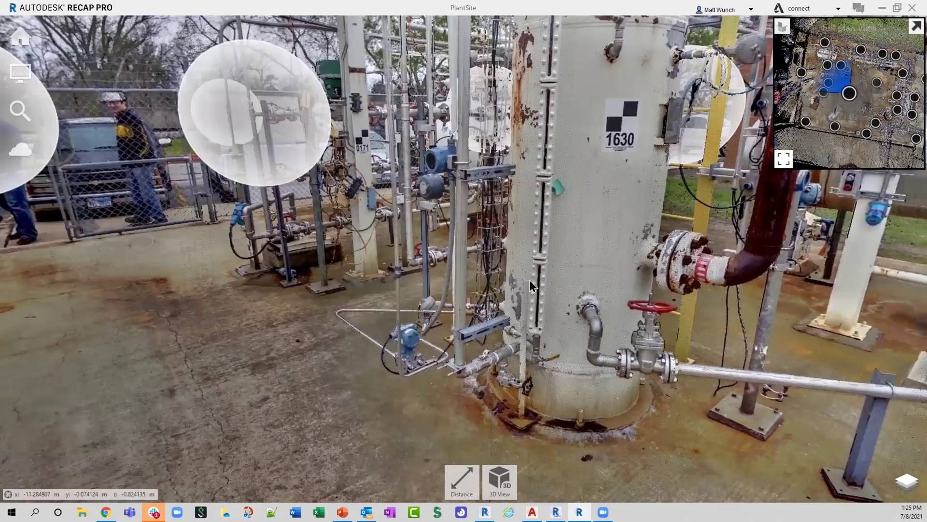
drag(535, 242, 425, 242)
drag(778, 314, 667, 312)
drag(787, 249, 594, 263)
scroll(697, 279, up, 5)
scroll(696, 282, up, 3)
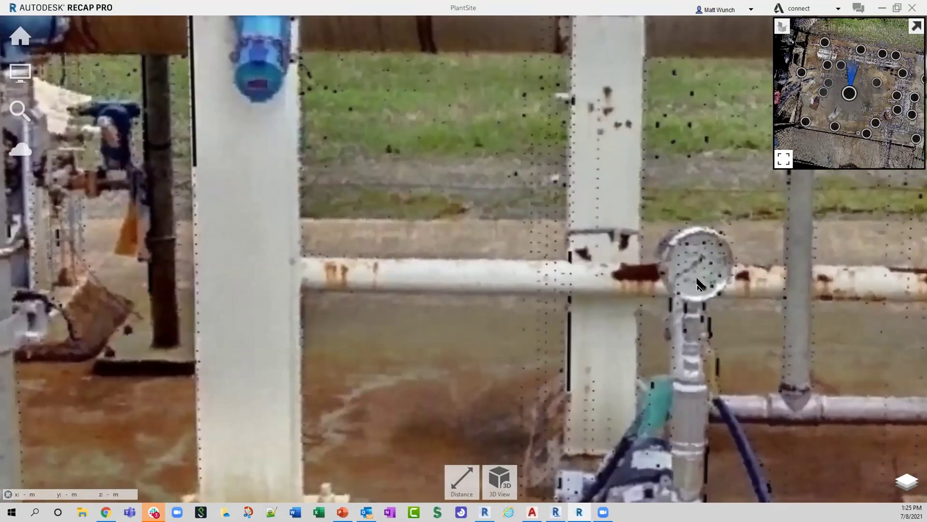
scroll(683, 273, down, 8)
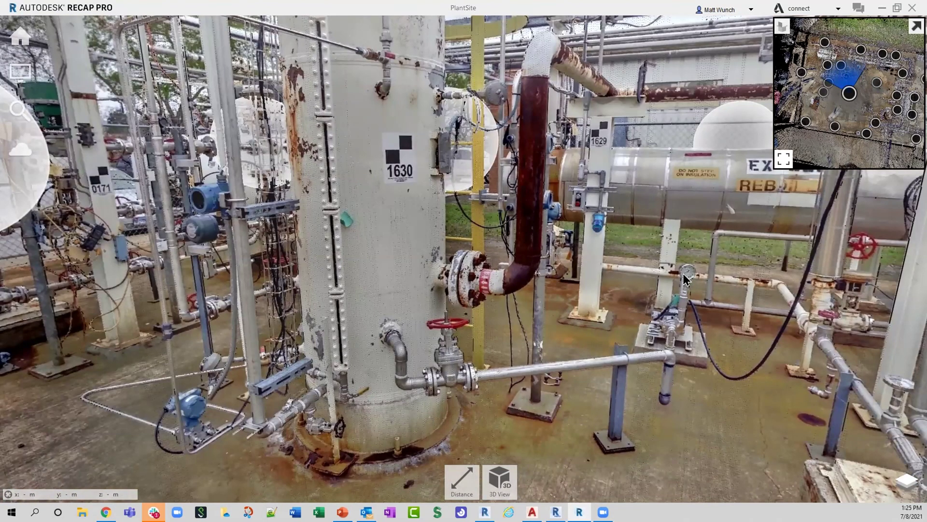
Look around the RealView from the EX-300 reboiler to the EX-330 exchanger and review the available annotation tools
drag(745, 256, 578, 222)
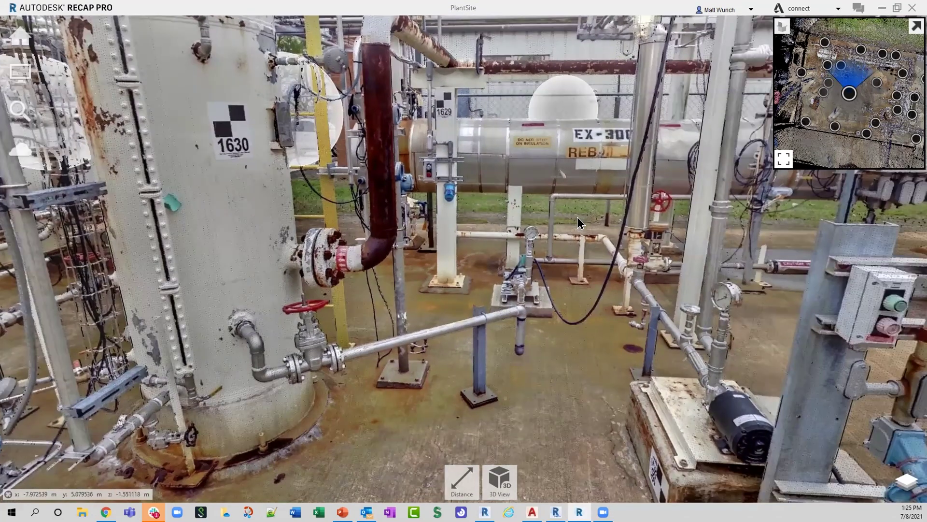
click(476, 242)
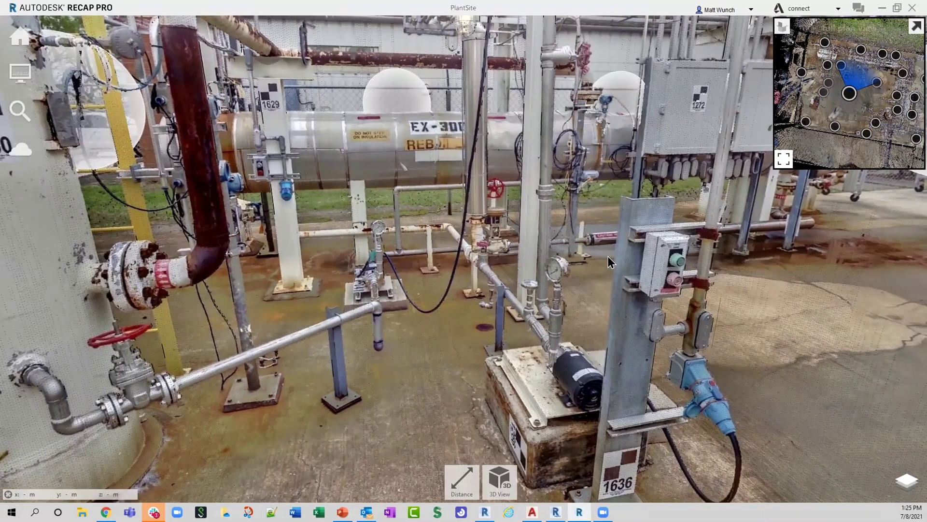
drag(614, 268, 434, 303)
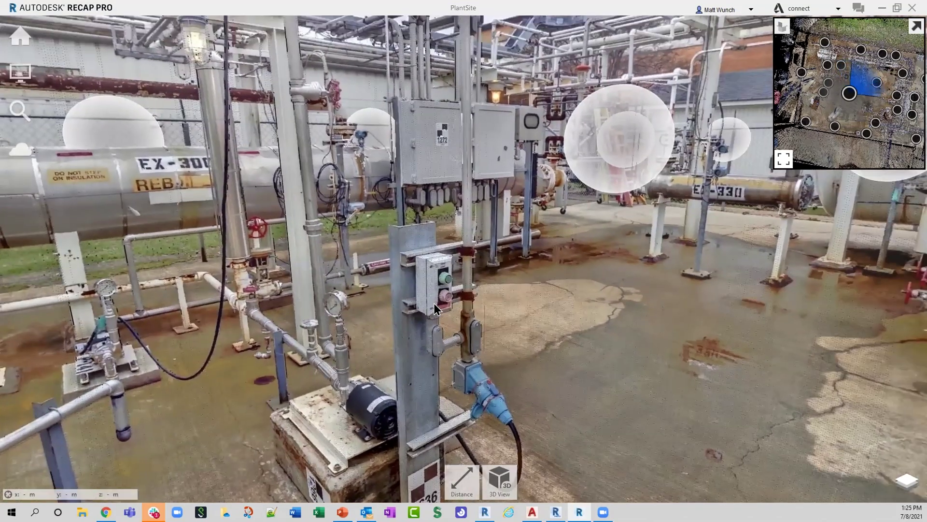
mouse_move(462, 481)
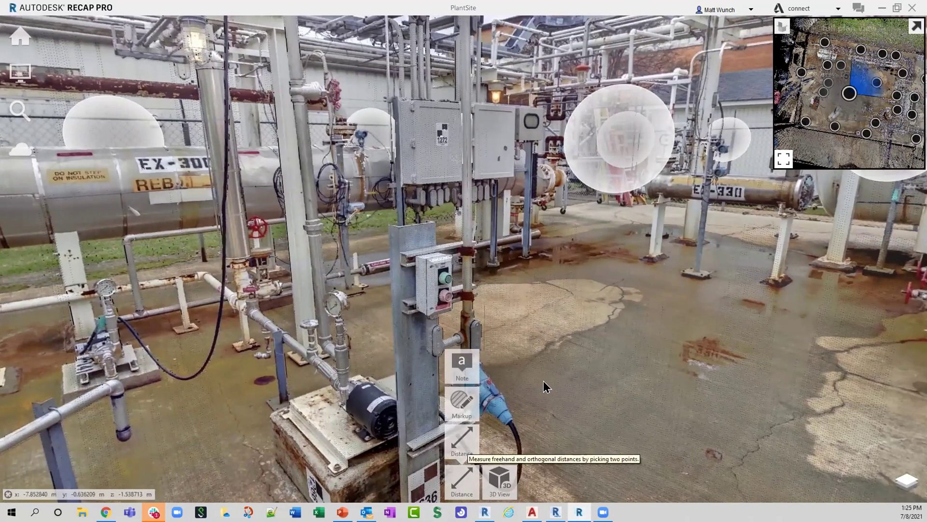
drag(599, 290, 876, 148)
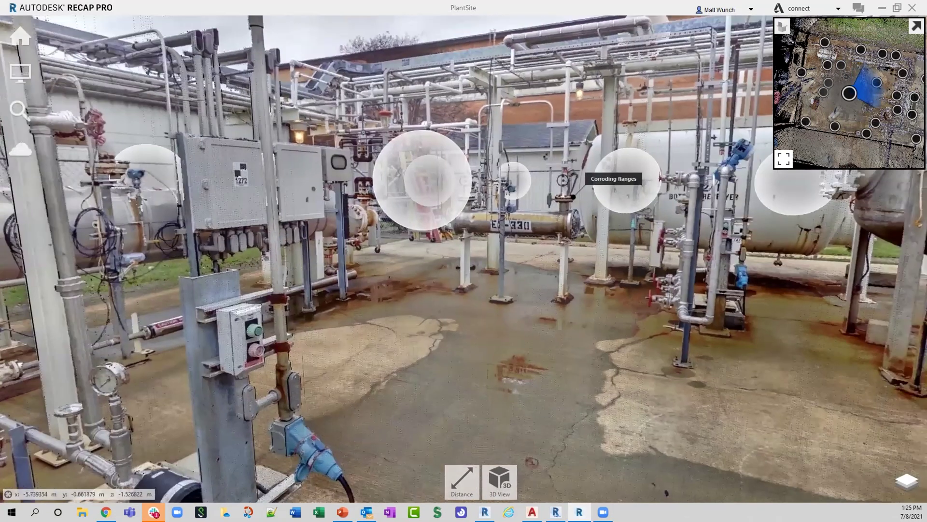
Move to the scan location near the electrical boxes marked 1272 and examine the red hatched markups on the pipe and conduit fitting
click(876, 85)
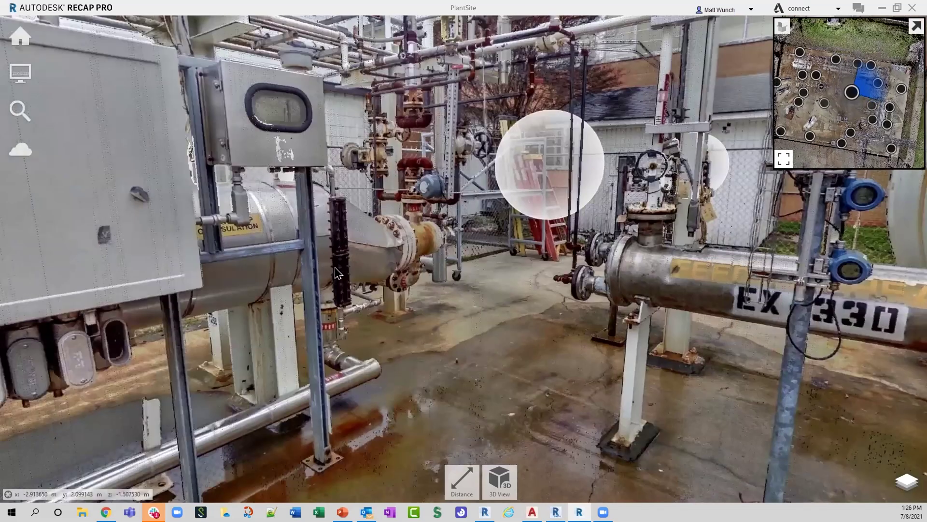
drag(335, 267, 527, 335)
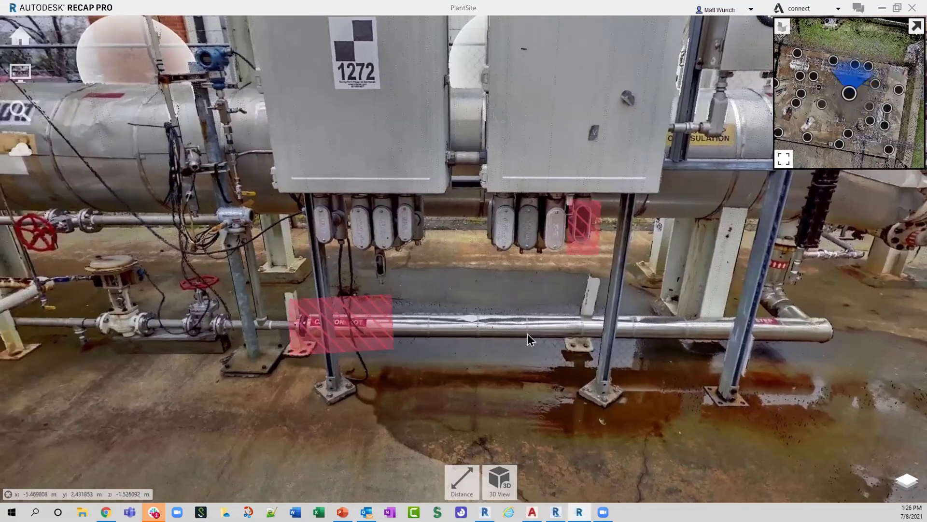
click(353, 313)
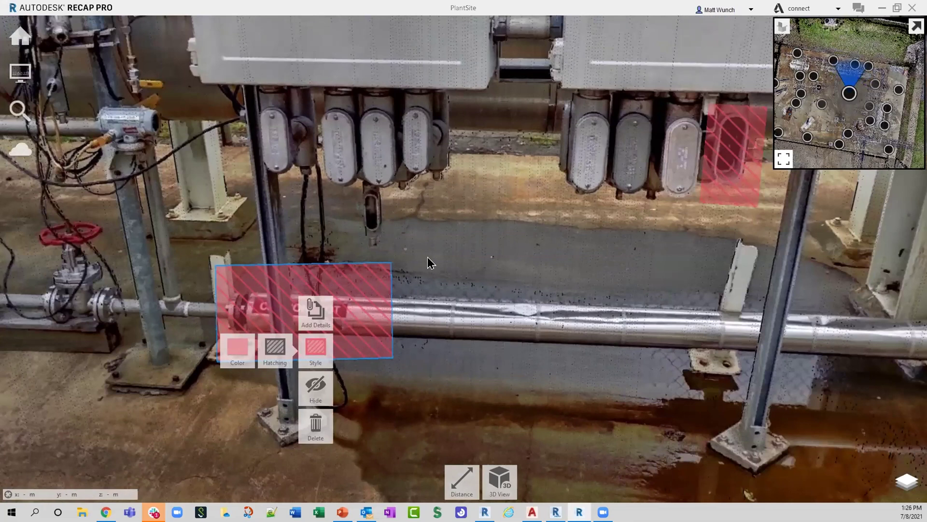
drag(520, 274, 400, 285)
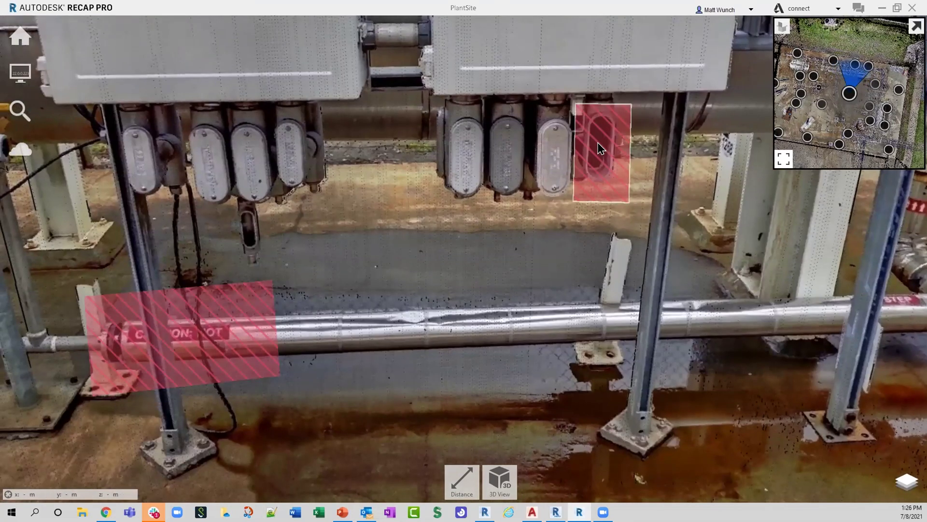
drag(597, 143, 584, 204)
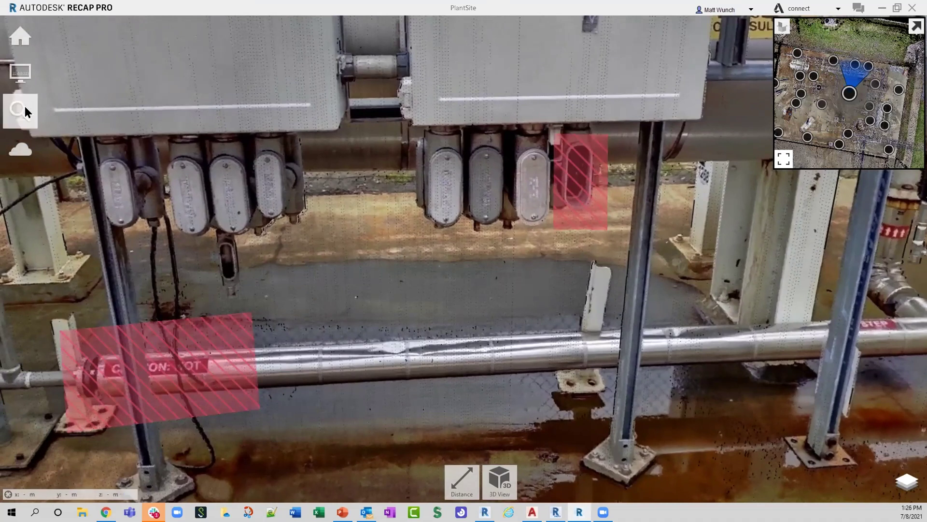
Turn on the display of note annotations in the RealView and examine the labels on the pipe and conduit markups
mouse_move(20, 73)
mouse_move(98, 73)
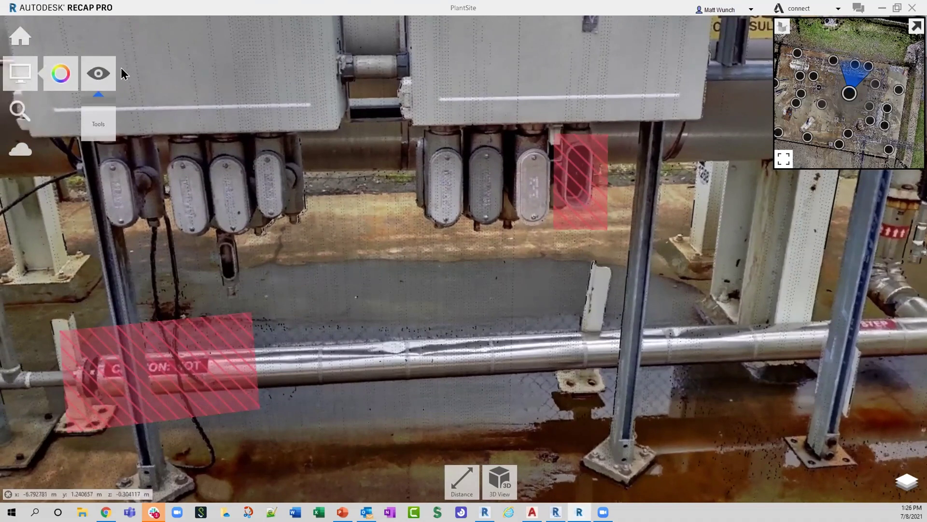
click(98, 151)
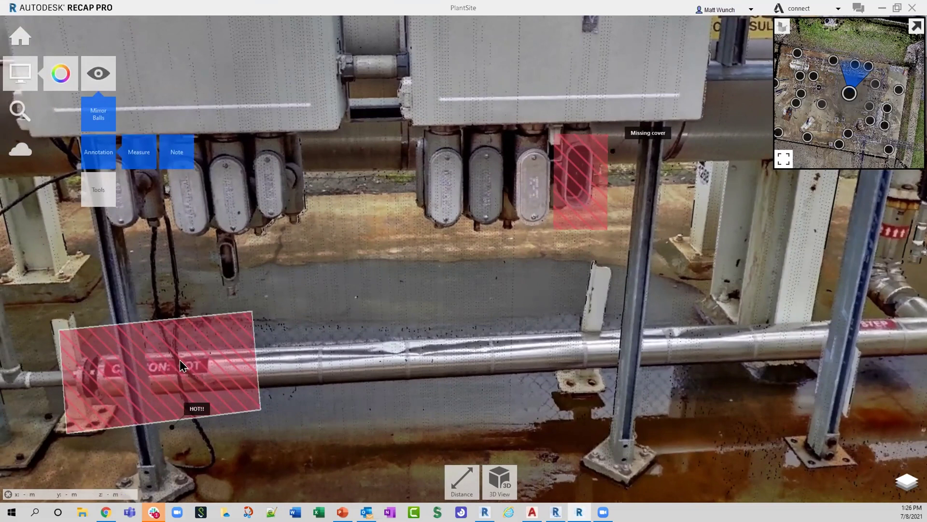
click(195, 408)
click(545, 173)
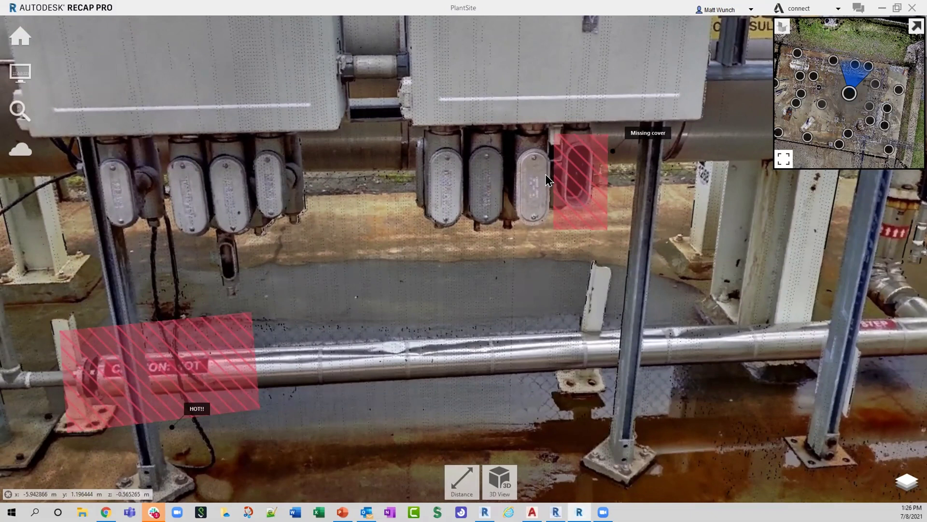
scroll(486, 210, down, 5)
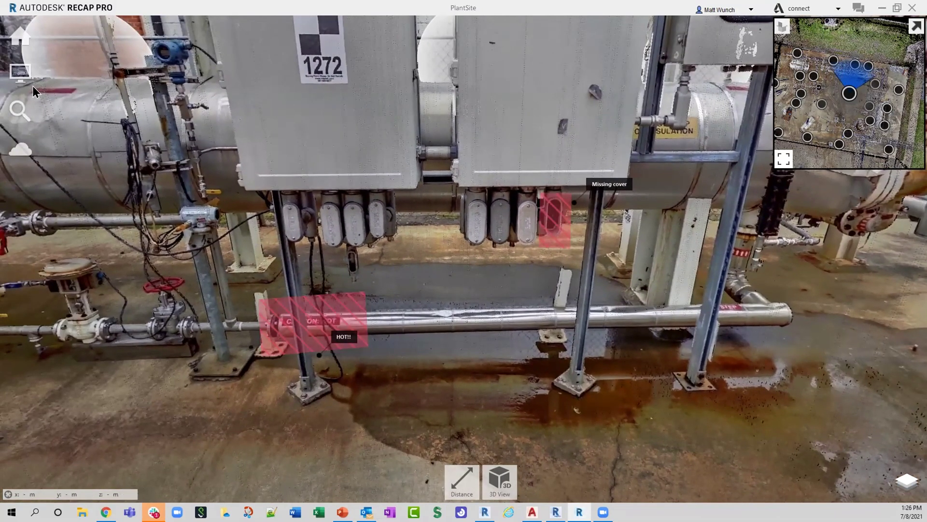
Start publishing the PlantSite project and save it as the publish requires
mouse_move(20, 36)
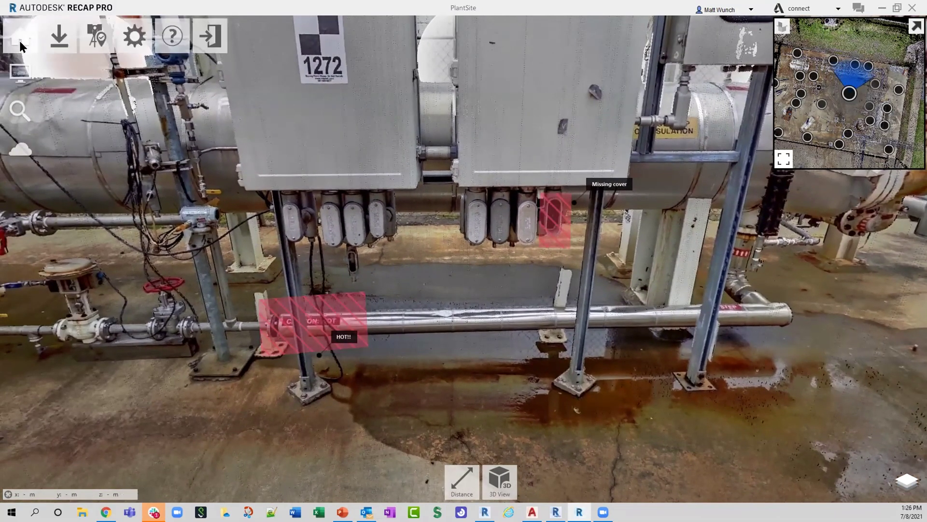
mouse_move(228, 10)
click(244, 39)
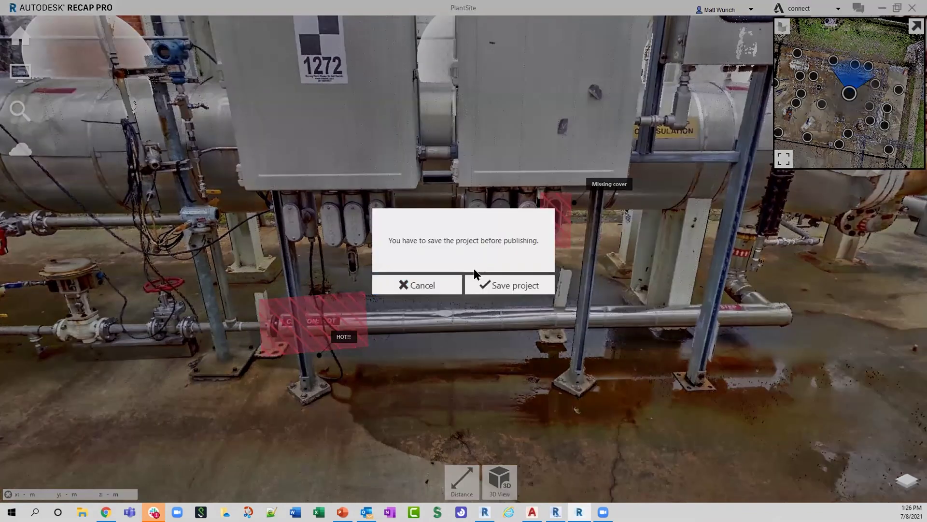
click(515, 286)
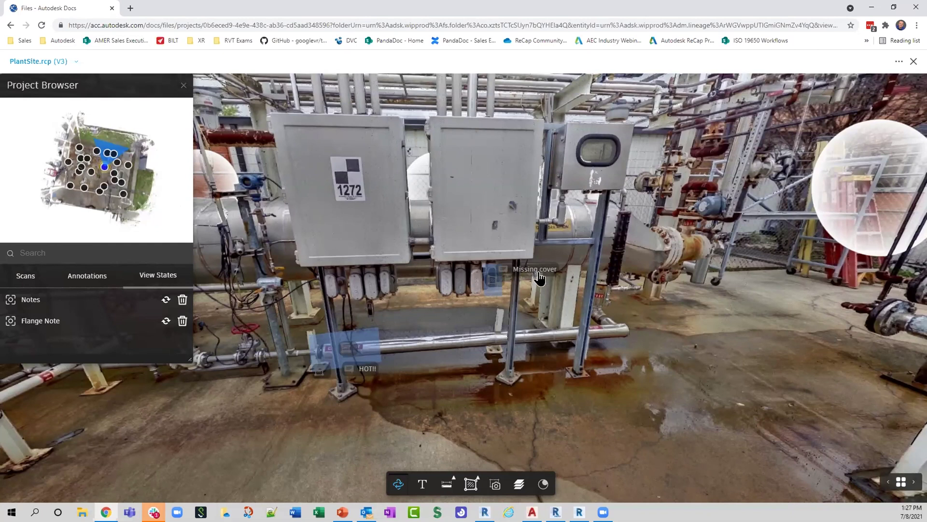
In the Autodesk Docs viewer, save a close-up of the electrical box marked 1272 as a view state named 1272
drag(742, 208, 807, 196)
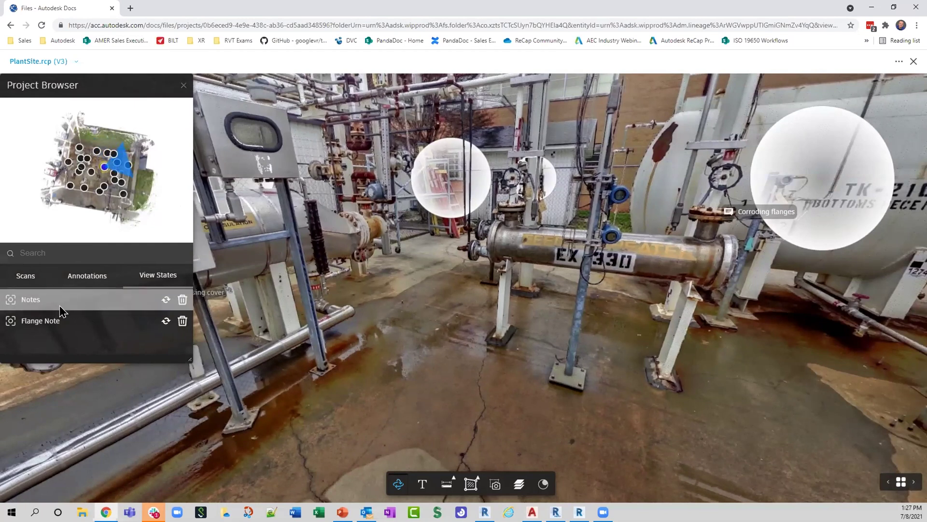
drag(676, 305, 412, 221)
scroll(411, 221, up, 5)
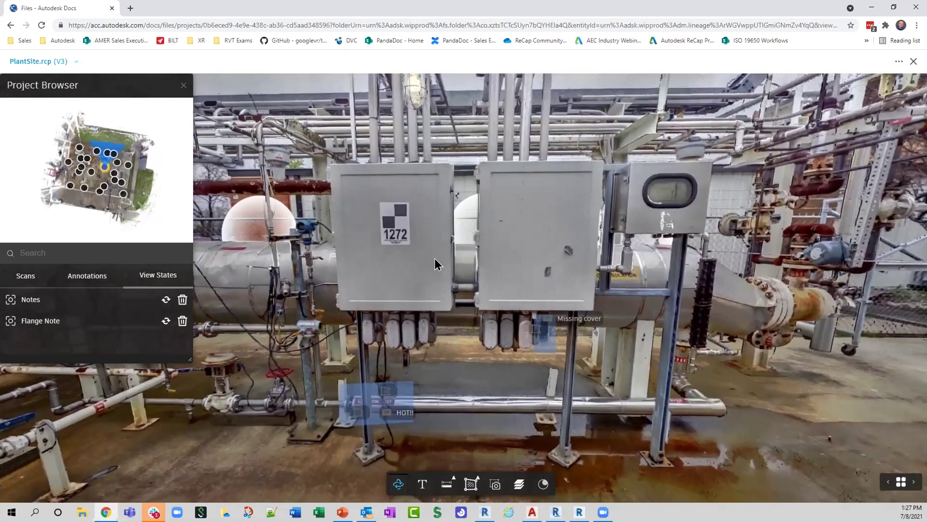
scroll(412, 221, up, 2)
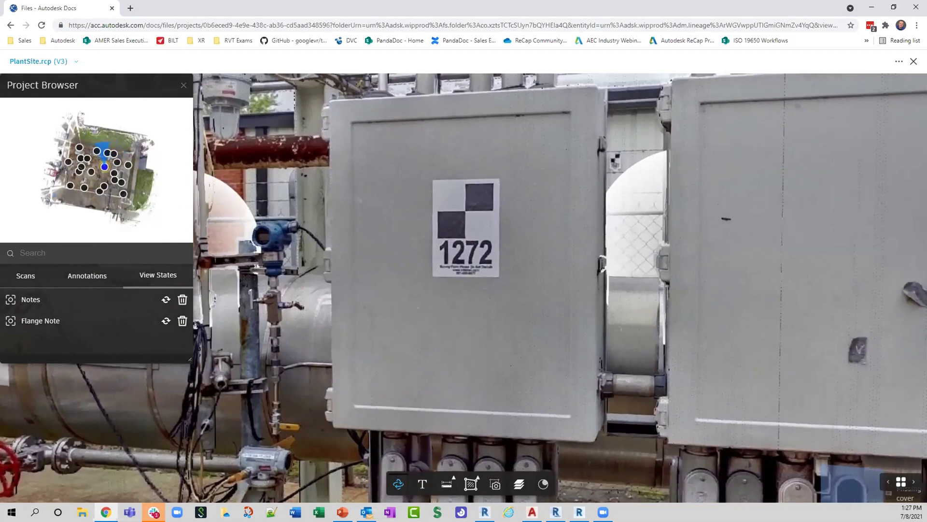
click(496, 489)
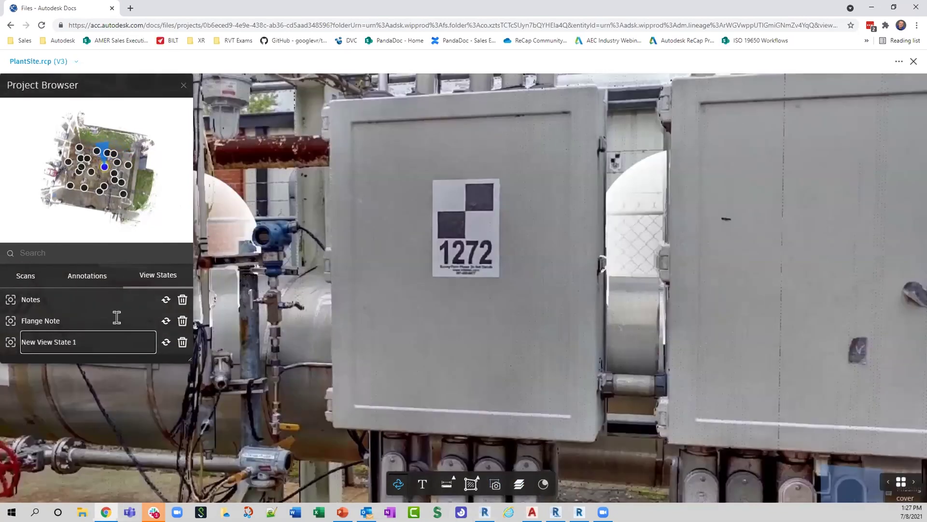
double_click(107, 339)
drag(108, 339, 1, 341)
text(1272)
key(Return)
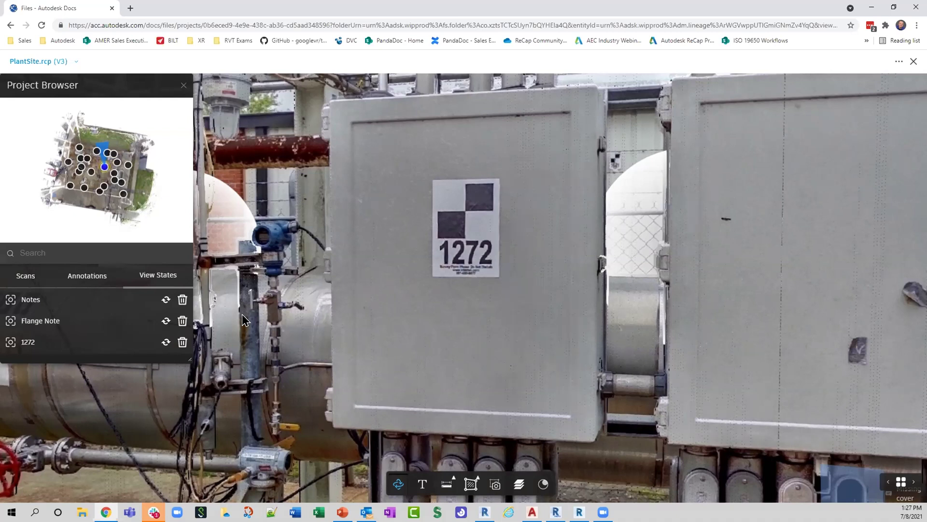
Place a text annotation titled "Ketiv webinar" on the ground beyond the end of the silver pipe and save it
scroll(497, 325, down, 5)
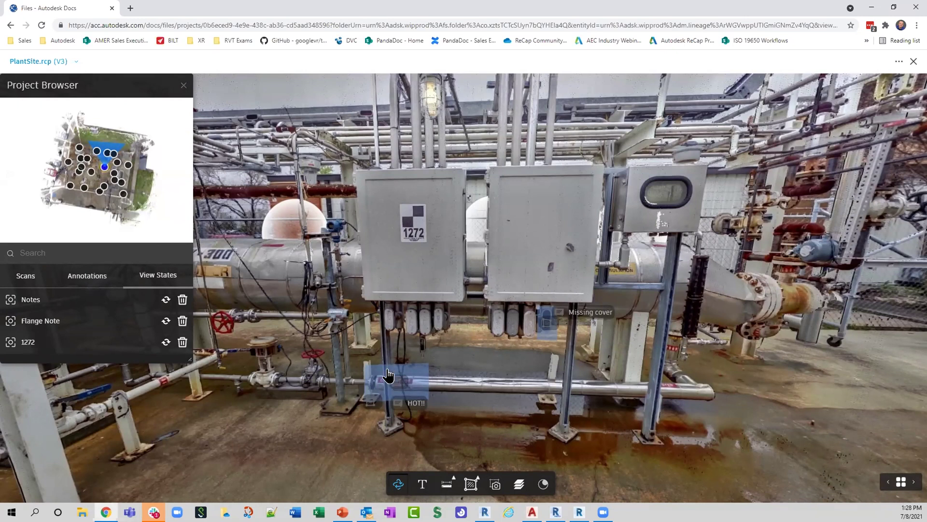
drag(481, 344, 430, 320)
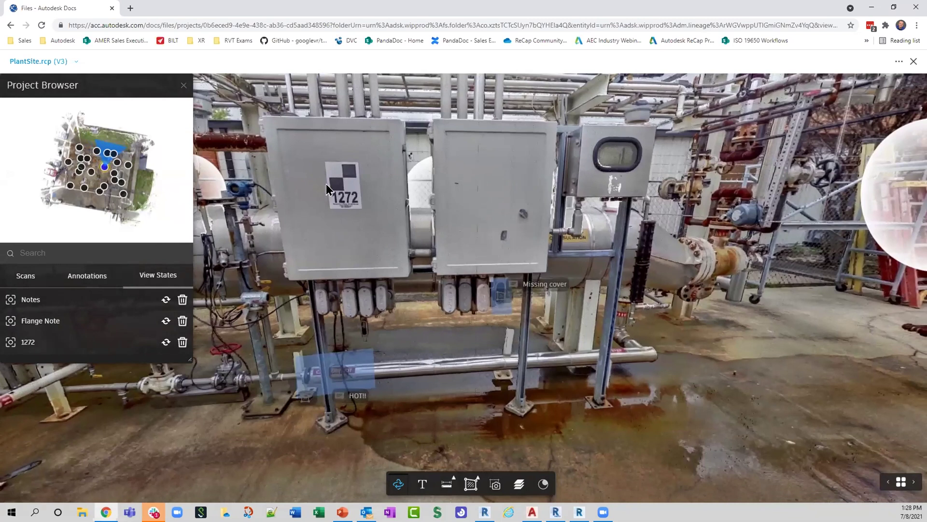
click(423, 485)
click(654, 386)
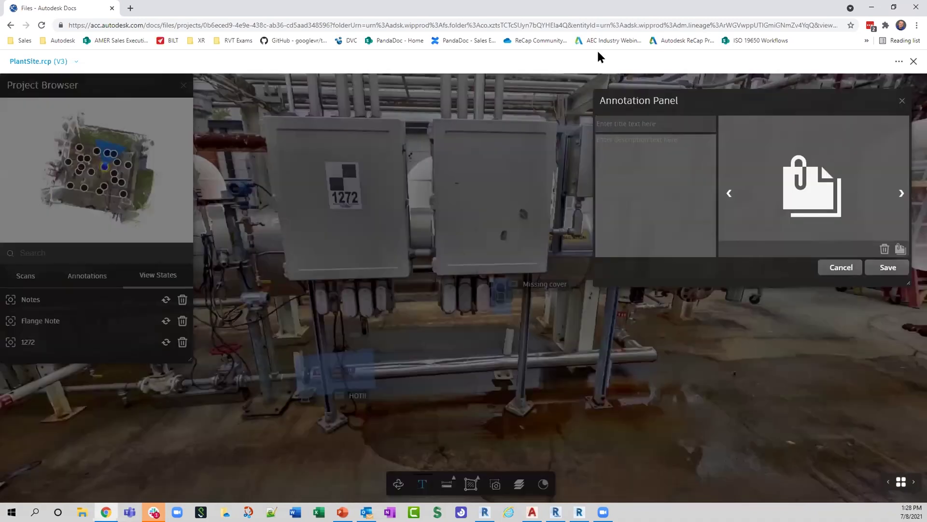
click(640, 114)
text(Ketiv webv)
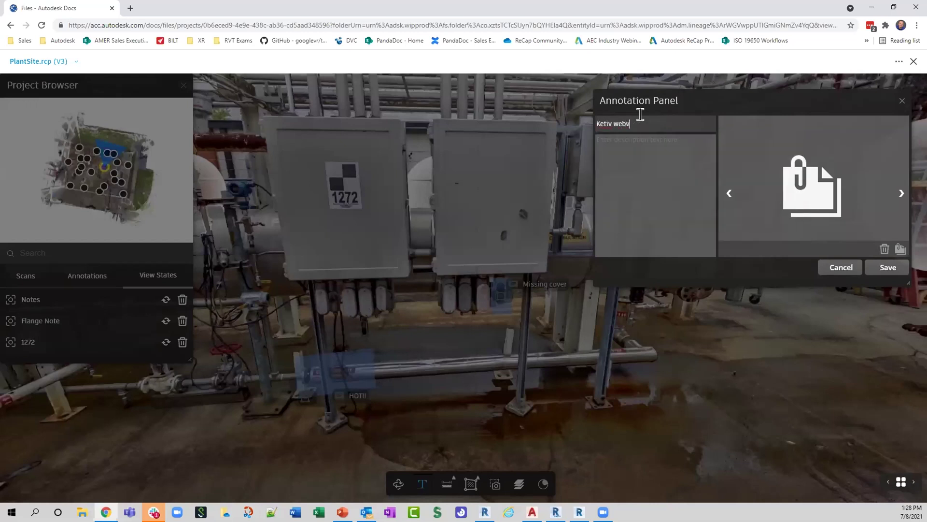
key(BackSpace)
text(inar)
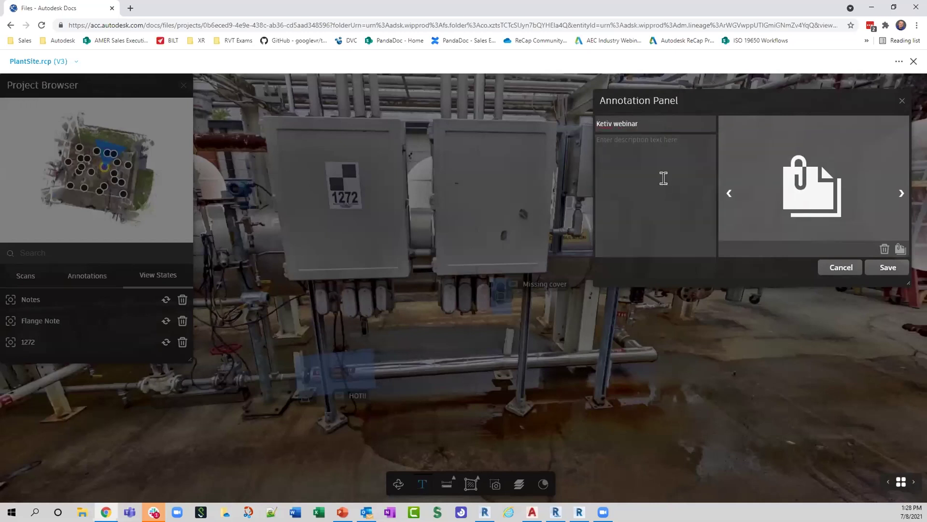
click(654, 150)
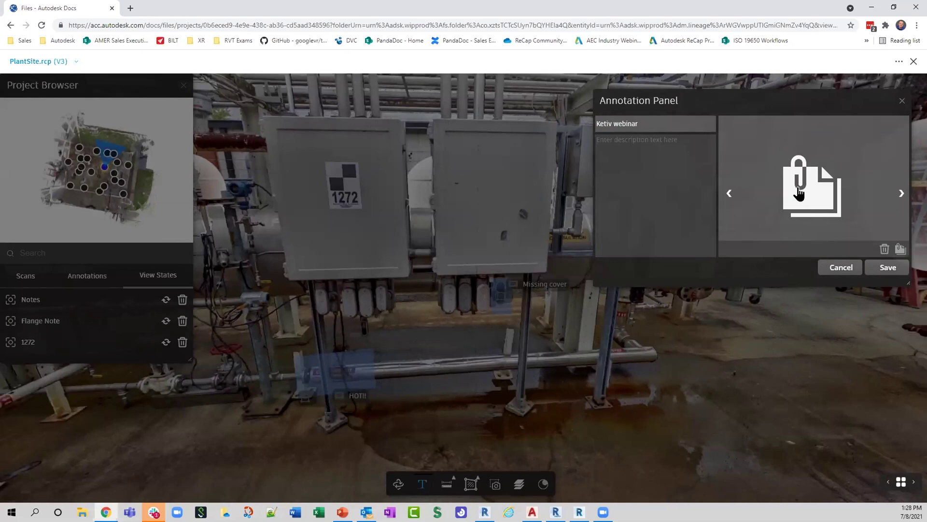
click(889, 268)
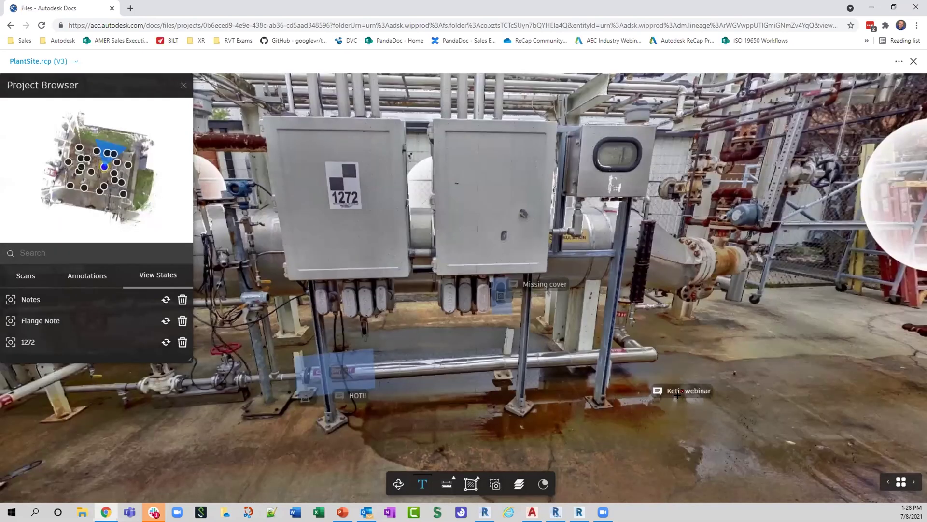
Switch back to ReCap Pro, cancel the publish, and add a rectangular markup over the middle support post's base plate
click(579, 512)
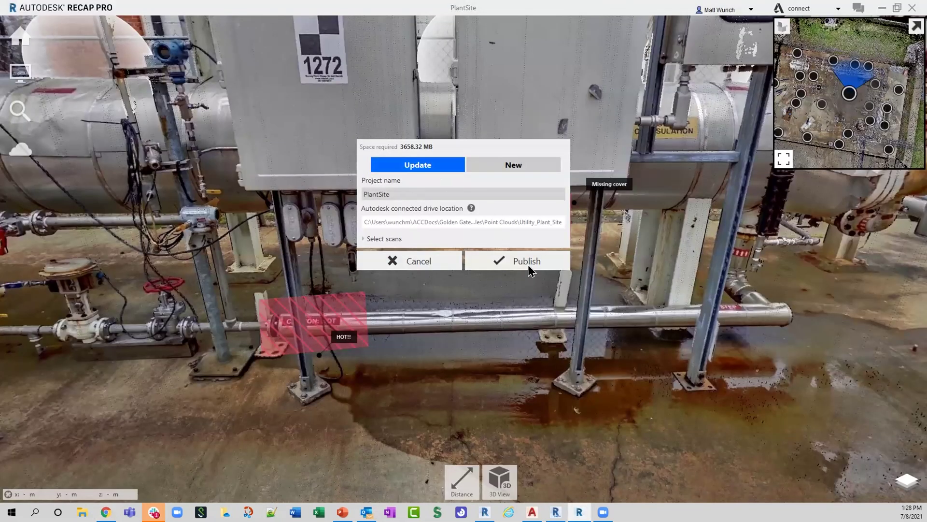
click(419, 265)
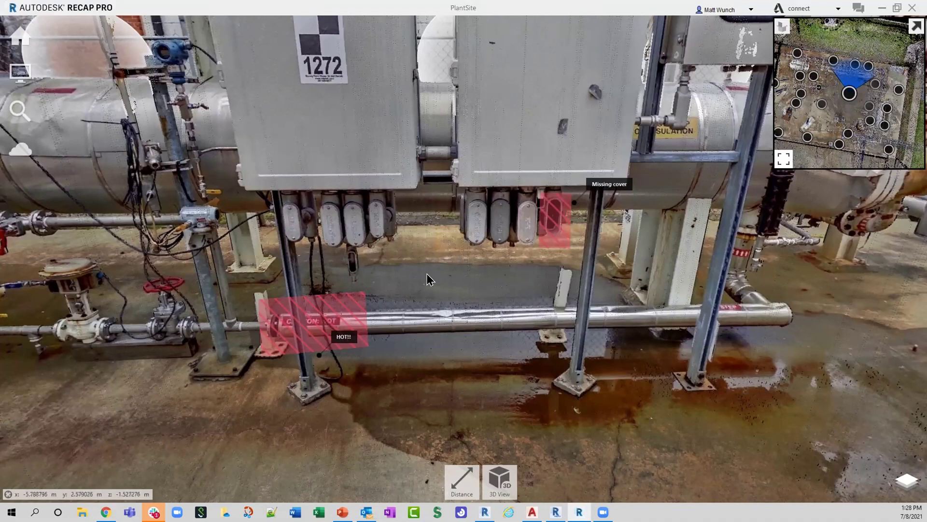
drag(427, 274, 420, 272)
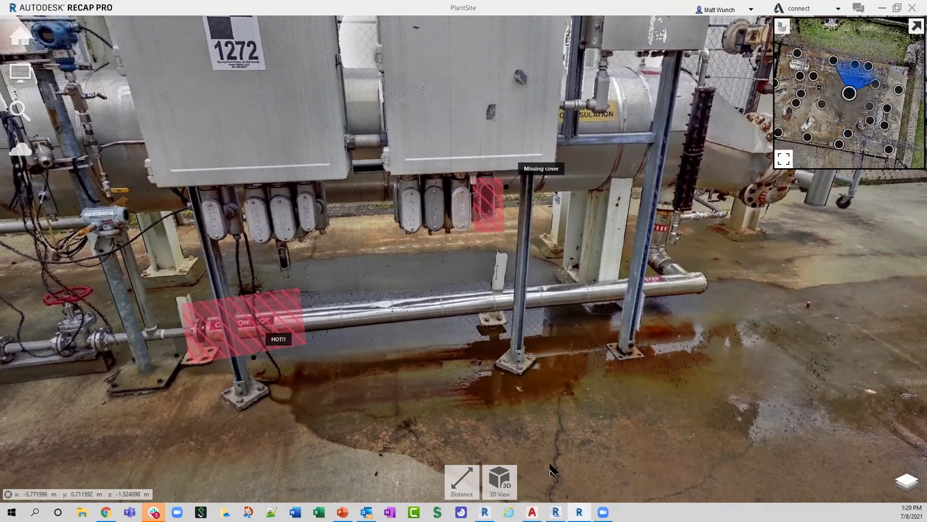
mouse_move(462, 480)
click(463, 418)
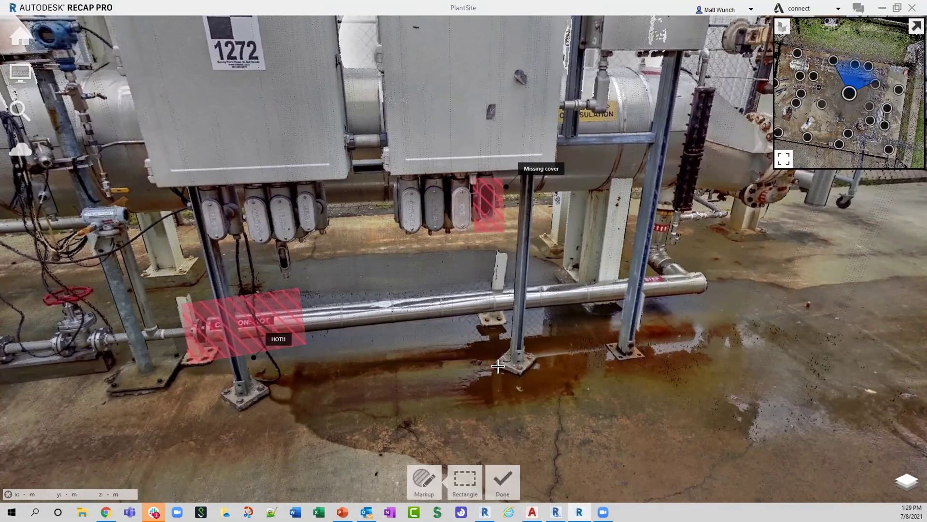
drag(495, 347, 555, 401)
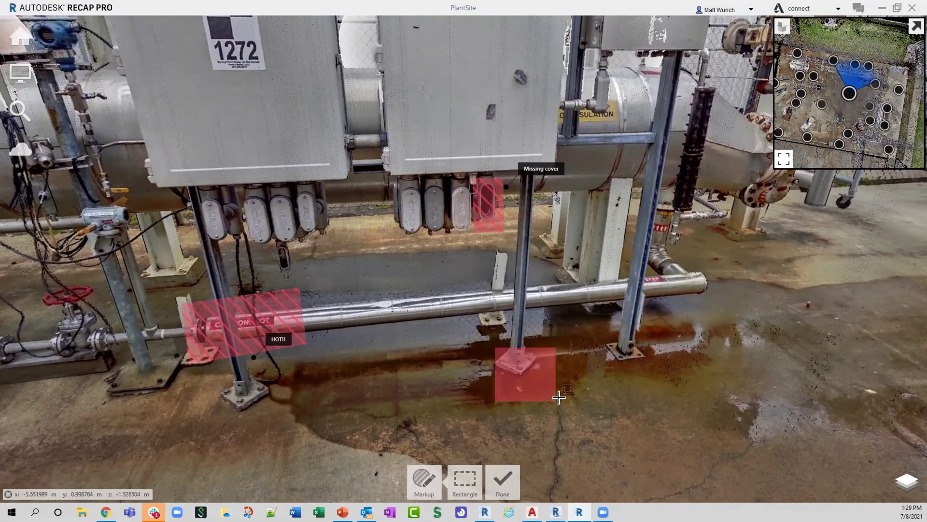
click(503, 481)
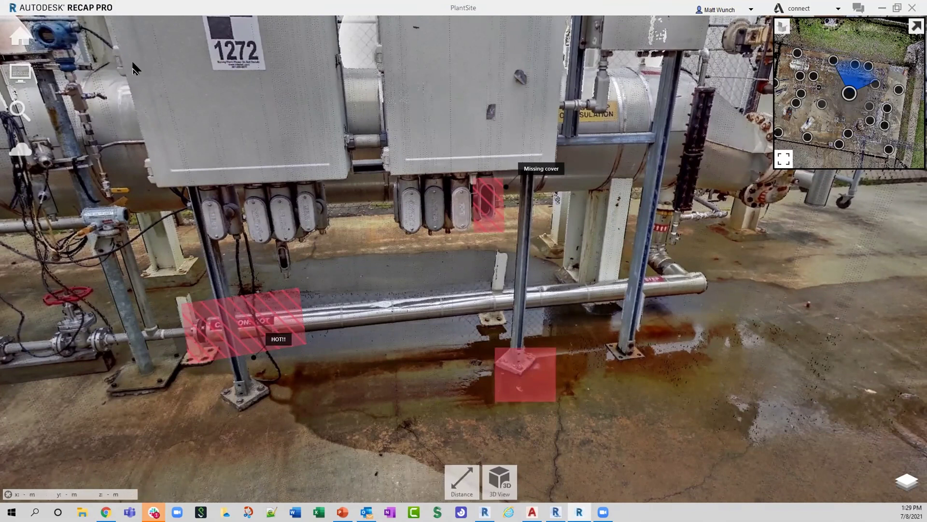
Start publishing PlantSite again with the base plate markup and save the project
mouse_move(20, 36)
click(251, 37)
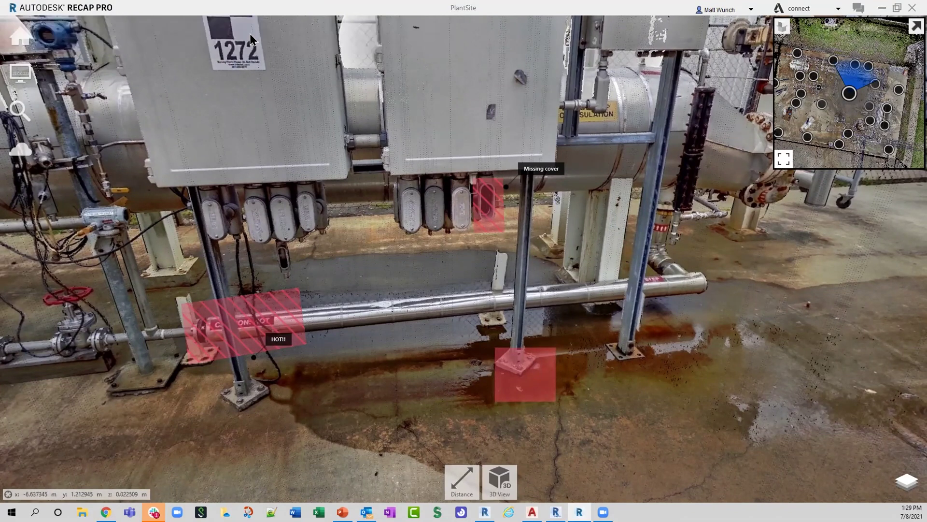
click(496, 285)
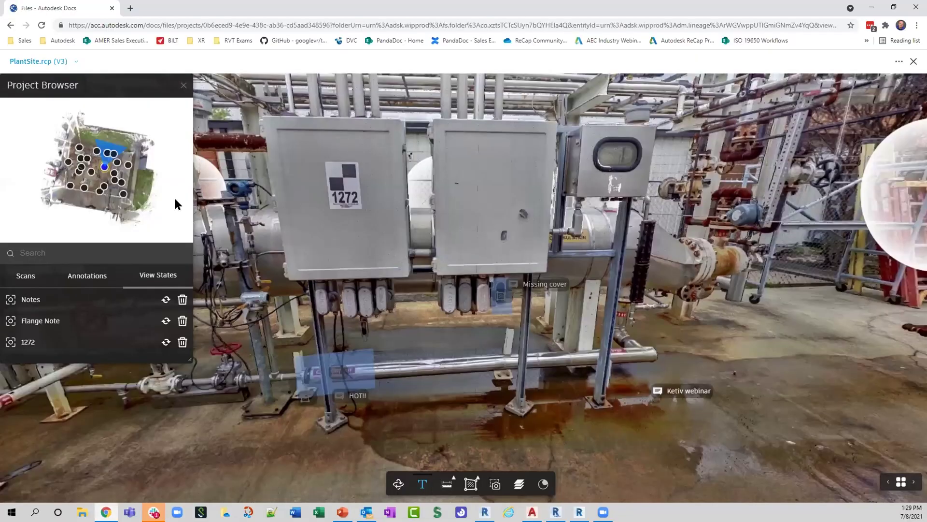
In Autodesk Docs, cancel the extra text annotation and exit the viewer to the PlantSite folder's file list
click(579, 363)
click(839, 266)
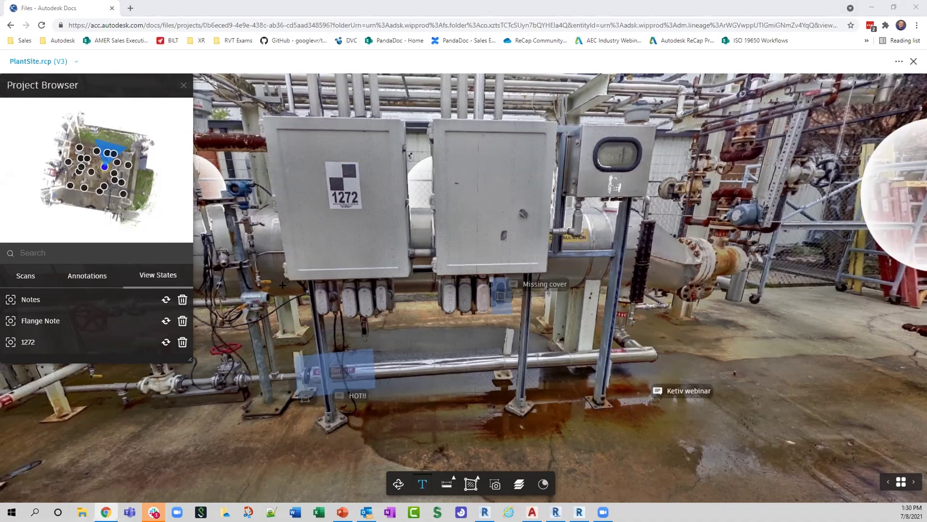
click(913, 61)
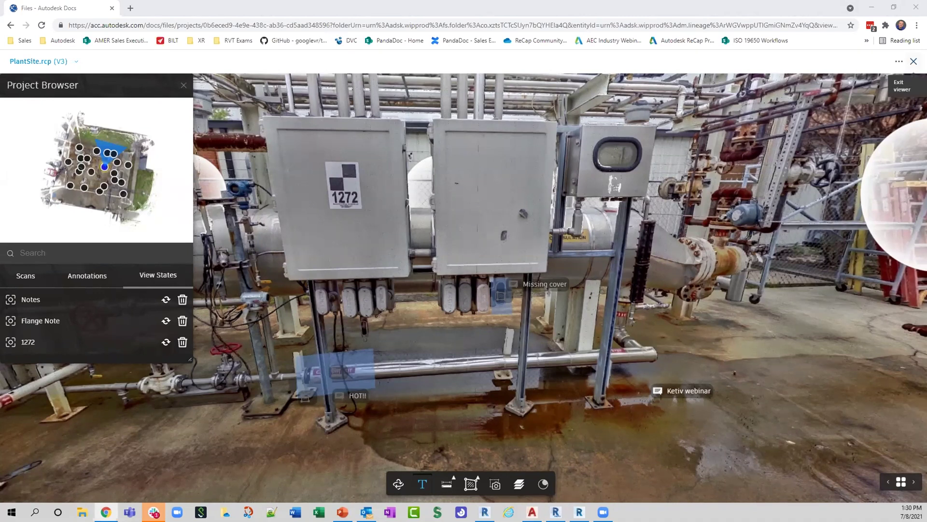
key(ctrl+a)
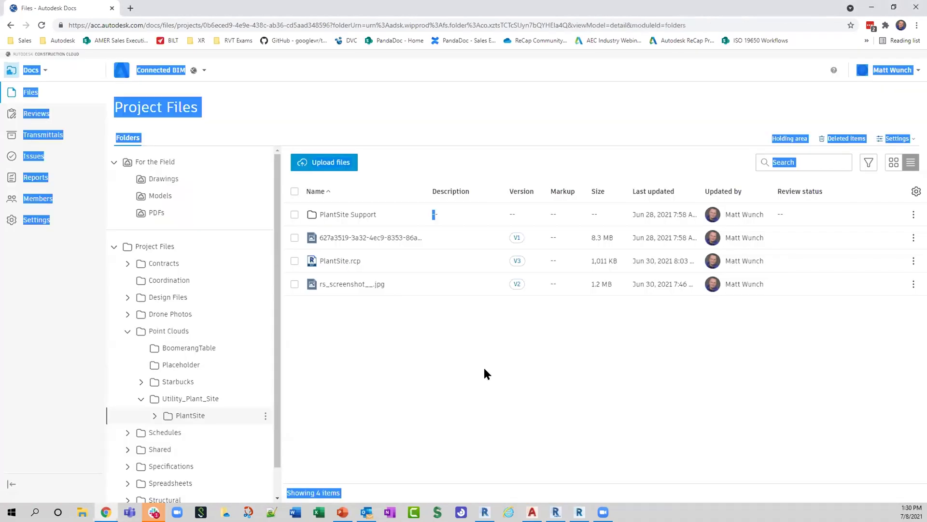
click(433, 355)
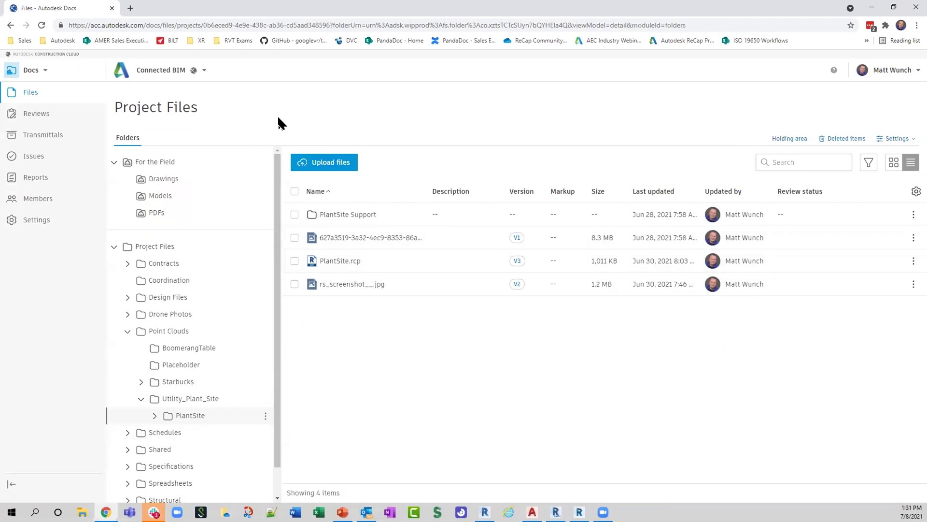
Duplicate the Files browser tab, look at the project list in the copy, and return to the original tab
scroll(225, 338, down, 1)
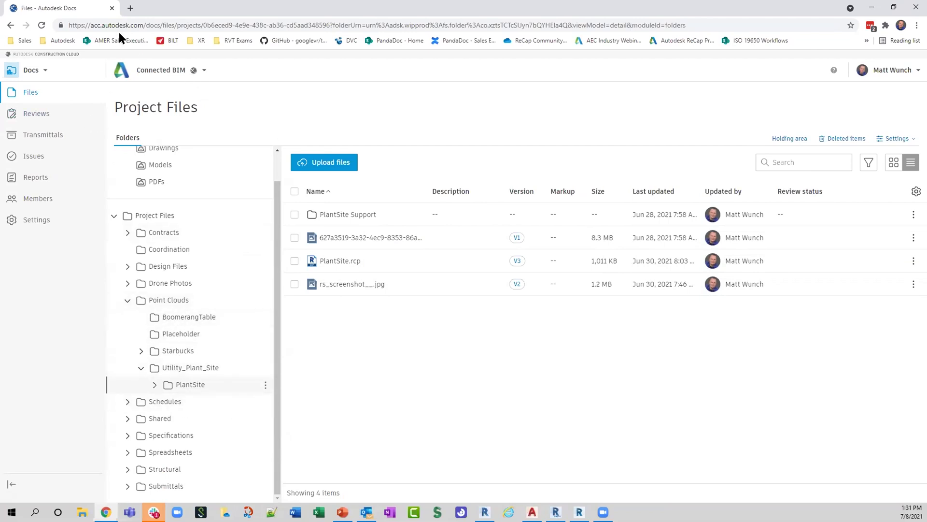
right_click(87, 10)
click(116, 79)
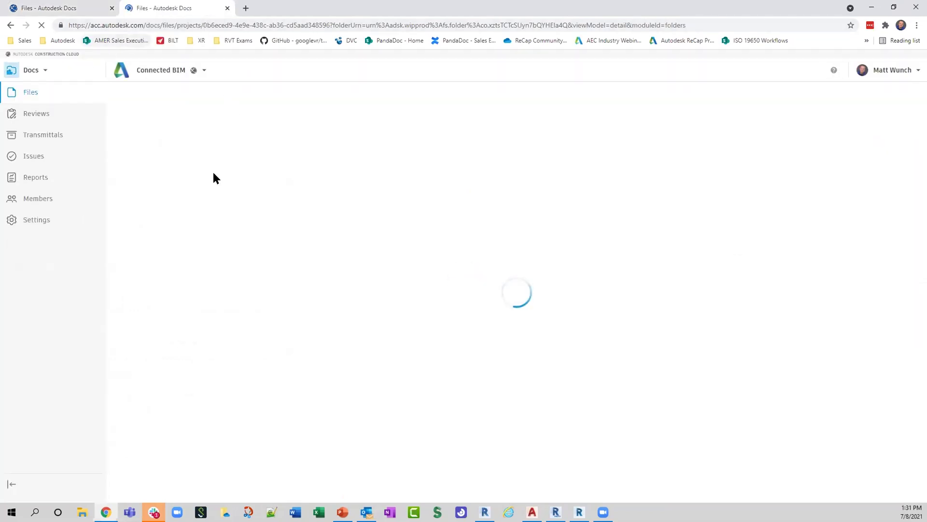
click(203, 72)
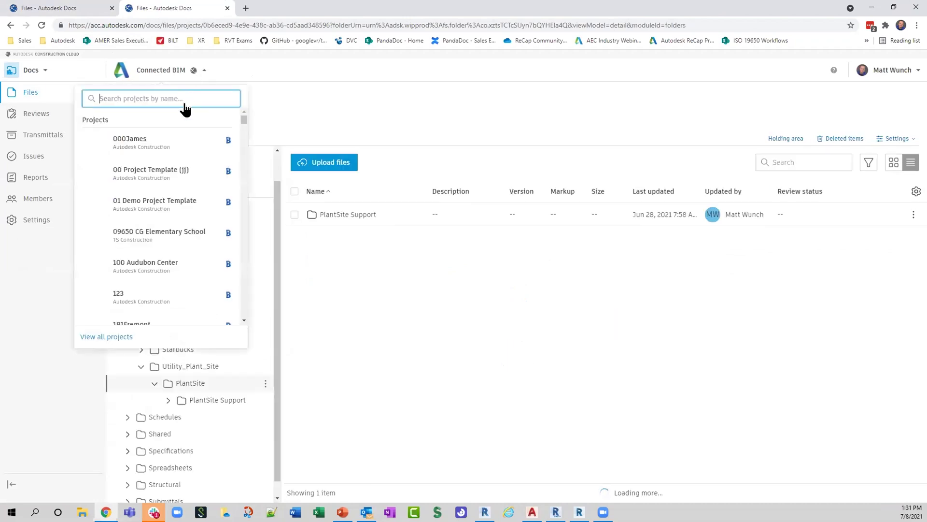
click(281, 68)
click(62, 8)
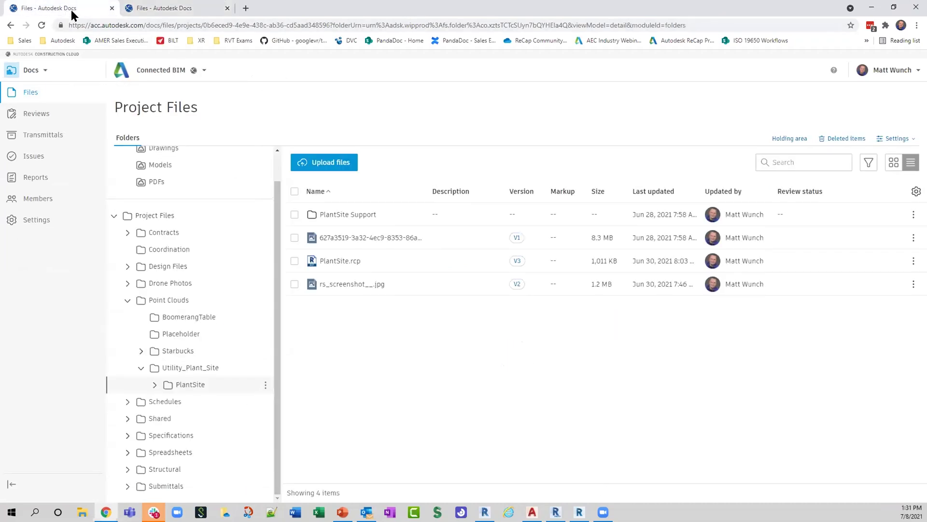
In the duplicated browser tab, search the project list for "sandbox", refine it to "mw_san", and open the MW_Sandbox project
click(160, 8)
click(203, 73)
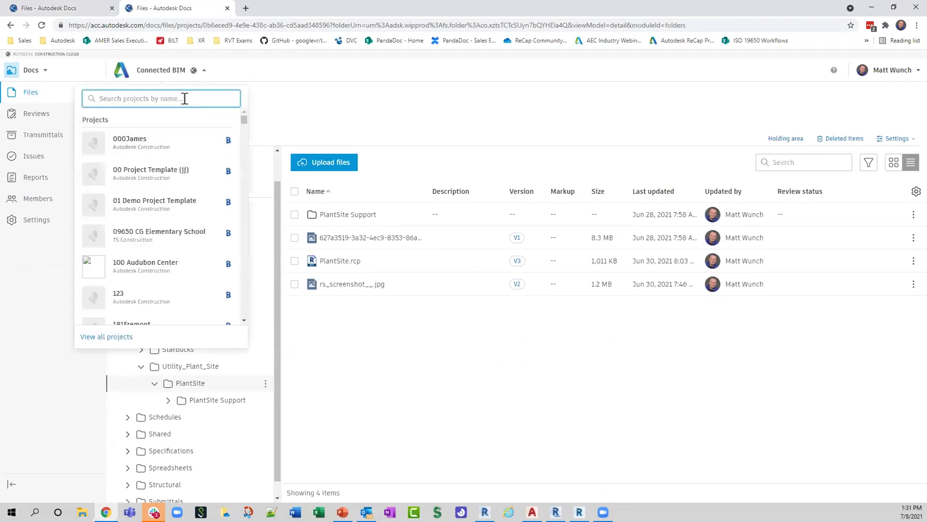
text(sand)
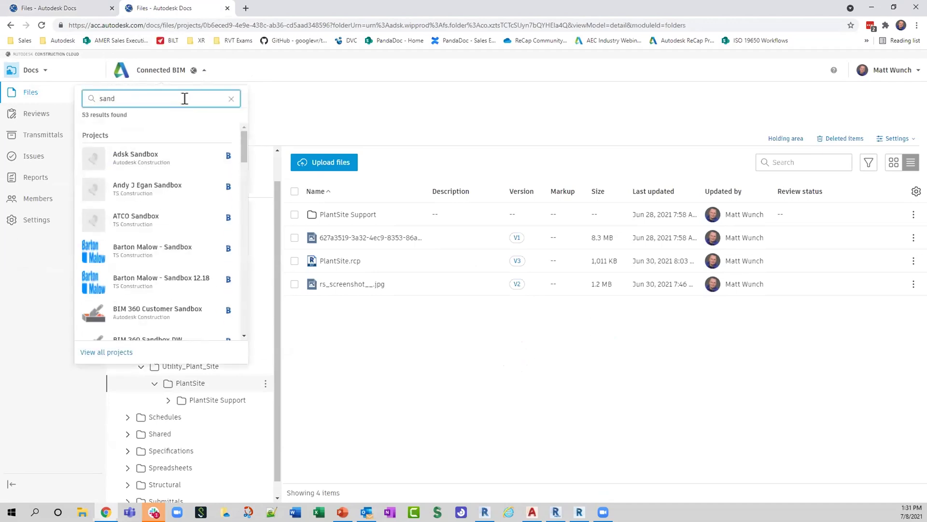
text(box)
scroll(199, 240, down, 8)
scroll(161, 222, up, 3)
scroll(145, 212, up, 4)
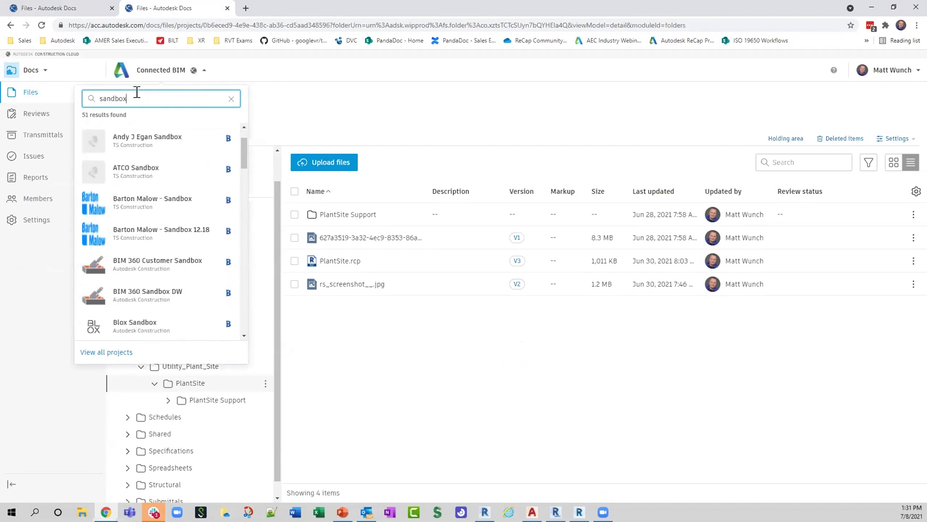
drag(137, 95, 57, 93)
text(mw_san)
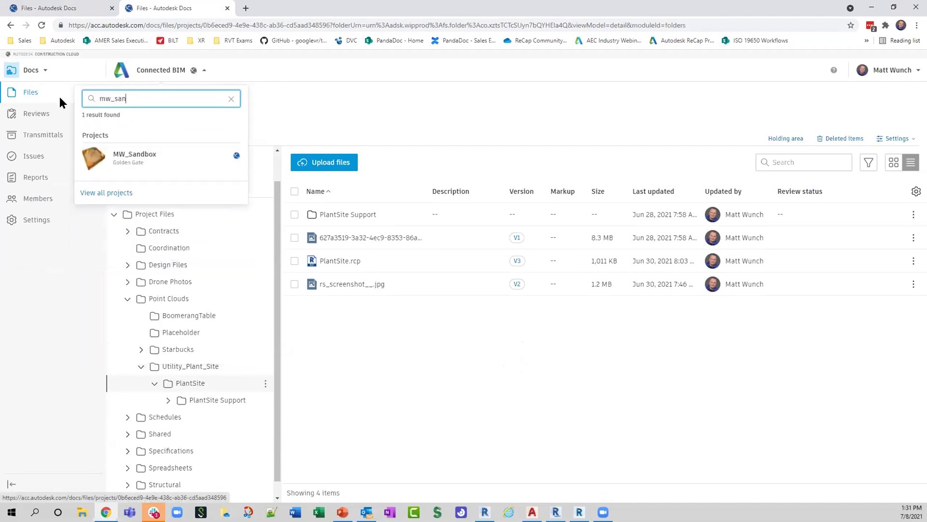
click(130, 155)
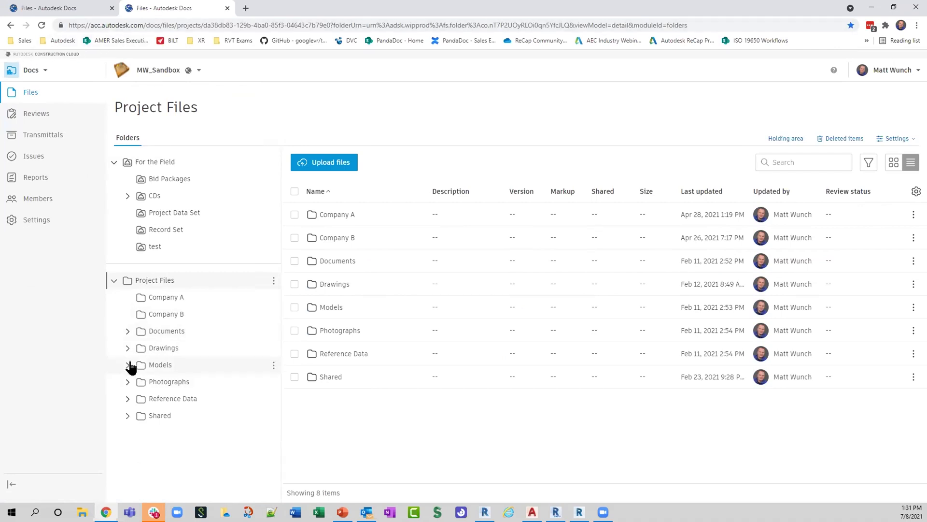
Open the PlantSiteMesh folder inside the ReCap folder under Models
click(128, 366)
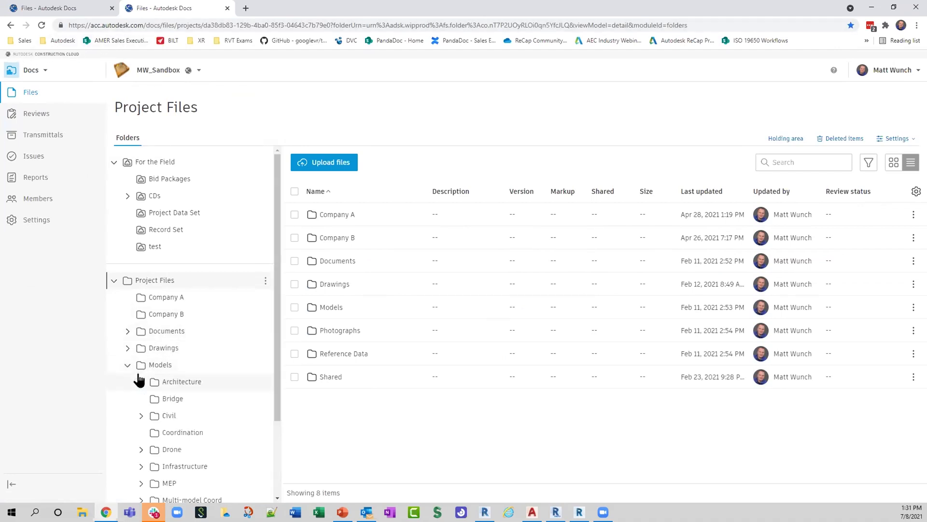
scroll(161, 406, down, 2)
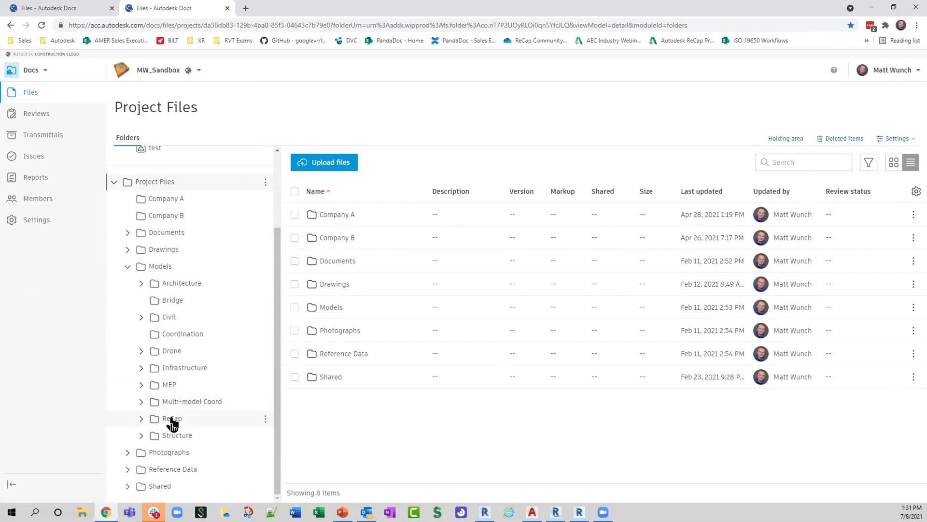
click(172, 419)
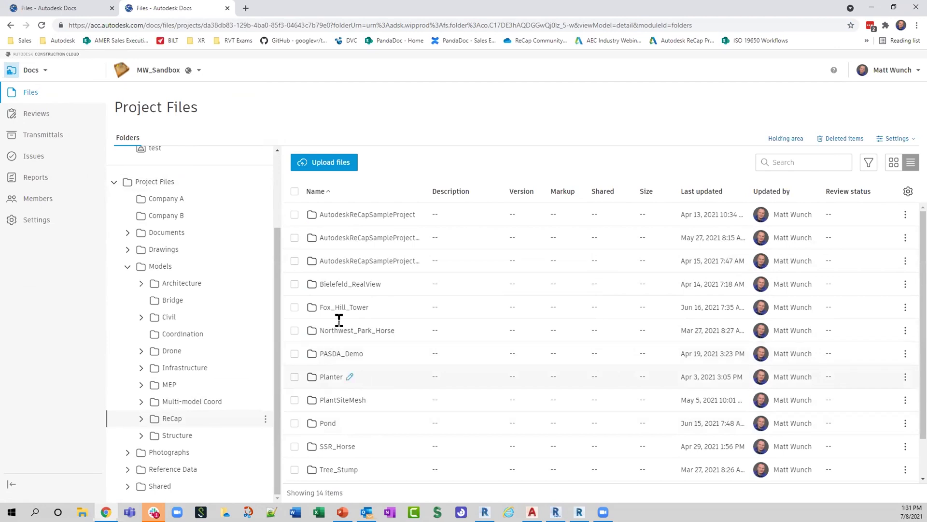
scroll(367, 333, down, 1)
click(329, 357)
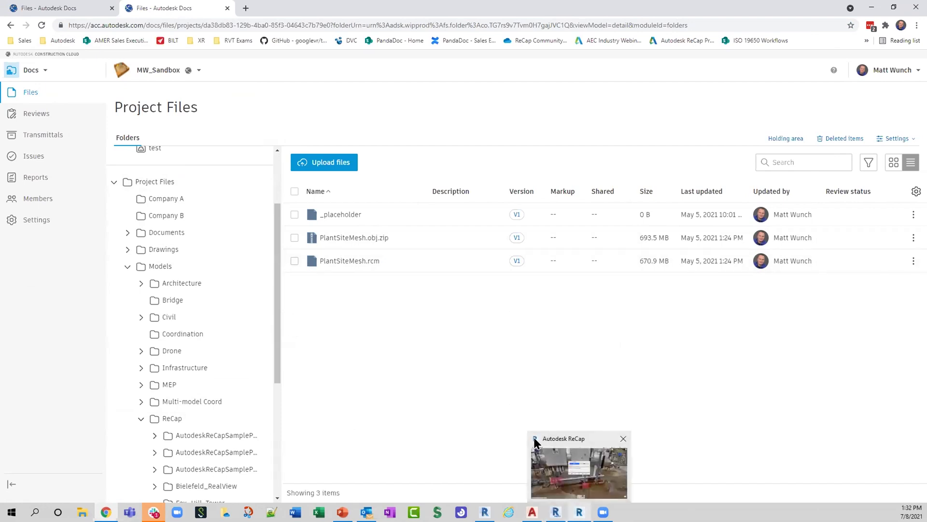
Switch to ReCap Photo and look over the full plantsitemesh.rcm model
click(556, 511)
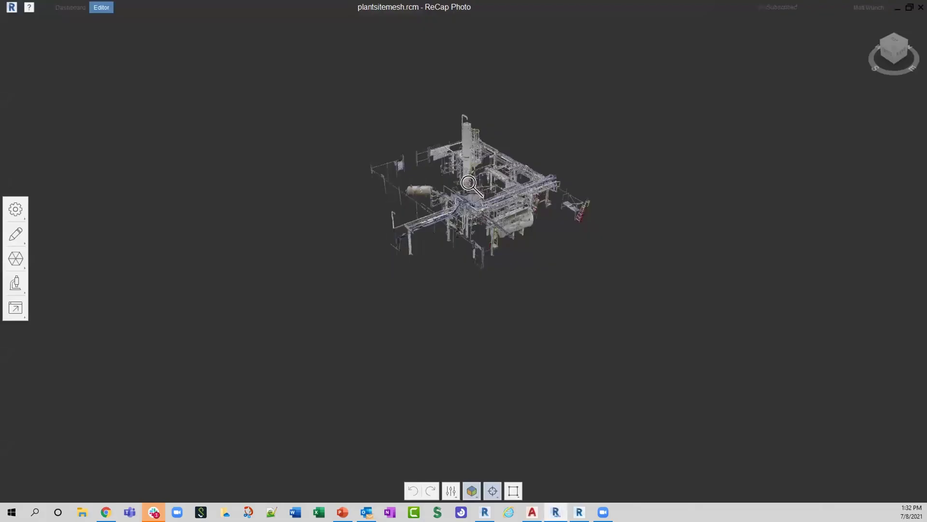
scroll(471, 213, up, 5)
scroll(445, 423, down, 3)
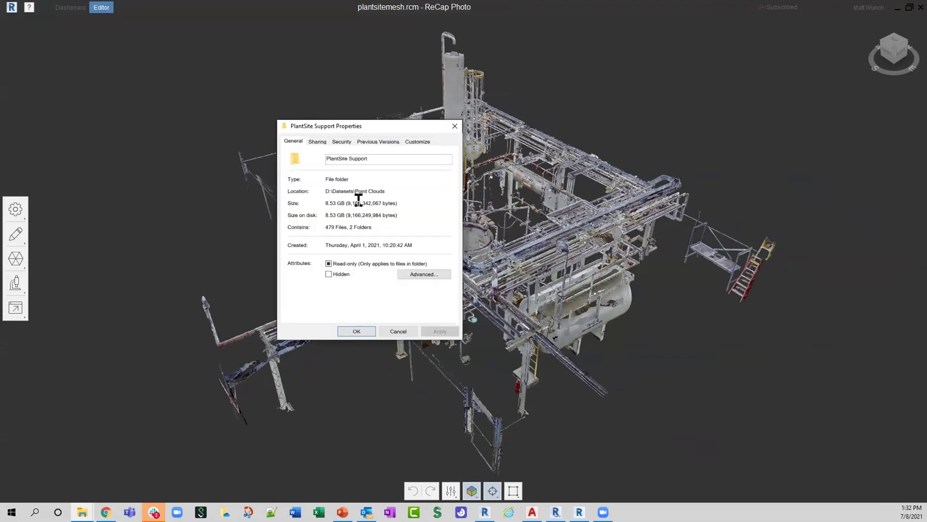
Highlight the size on disk information in the PlantSite Support folder's properties and move the dialog aside
drag(322, 199, 355, 201)
click(399, 198)
drag(388, 126, 301, 126)
Restore the home view of the plant mesh and inspect its piping, tanks and tower up close
drag(292, 374, 420, 228)
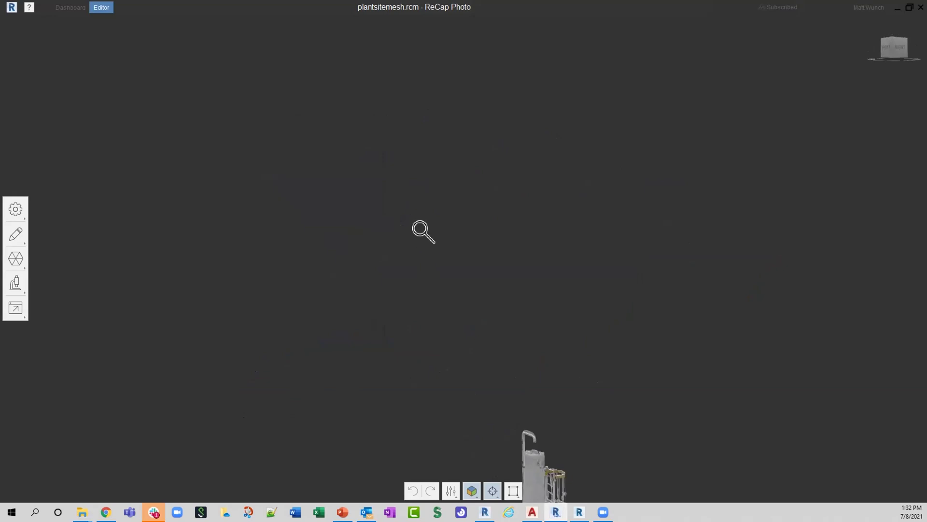
click(868, 20)
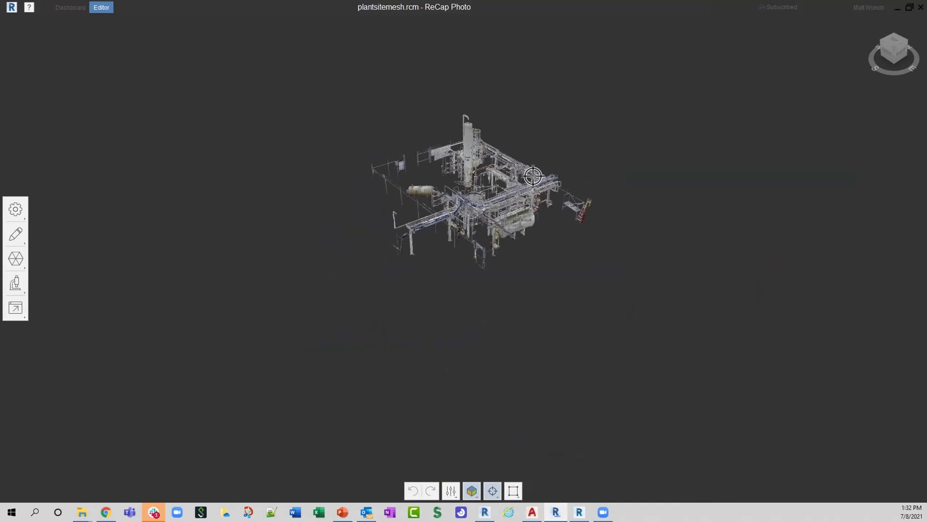
scroll(483, 162, up, 6)
scroll(582, 176, down, 3)
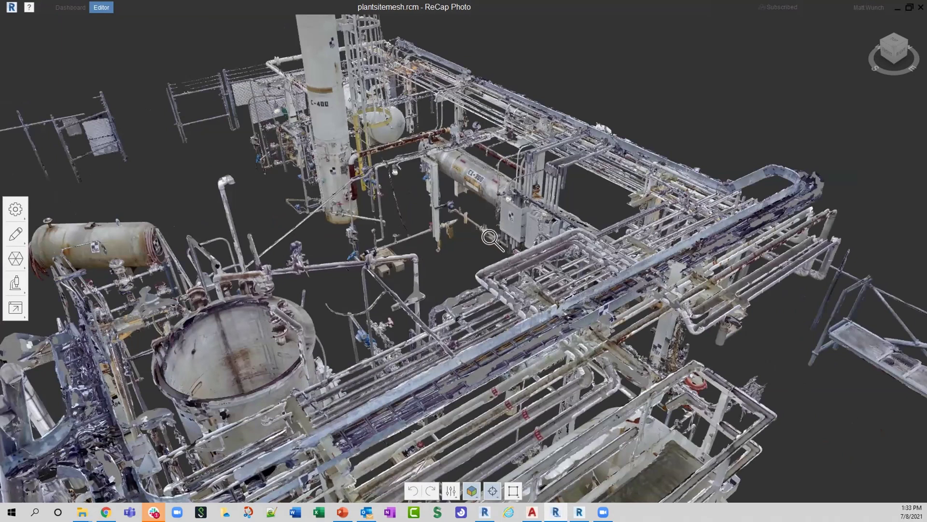
scroll(495, 235, down, 5)
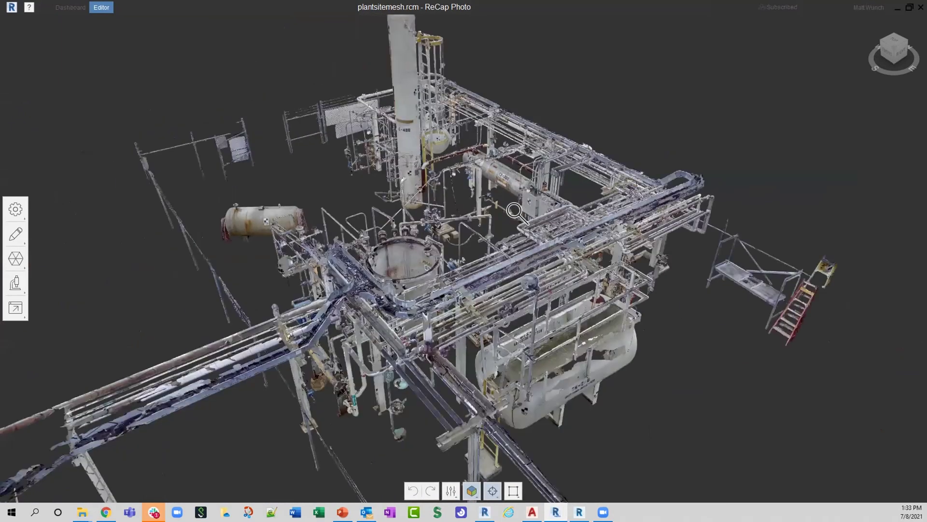
scroll(514, 211, down, 5)
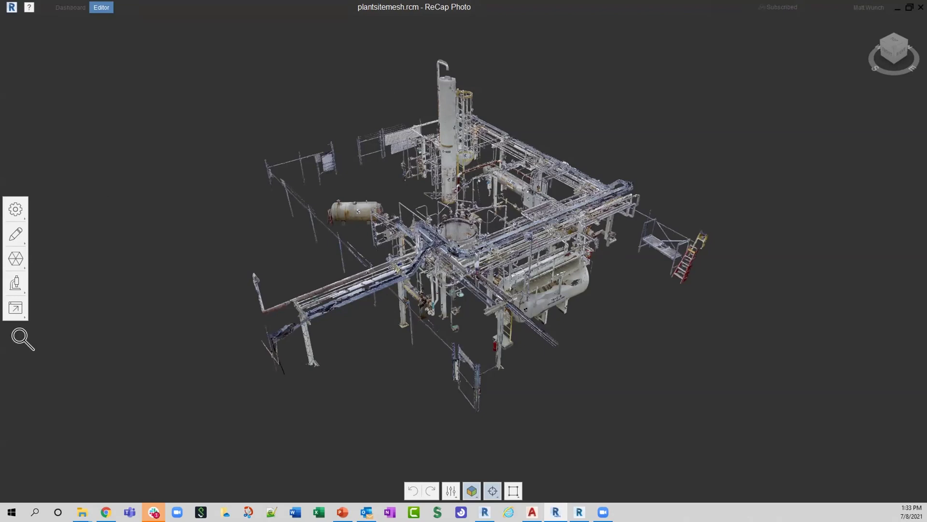
Review the mesh export settings and available export formats in the advanced options, and close them without exporting
click(16, 313)
click(96, 309)
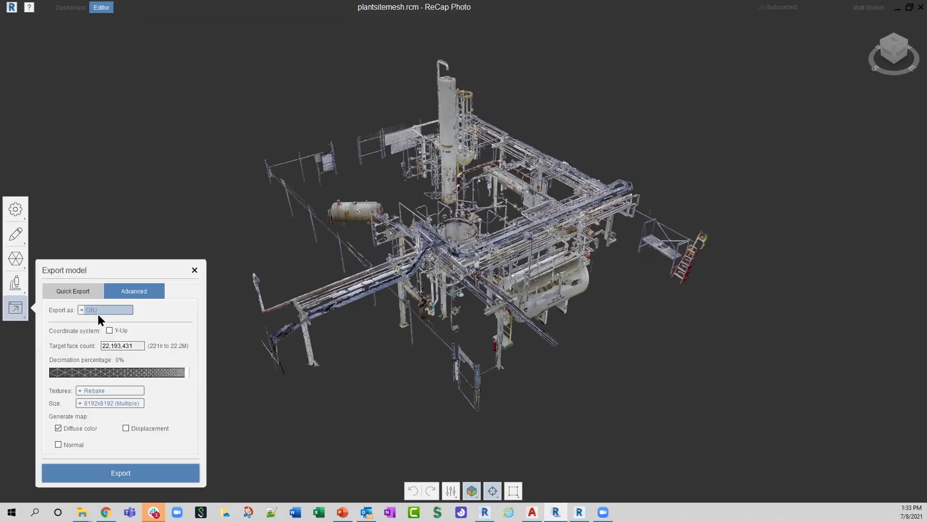
click(113, 310)
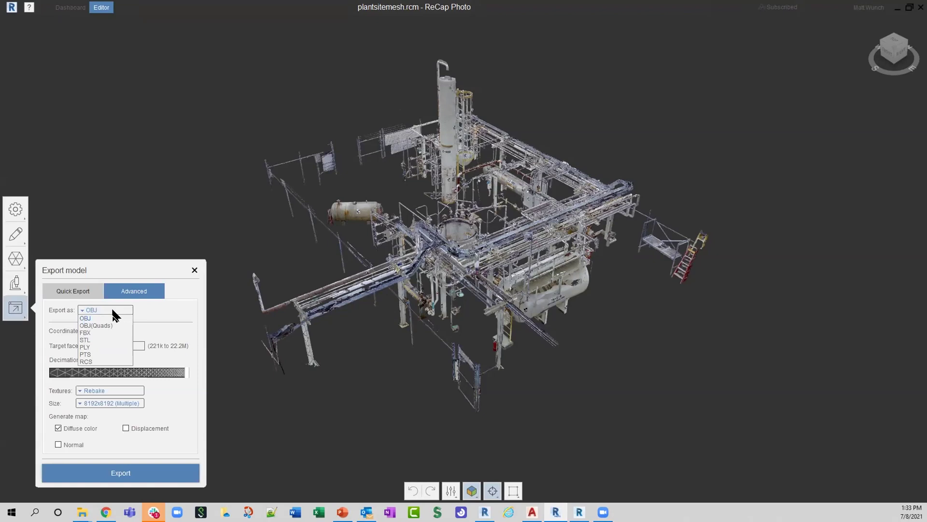
click(187, 223)
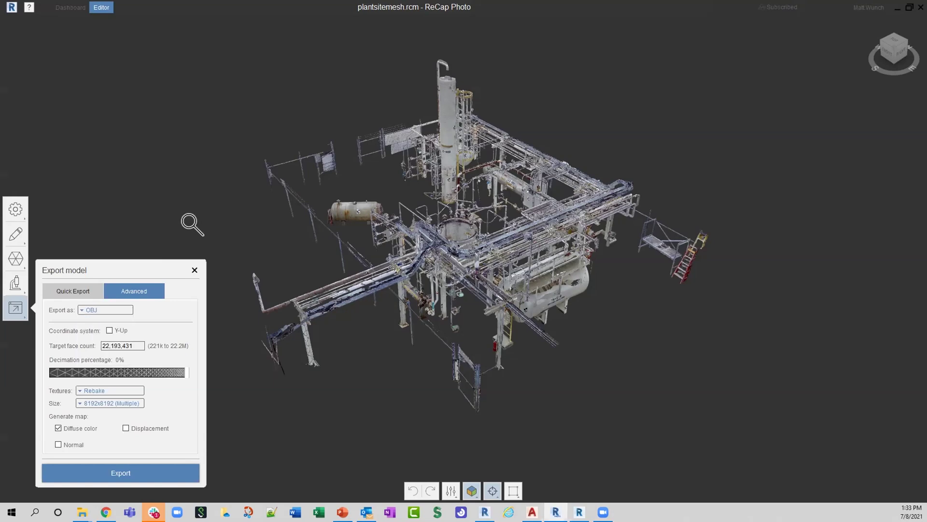
click(194, 272)
Switch to ReCap Pro and cancel publishing the PlantSite project
scroll(189, 242, down, 5)
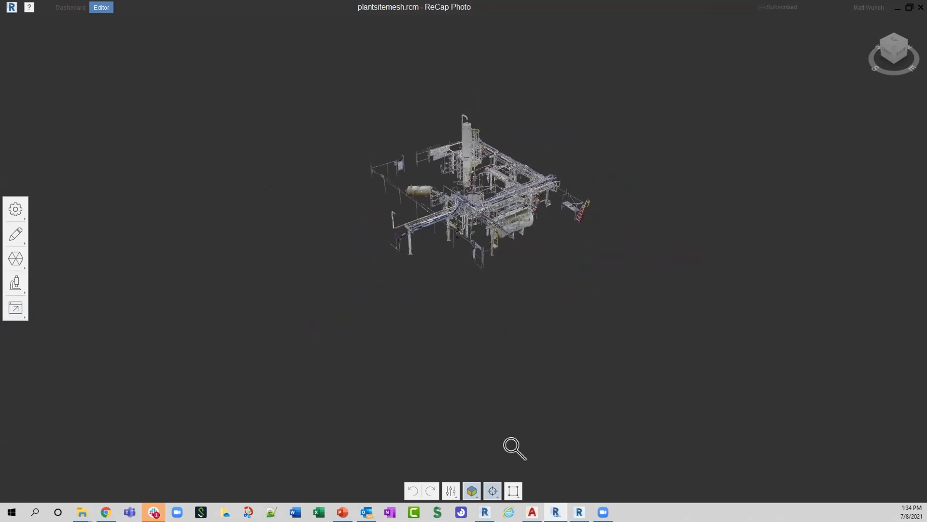
click(579, 512)
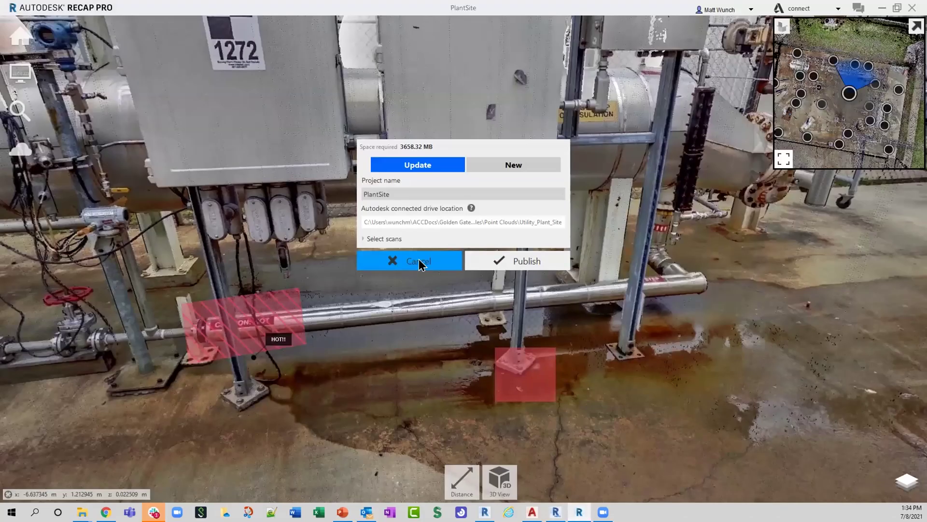
click(421, 262)
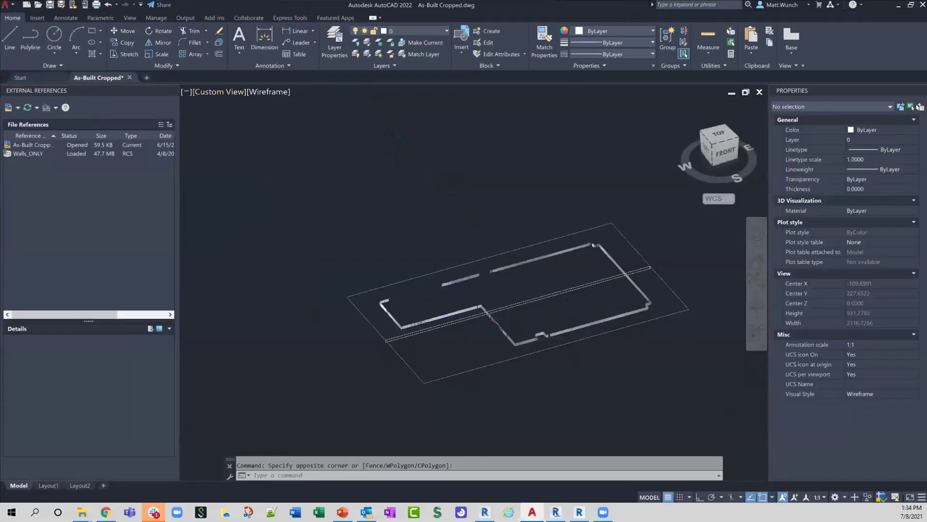
In AutoCAD's As-Built Cropped drawing, select the point cloud's section plane and enlarge its slice thickness to about 154.67
shift+middle_drag(464, 289, 479, 292)
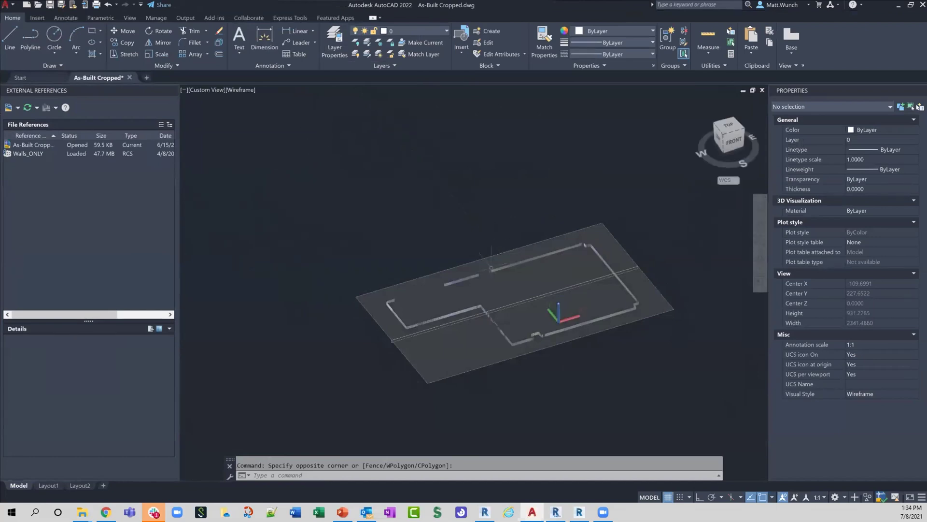
scroll(483, 321, up, 3)
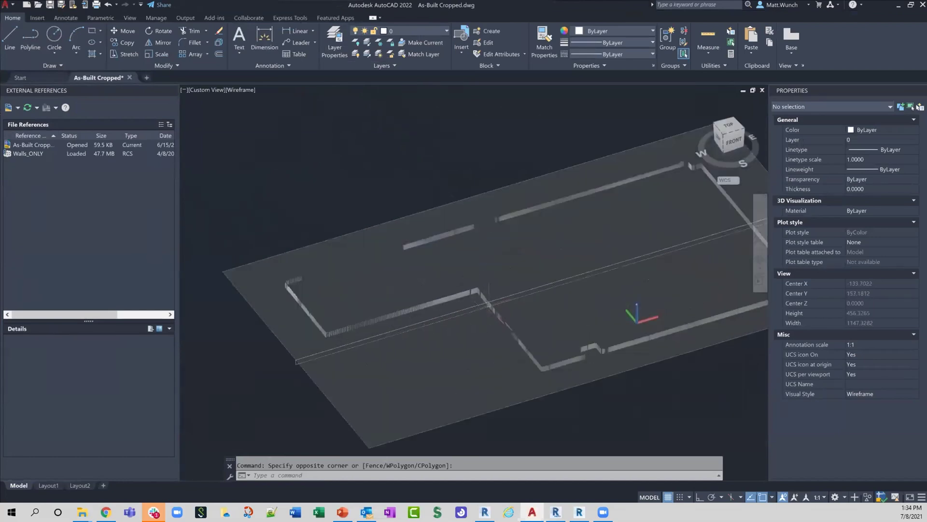
scroll(454, 275, down, 4)
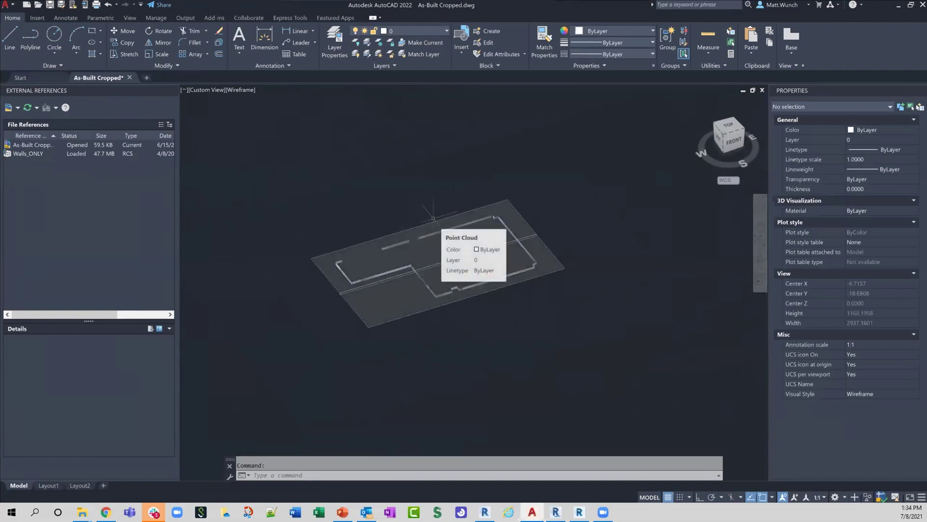
click(425, 225)
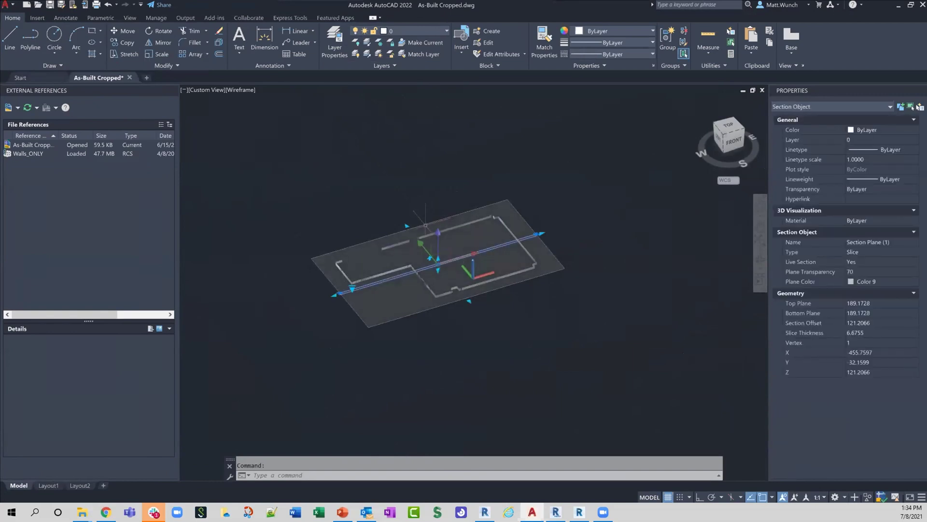
click(413, 220)
click(435, 186)
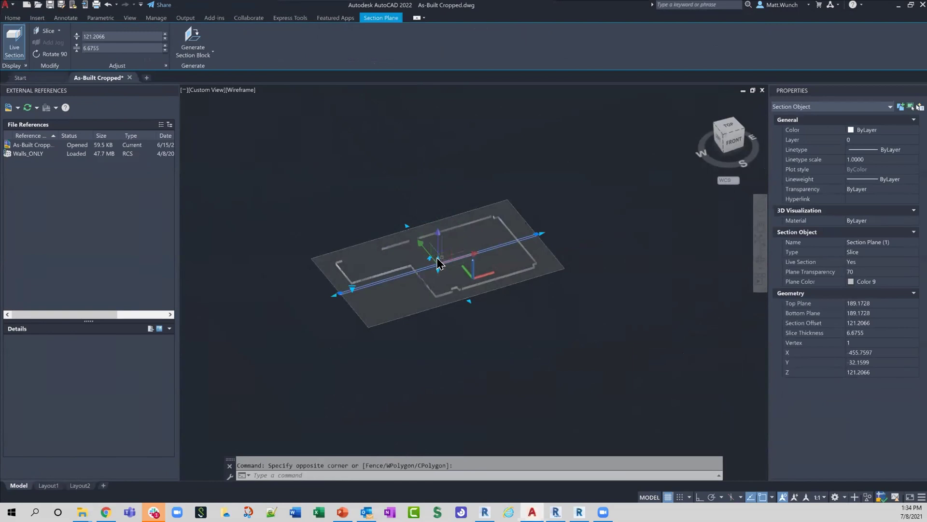
click(438, 258)
click(321, 340)
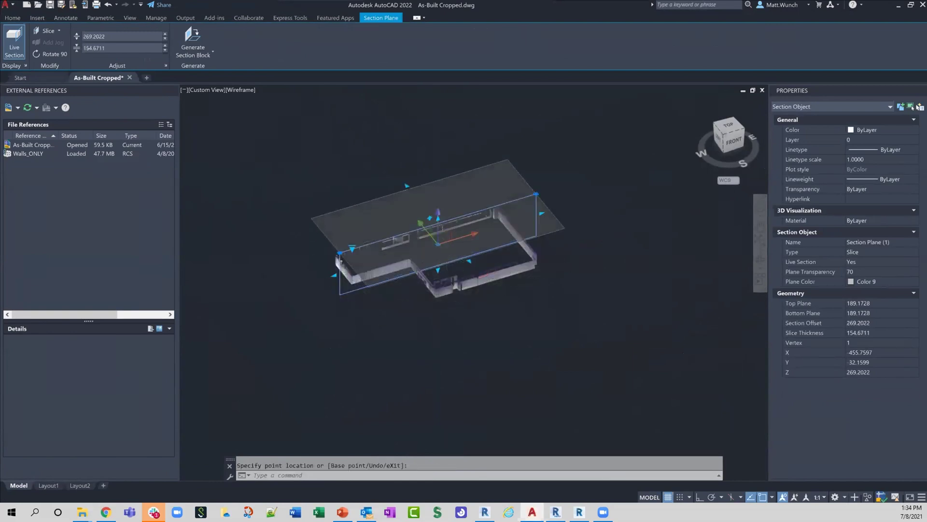
Lower the top of the section slice to a thickness of about 77.31
scroll(449, 244, up, 3)
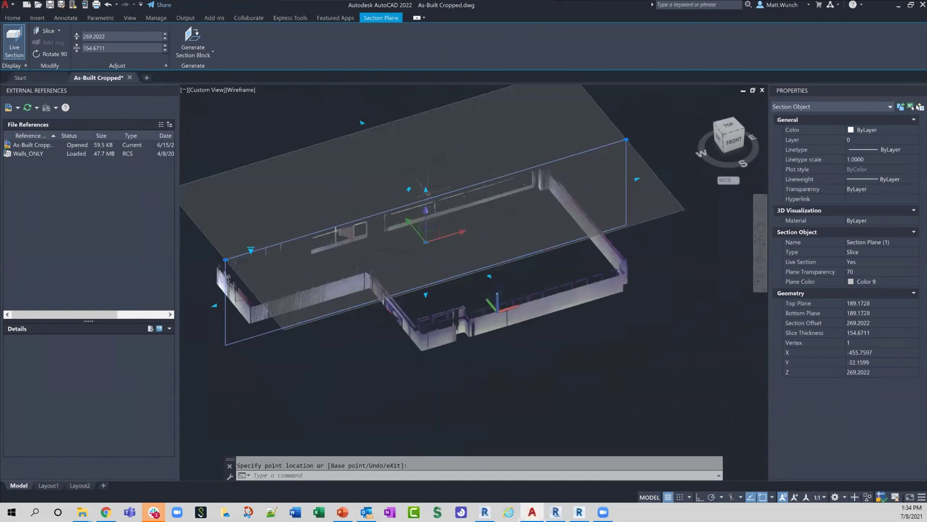
click(426, 190)
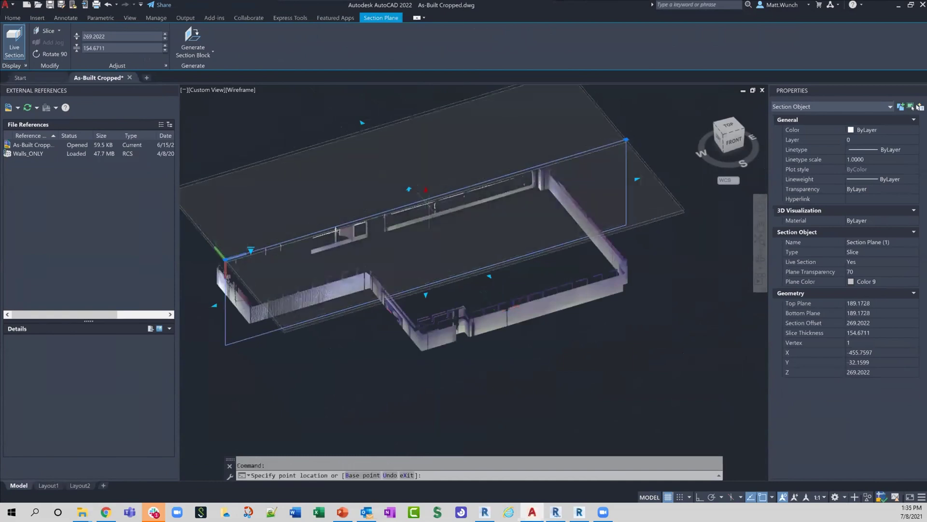
click(429, 244)
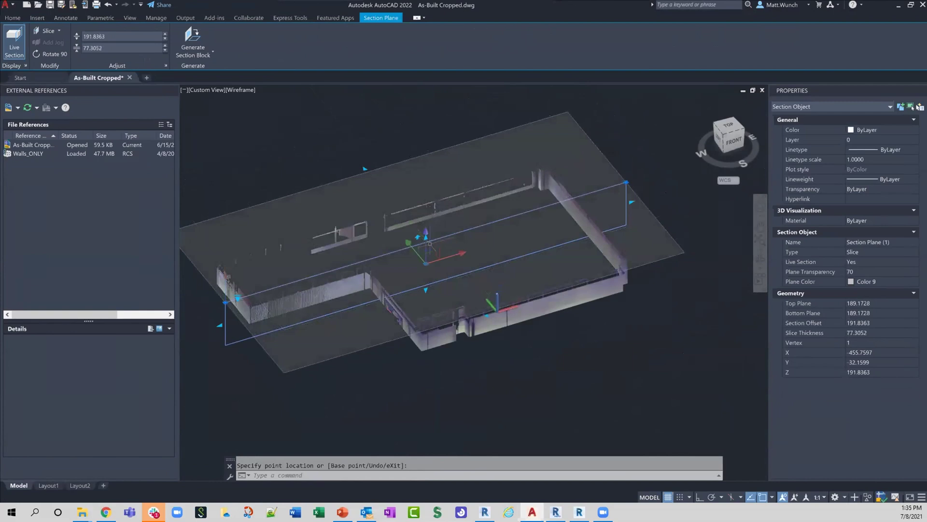
Undo the section slice thickness changes and clear the selection
key(ctrl+z)
key(ctrl+z)
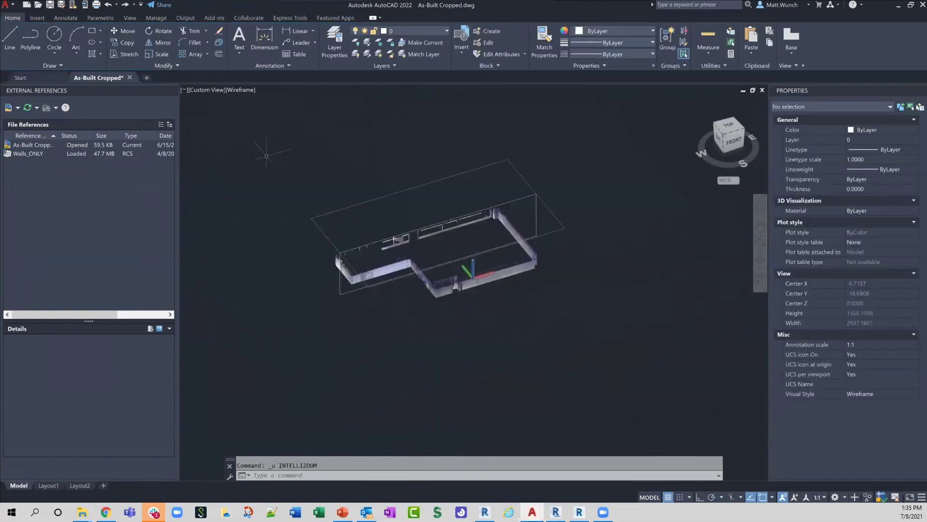
key(ctrl+z)
click(426, 162)
key(Escape)
key(Escape)
Switch the drawing to the top view and select the Walls_ONLY point cloud
shift+middle_drag(428, 162, 448, 179)
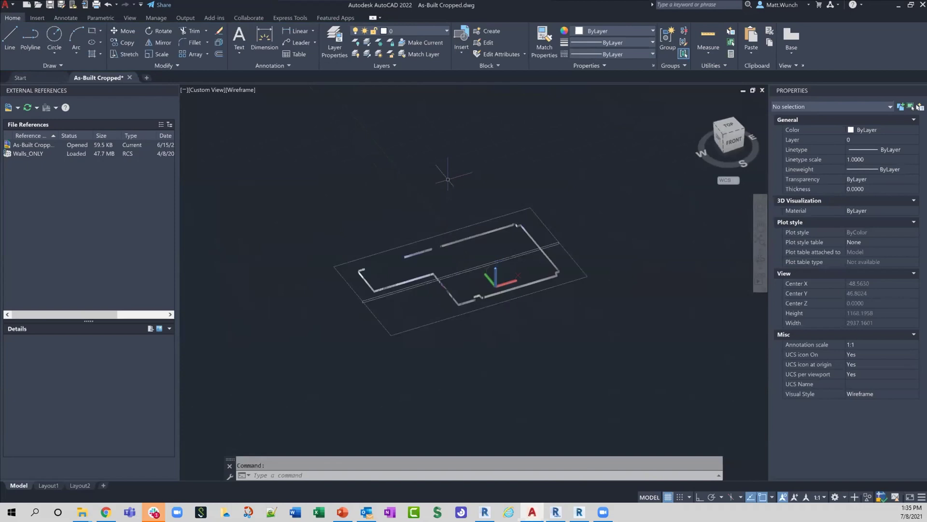
click(728, 128)
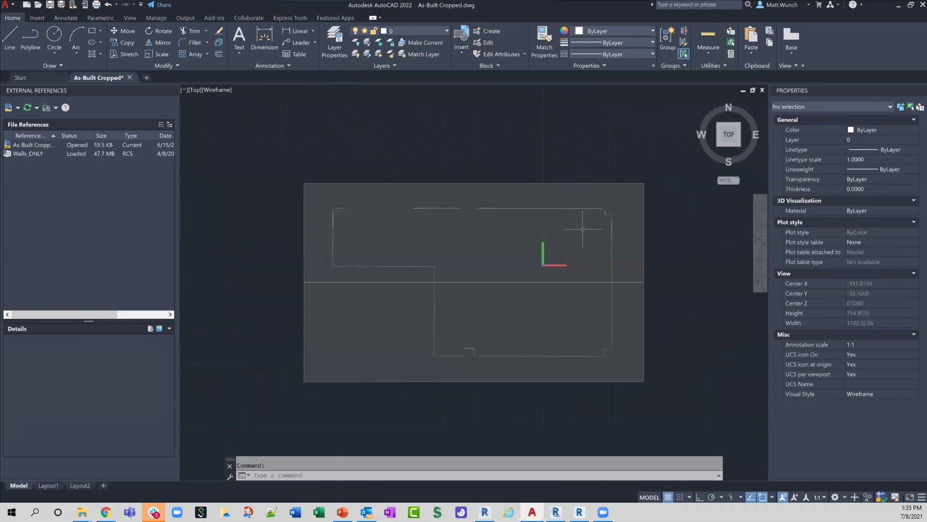
click(407, 194)
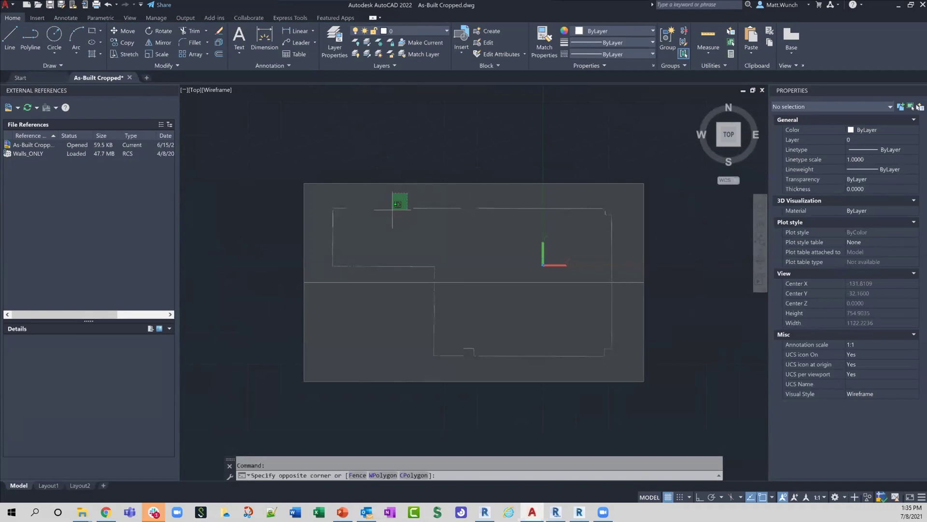
click(340, 204)
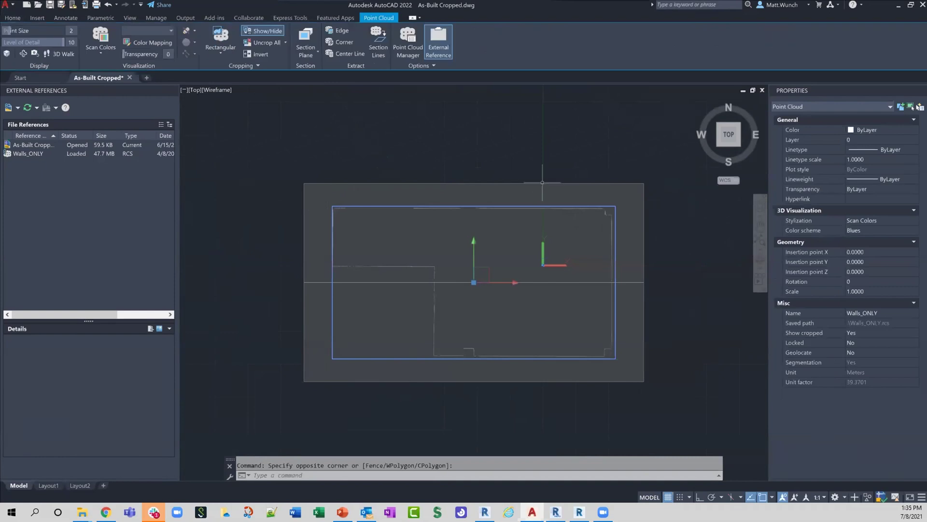
Generate a preview of section lines from the point cloud's entire cross section as green 2D polylines
click(379, 49)
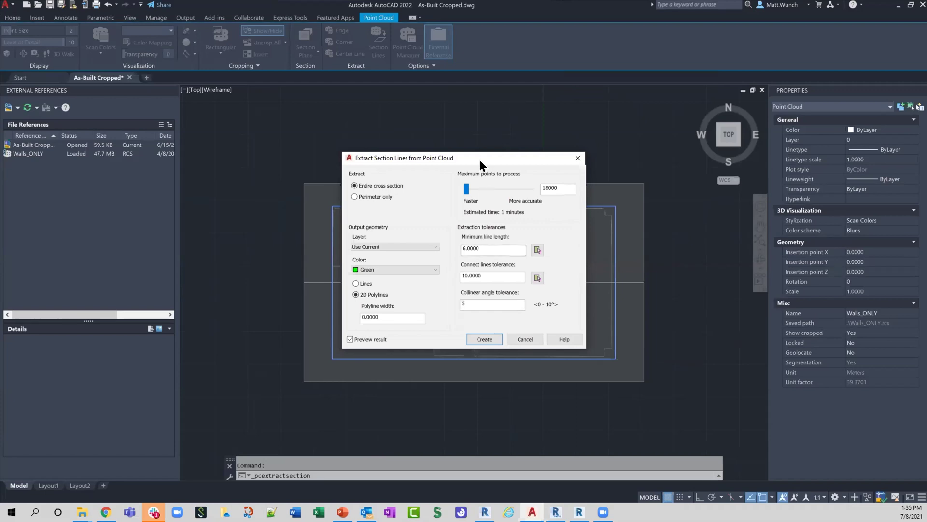
drag(479, 158, 260, 123)
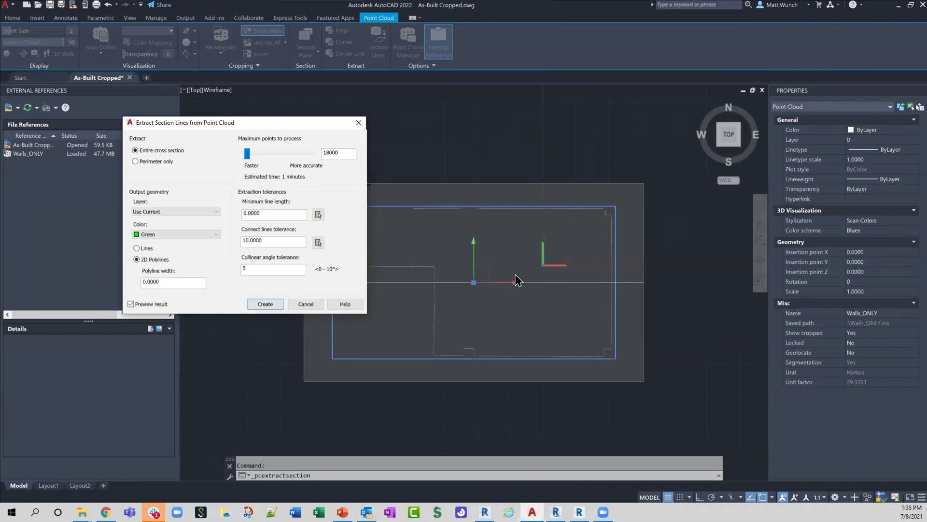
drag(270, 211, 209, 210)
click(264, 303)
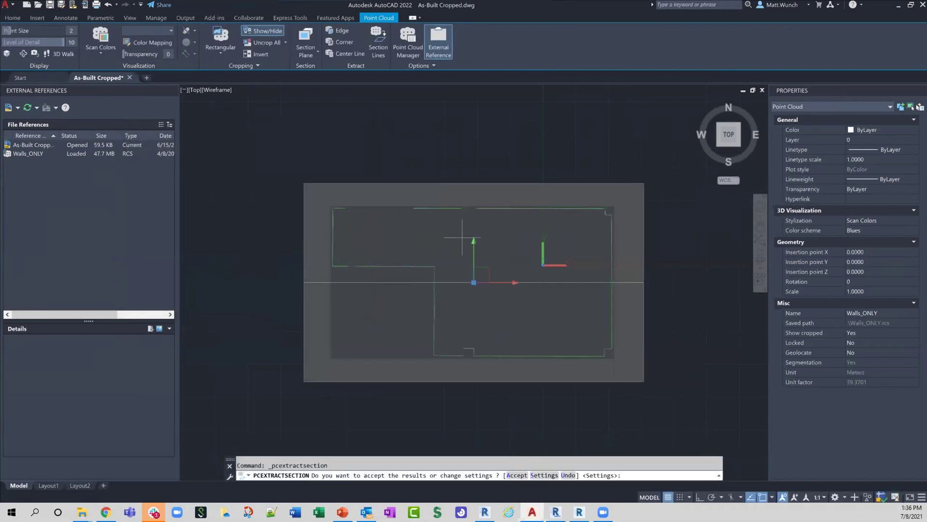
scroll(437, 234, up, 3)
scroll(367, 208, down, 4)
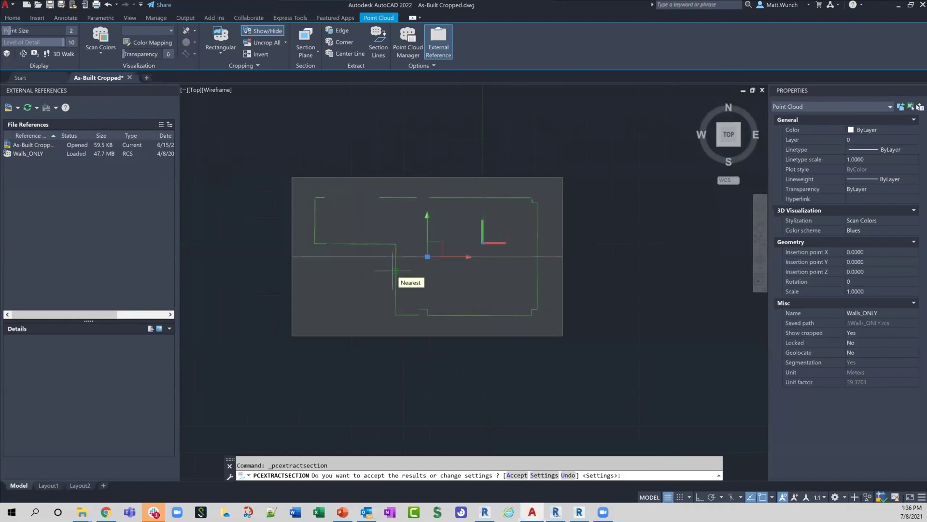
scroll(392, 222, up, 1)
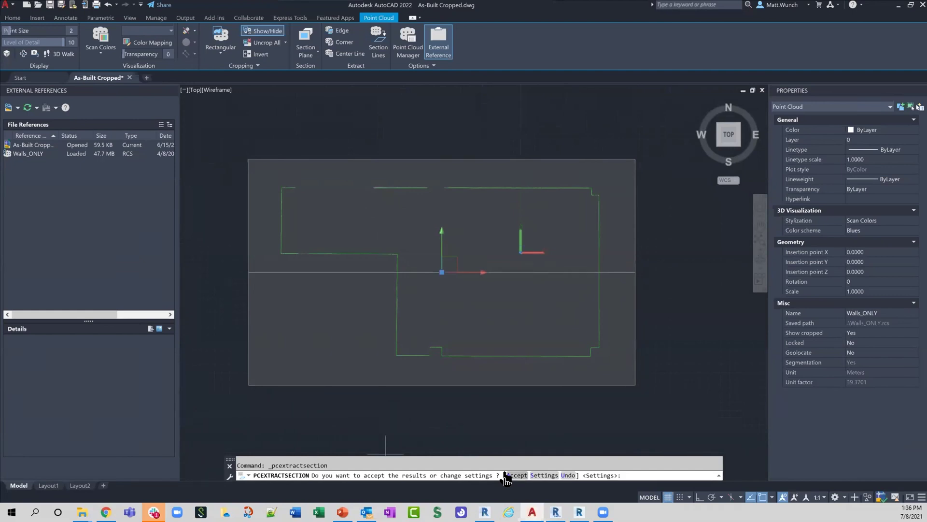
Reopen the extraction settings, set minimum line length and connect lines tolerance to 1, and regenerate the section line preview
click(539, 475)
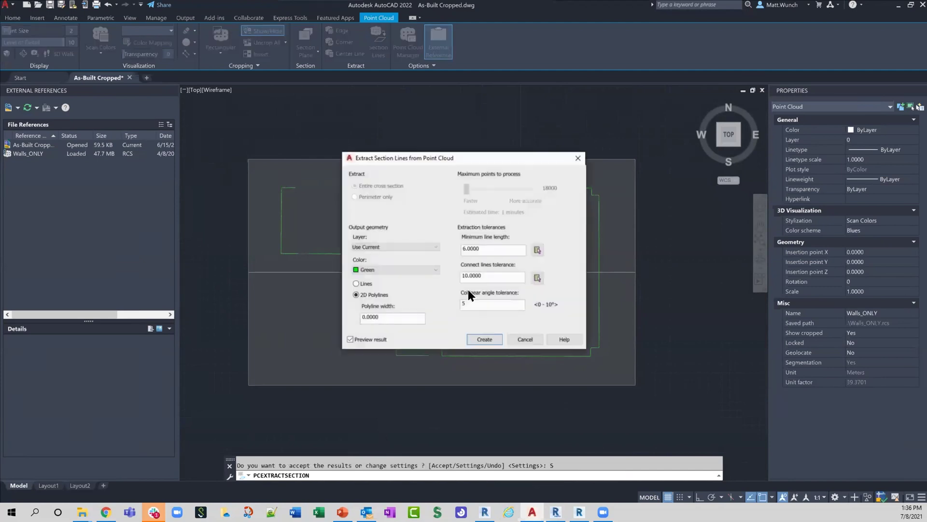
double_click(471, 275)
text(1)
drag(476, 247, 425, 246)
text(1.000)
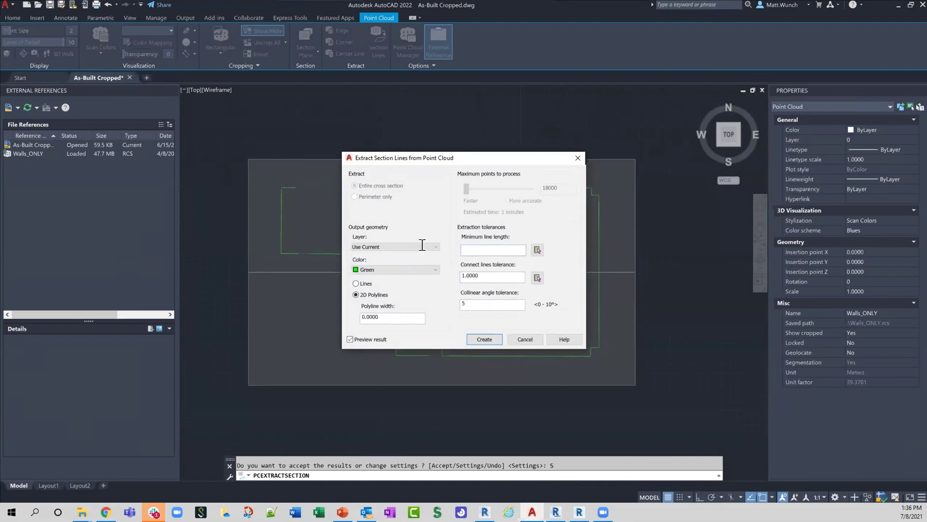
click(481, 337)
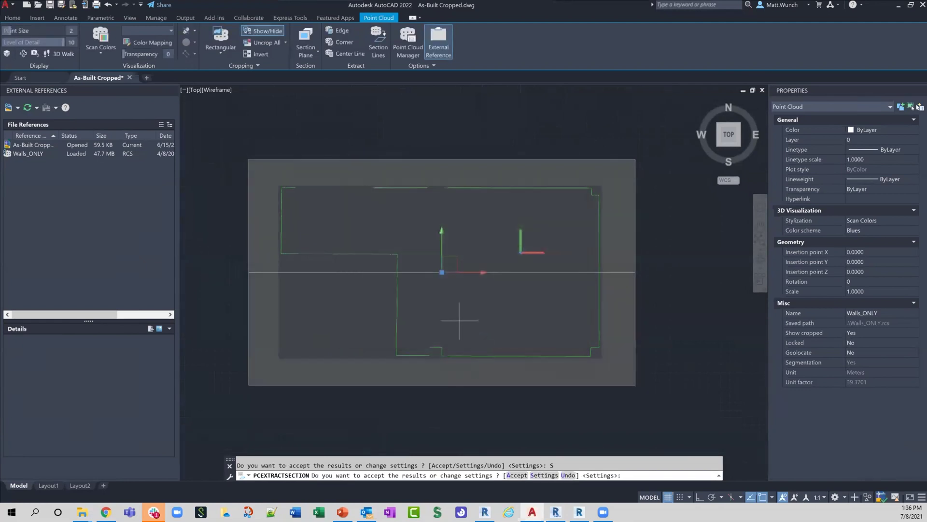
Set minimum line length and connect lines tolerance to 10 in the extraction settings and regenerate the section line preview
click(544, 475)
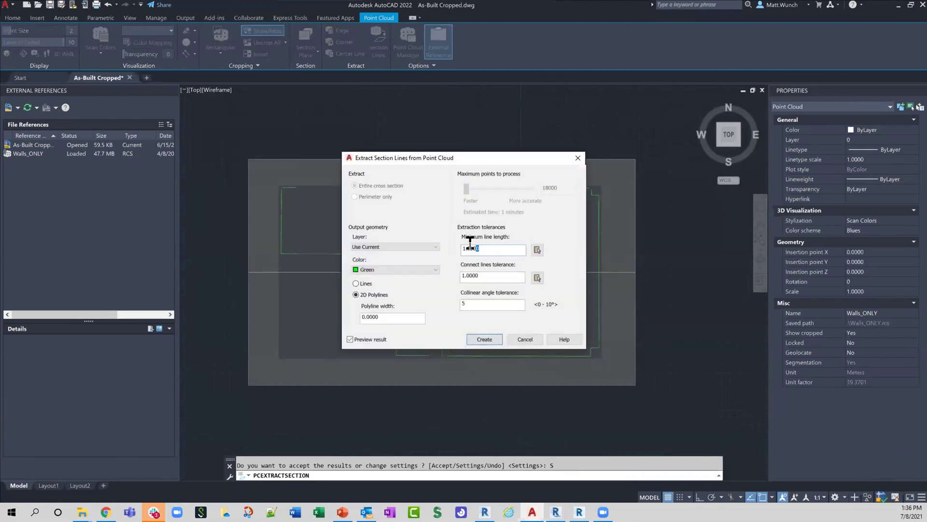
drag(489, 249, 426, 248)
text(10)
drag(478, 271, 427, 276)
text(10)
click(483, 337)
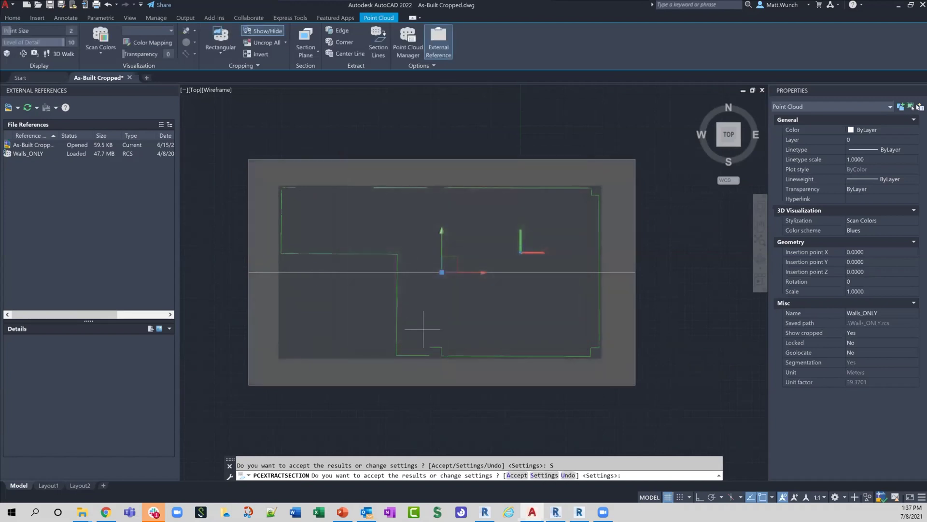
Accept the extracted section lines, clear the point cloud selection and inspect the resulting floor outline
scroll(454, 169, up, 3)
scroll(445, 186, down, 4)
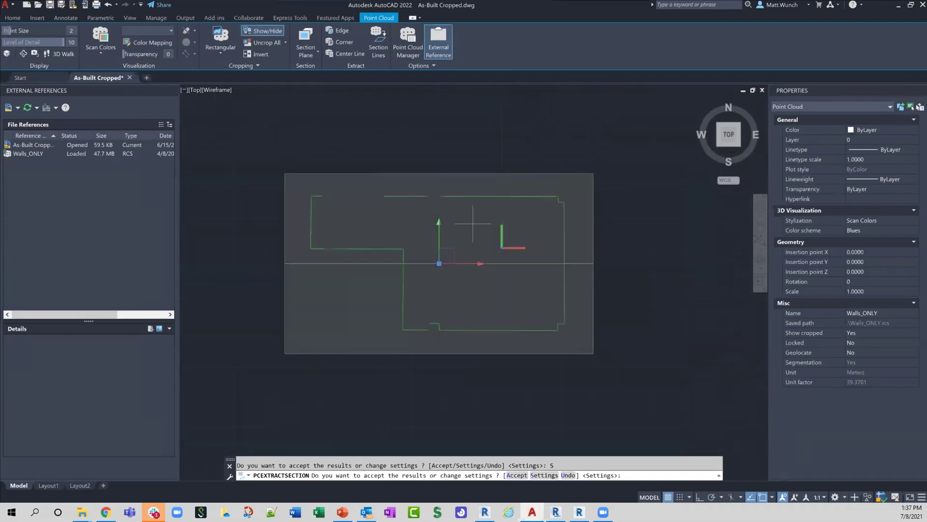
click(516, 475)
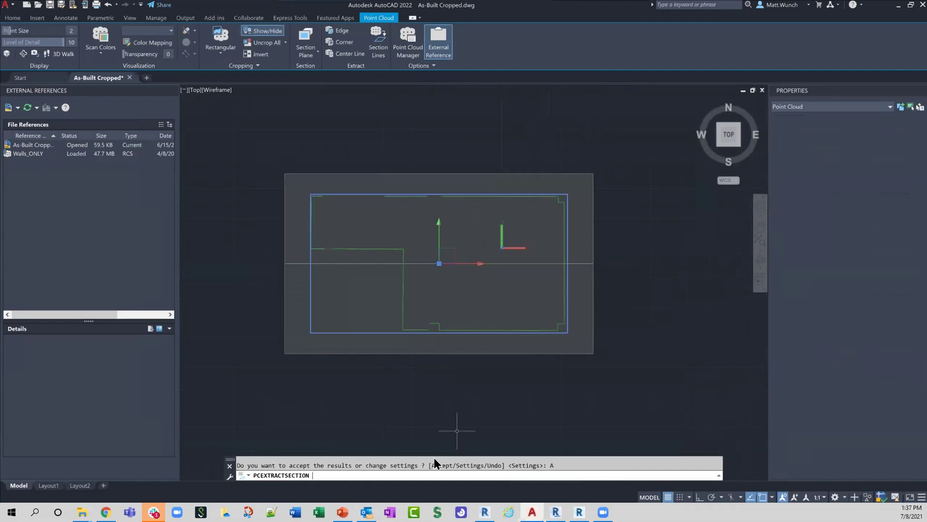
click(333, 154)
key(Escape)
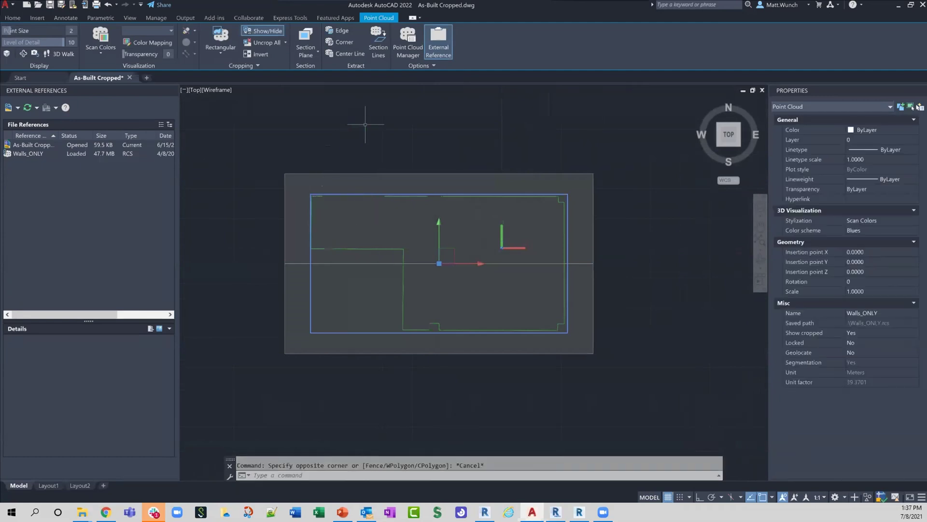
key(Escape)
scroll(383, 186, up, 4)
scroll(394, 192, down, 5)
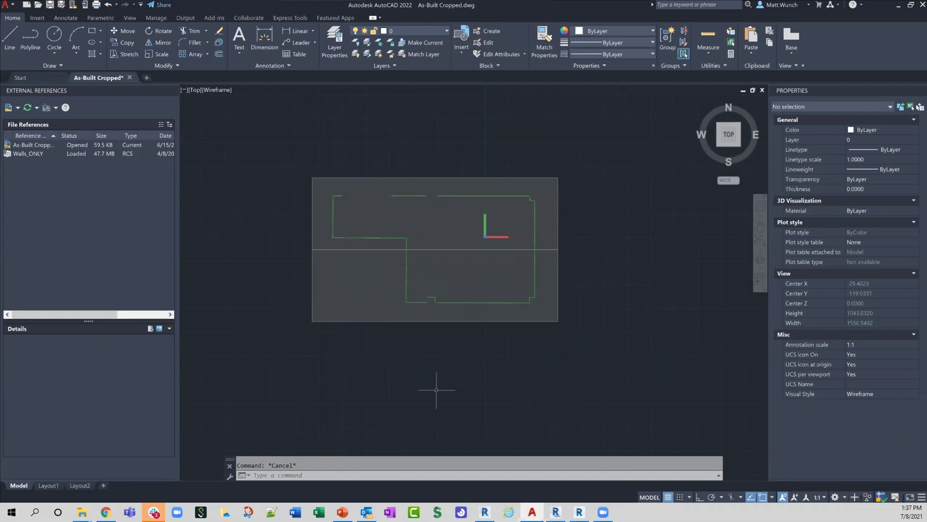
Switch to Revit's Plant_Dataset project and examine the whole plant point cloud in the 3D view
click(485, 512)
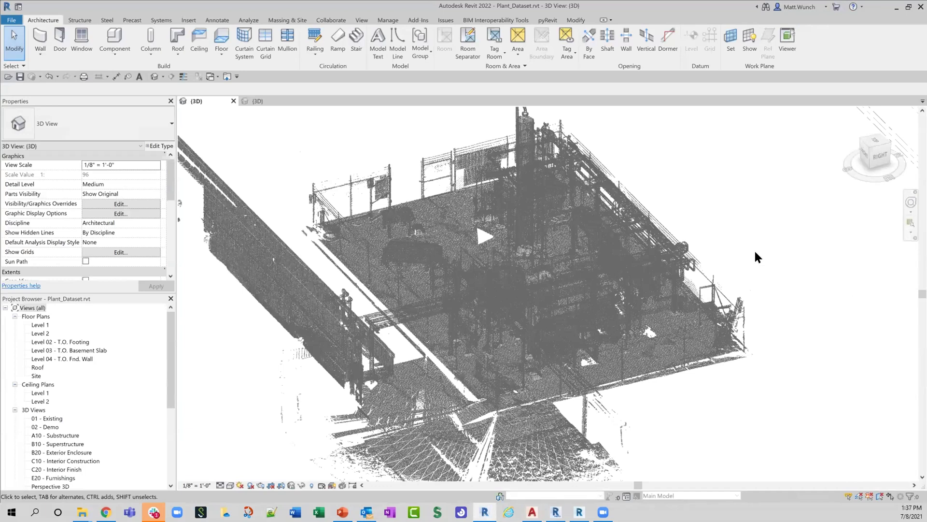
shift+middle_drag(606, 289, 701, 335)
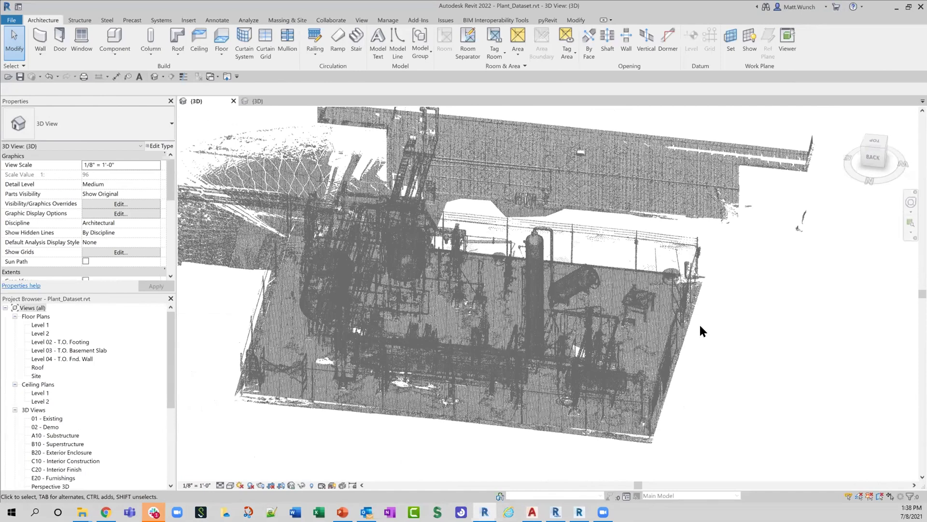
scroll(715, 326, down, 3)
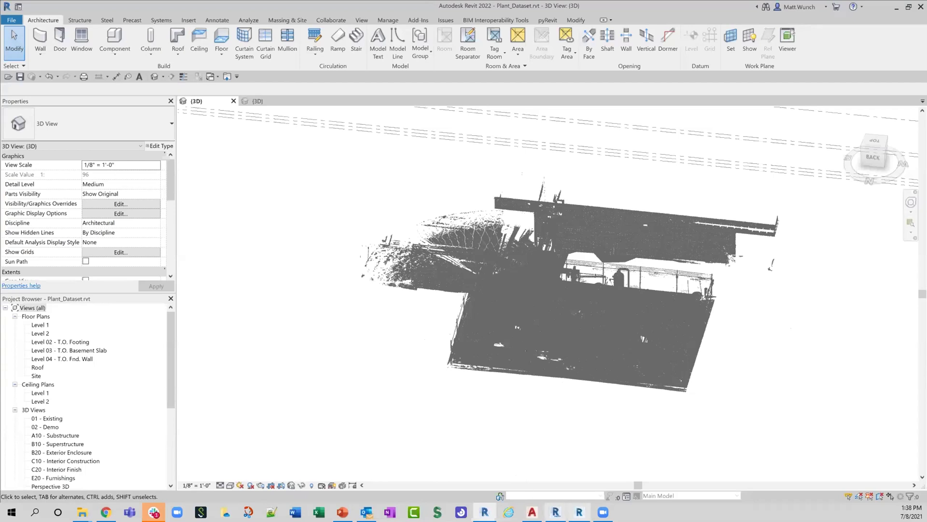
Switch to ReCap Pro and look around the PlantSite RealView towards the ladder and the EX 330 vessel
click(579, 512)
drag(544, 206, 328, 257)
drag(497, 242, 356, 318)
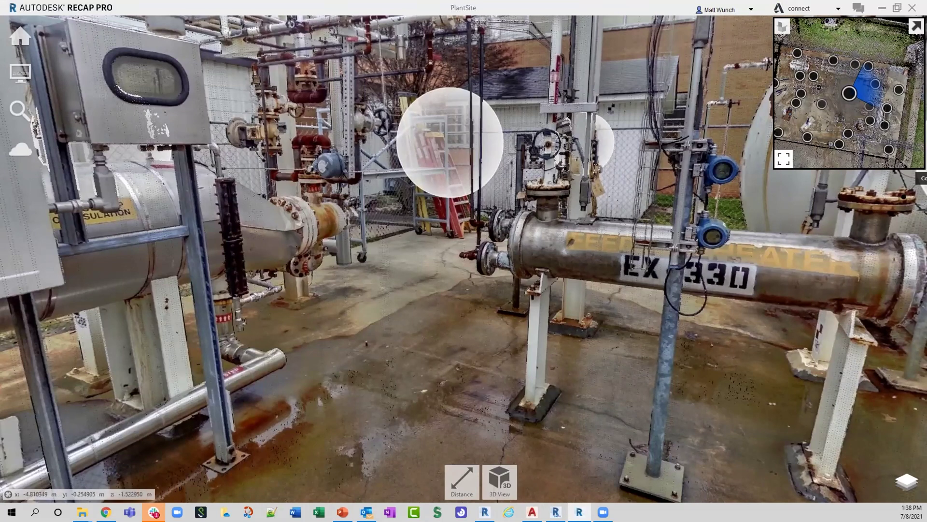
Return to Revit and show the scan locations of Plant_Dataset_EDITS.rcs in the 3D view's point cloud visibility overrides
click(556, 512)
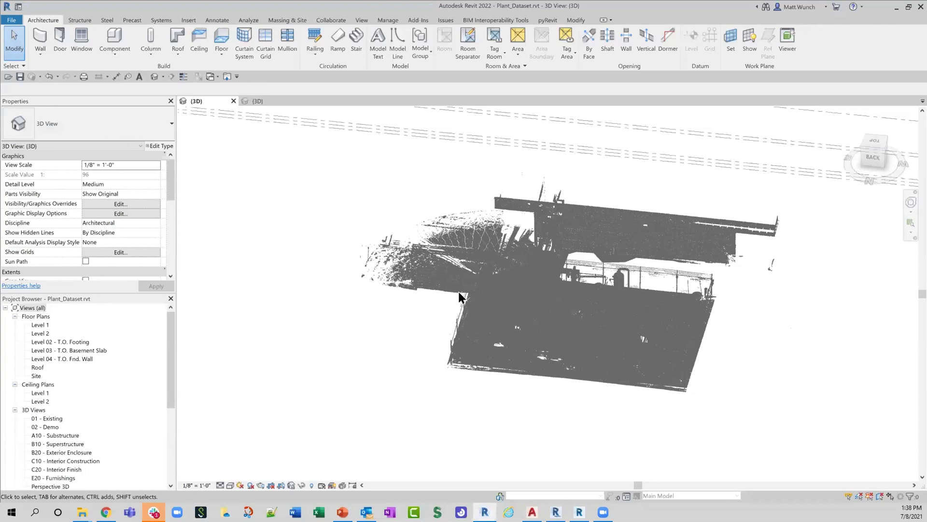
key(v)
key(v)
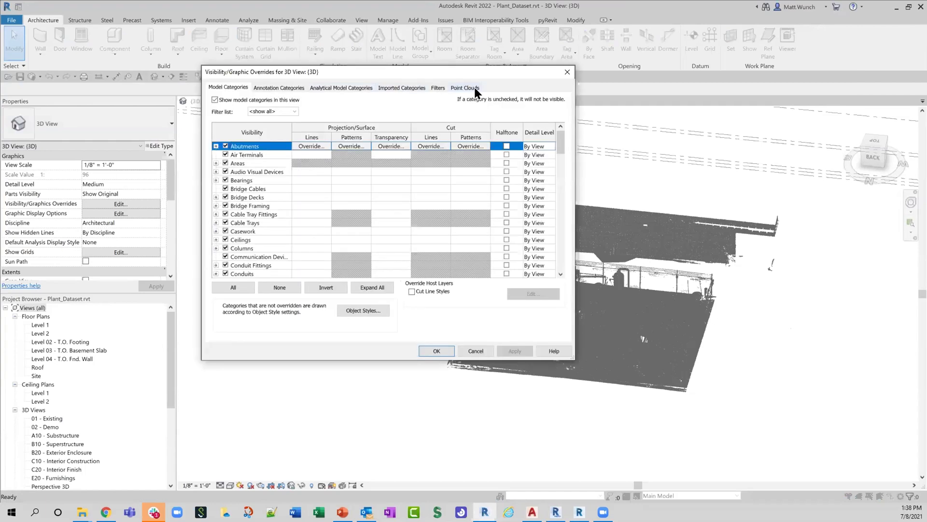
click(470, 87)
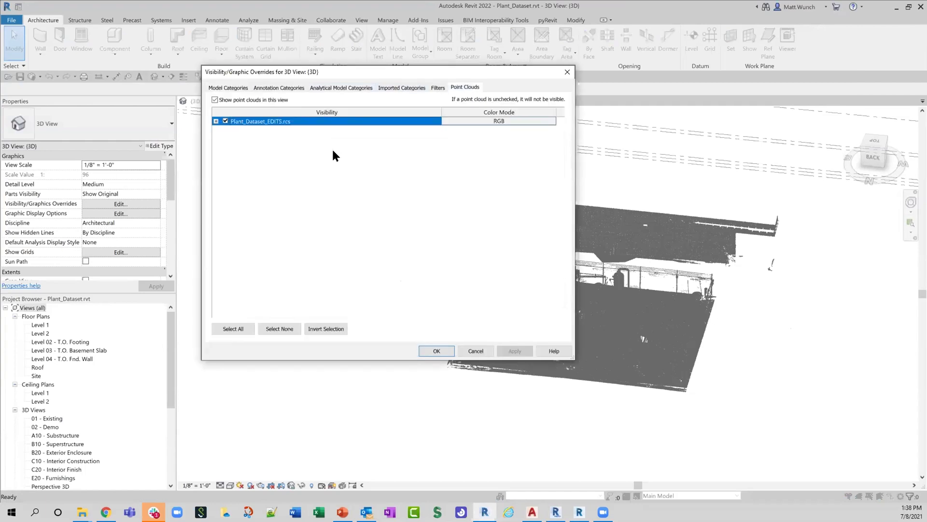
click(214, 121)
click(226, 129)
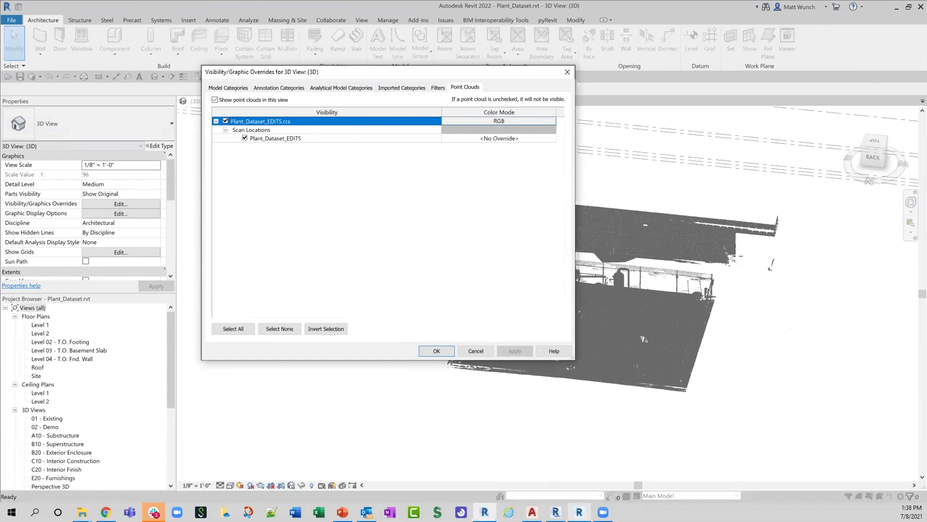
Check the PlantSite RealView in ReCap Pro, return to Revit, and cancel the visibility overrides and the save reminder
mouse_move(580, 512)
click(592, 458)
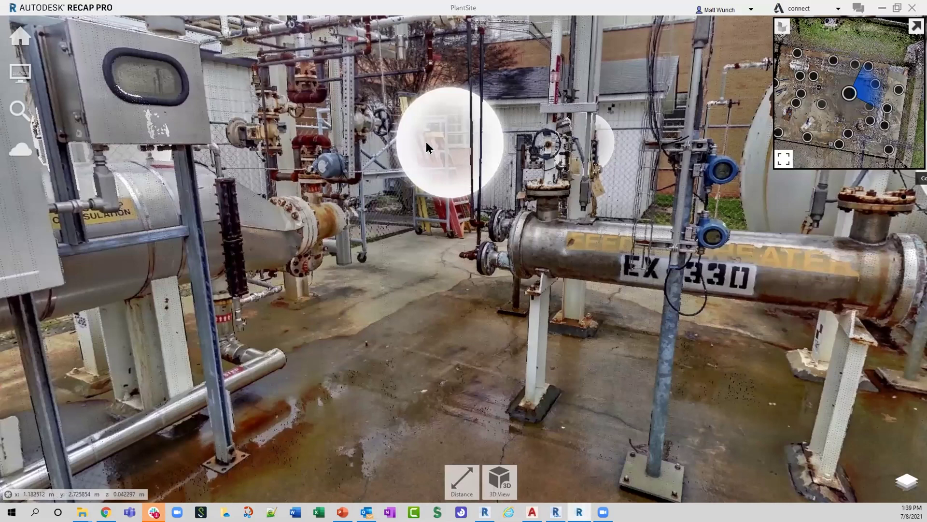
mouse_move(426, 141)
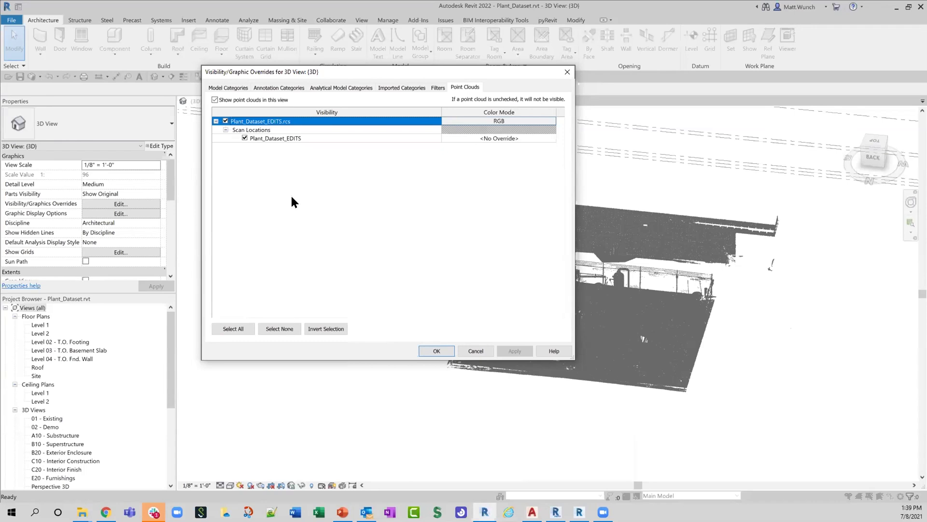
click(474, 351)
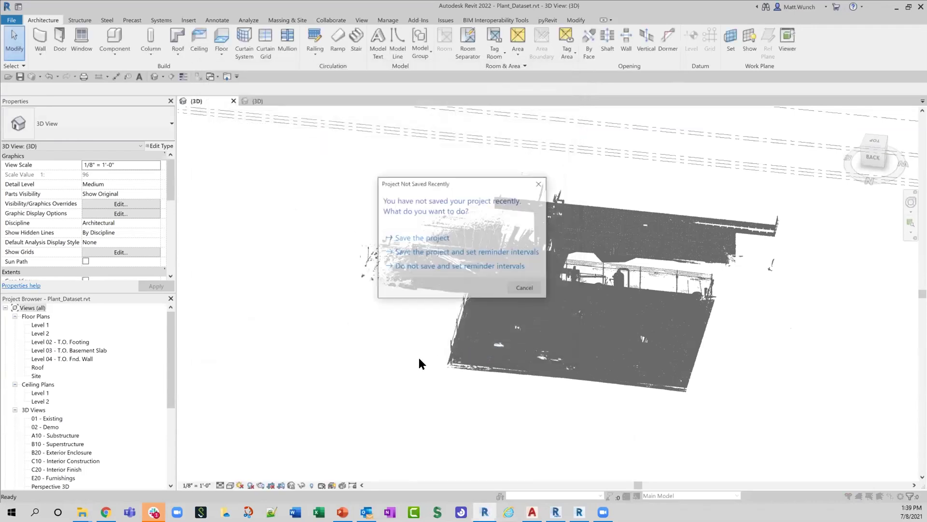
click(523, 287)
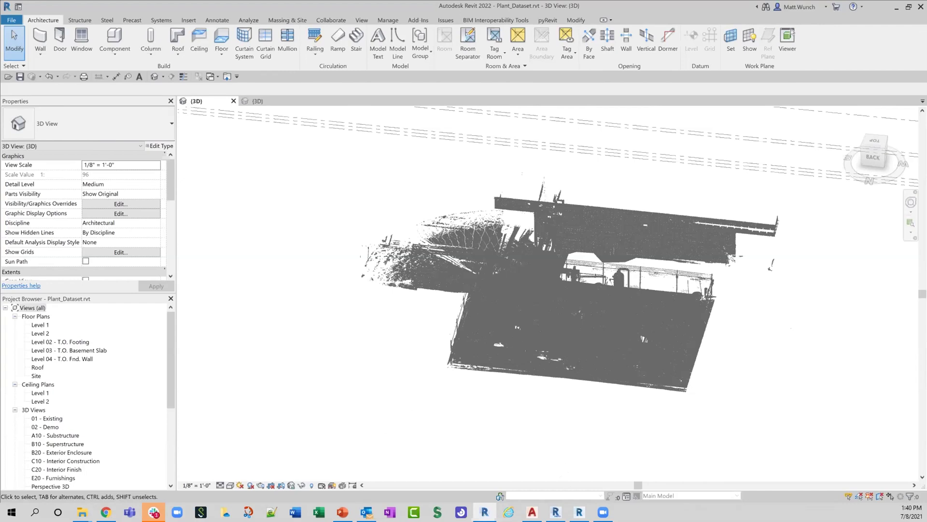
Switch to ReCap Pro, return PlantSite from RealView to the full 3D point cloud, and display the project navigator
mouse_move(555, 511)
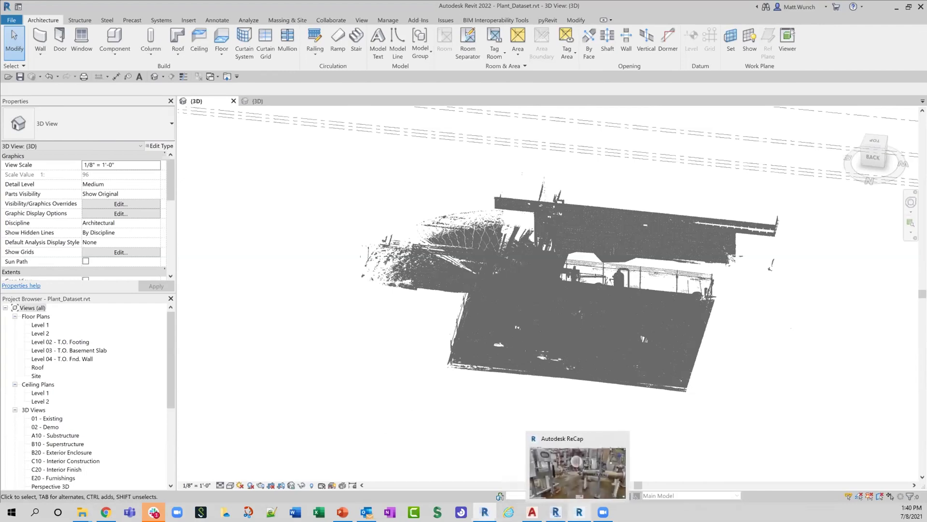
click(579, 511)
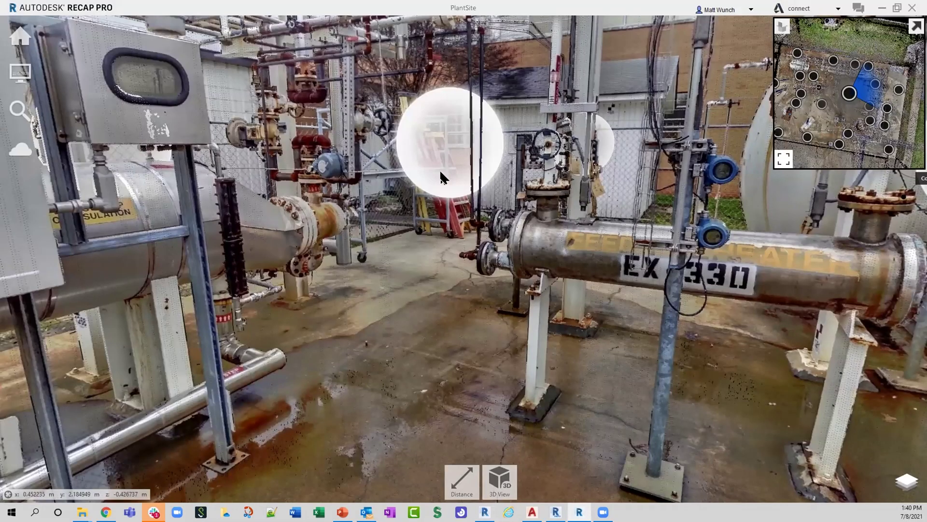
mouse_move(440, 173)
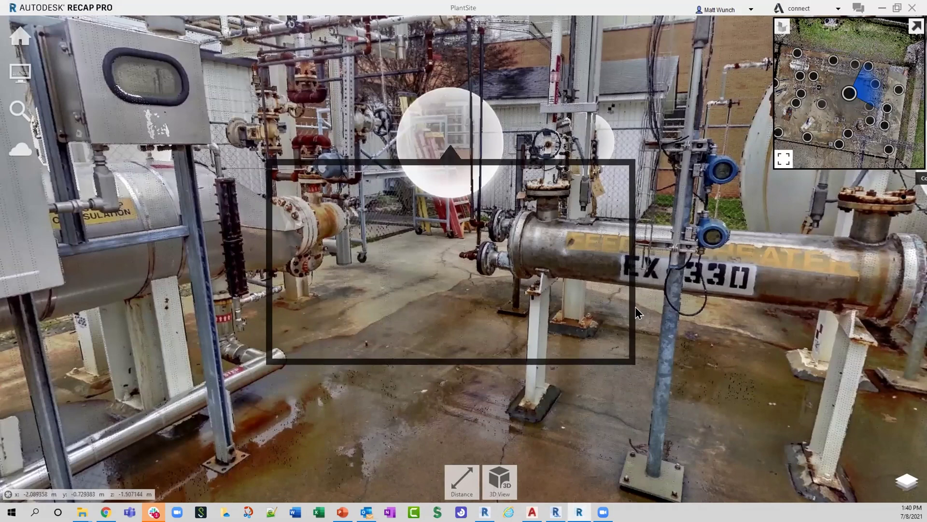
click(499, 479)
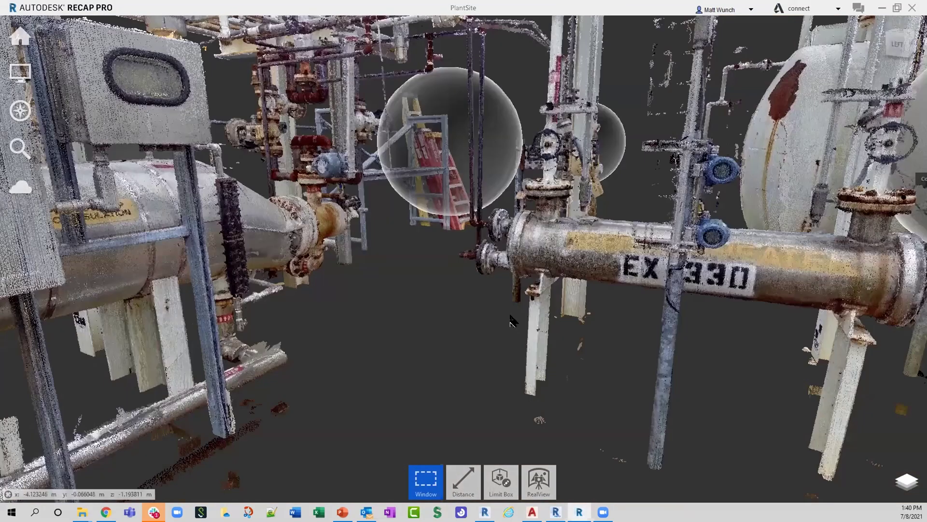
drag(510, 318, 466, 357)
scroll(466, 357, down, 8)
mouse_move(907, 482)
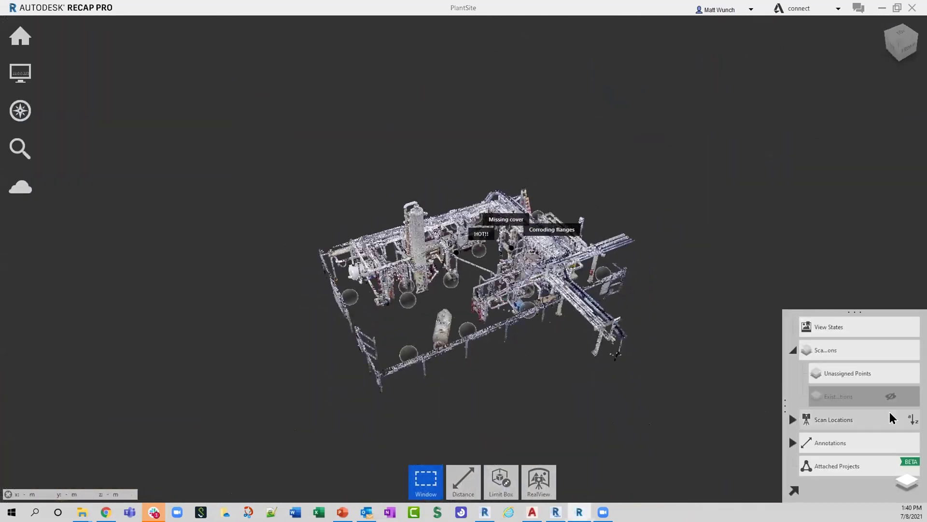
Make the hidden scan region under Scan Regions visible in the PlantSite point cloud
click(891, 396)
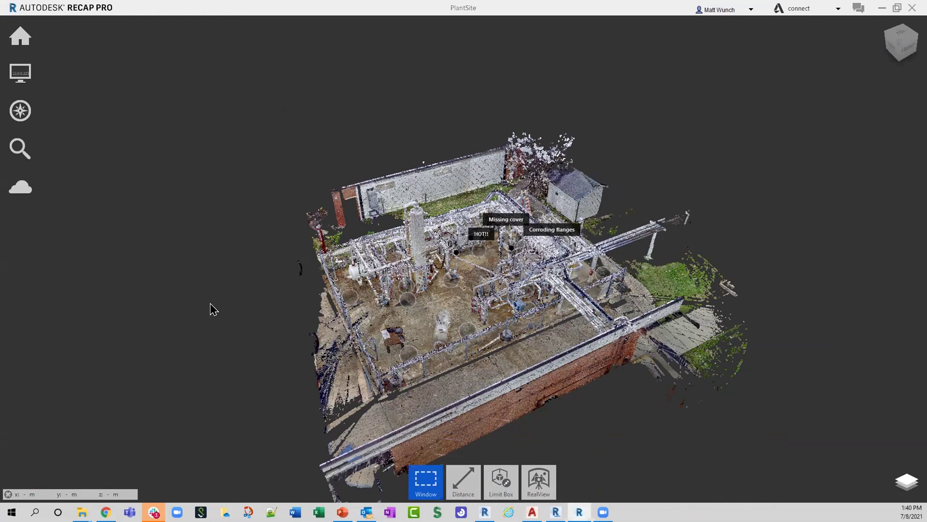
middle_drag(188, 268, 167, 255)
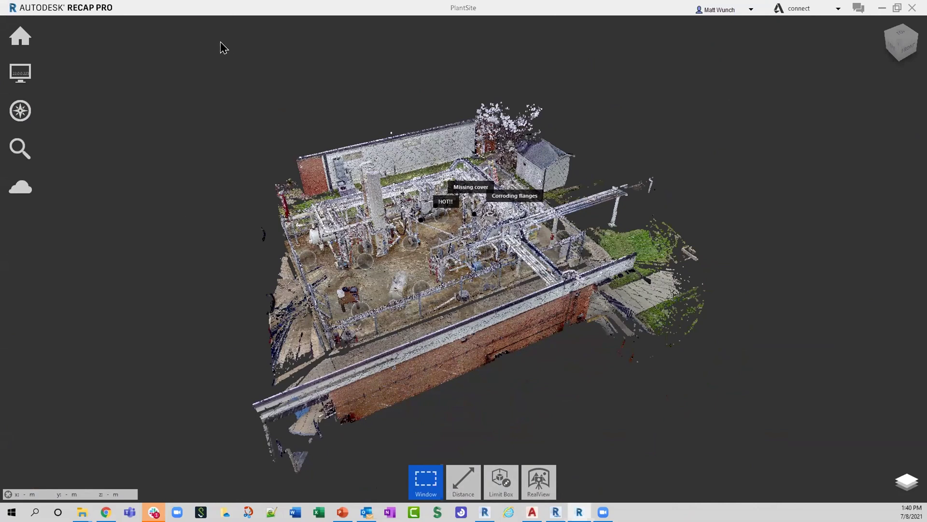
Start exporting the PlantSite project to the Pool folder as a Unified RCS file named test.rcs
mouse_move(20, 39)
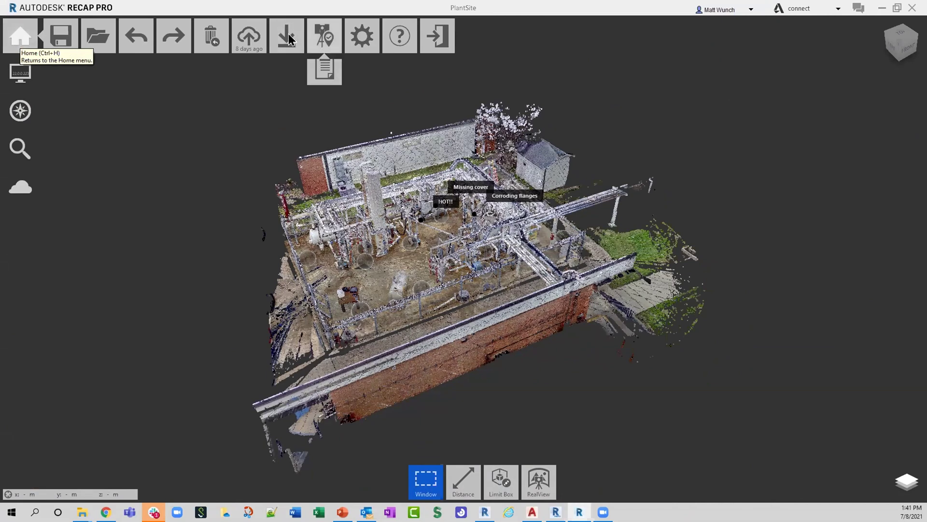
mouse_move(286, 36)
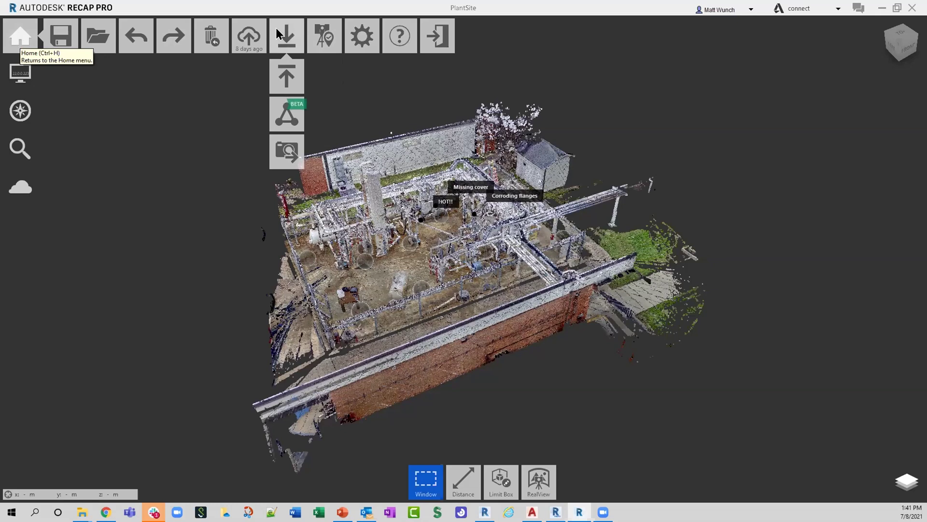
click(282, 68)
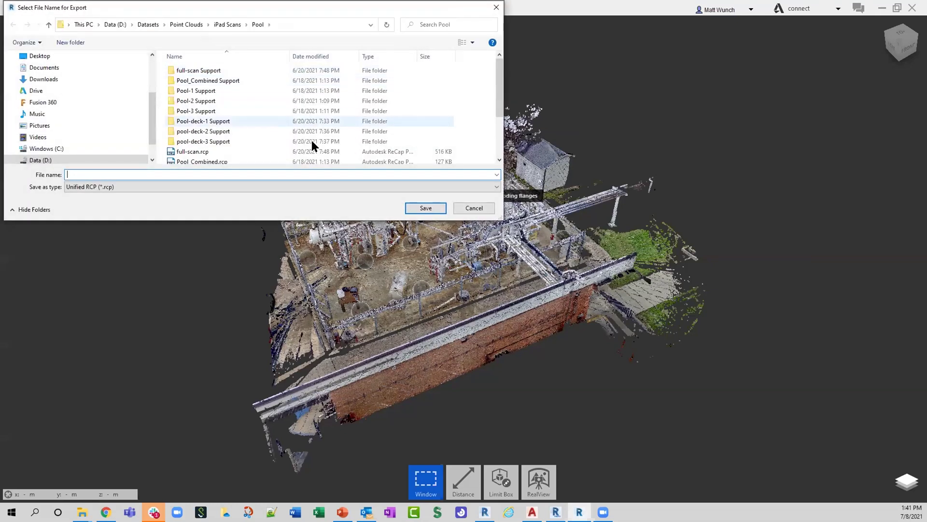
drag(242, 10, 329, 122)
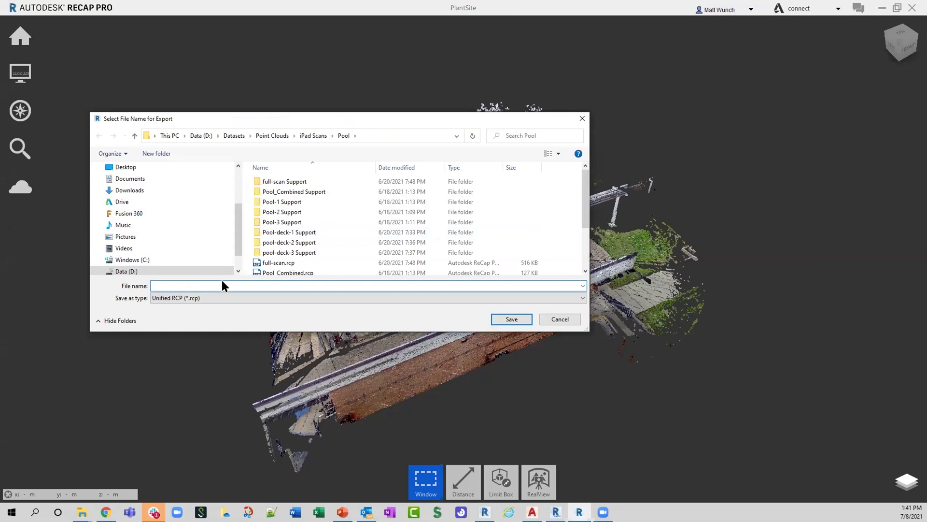
text(test)
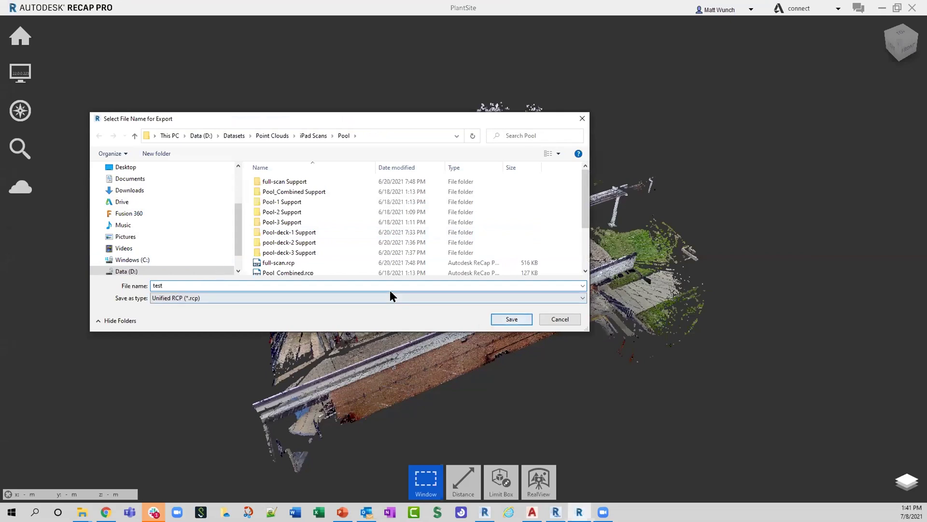
click(353, 298)
click(322, 314)
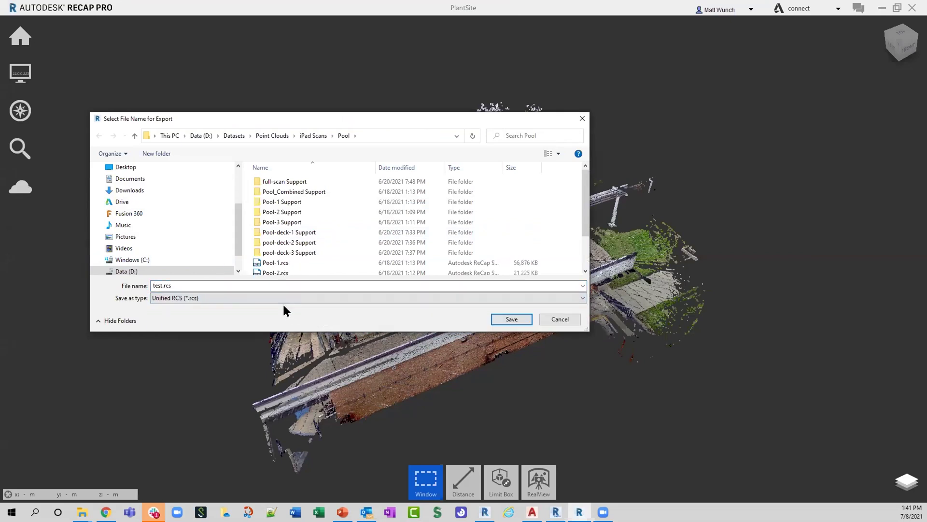
click(511, 319)
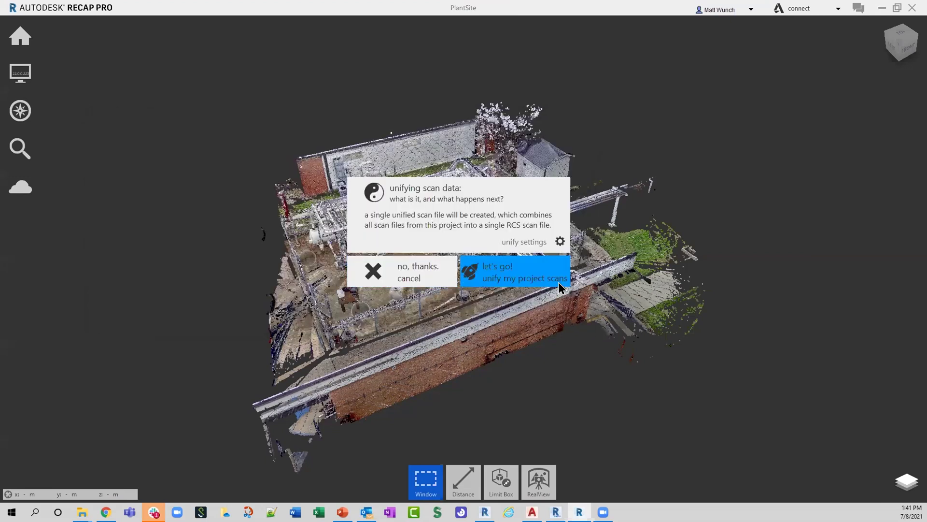
Try unifying the project scans with a refine grid spacing of 25 mm, and cancel the running export
click(560, 242)
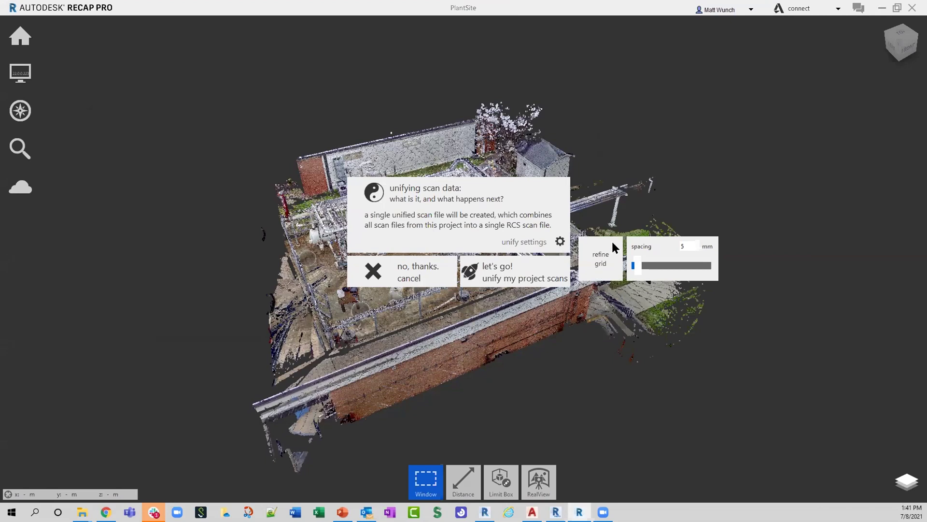
text(2)
click(761, 191)
click(500, 267)
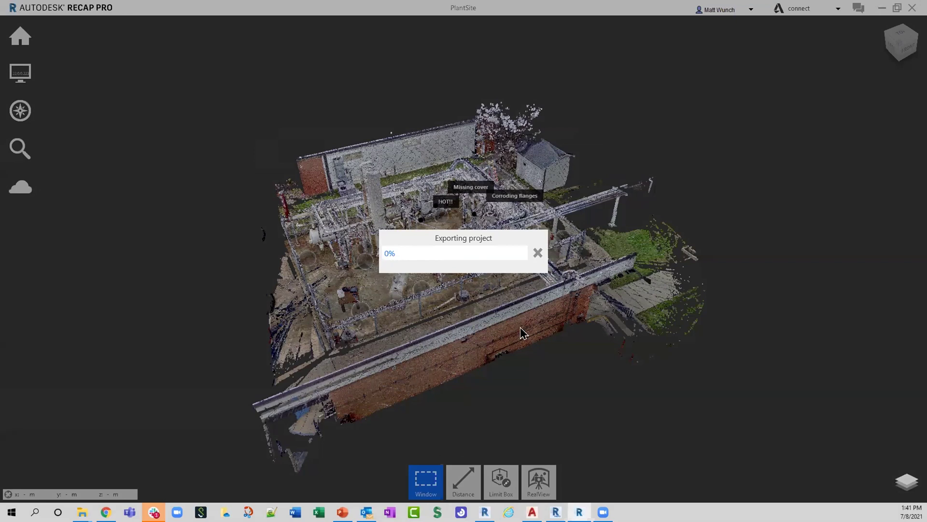
click(537, 252)
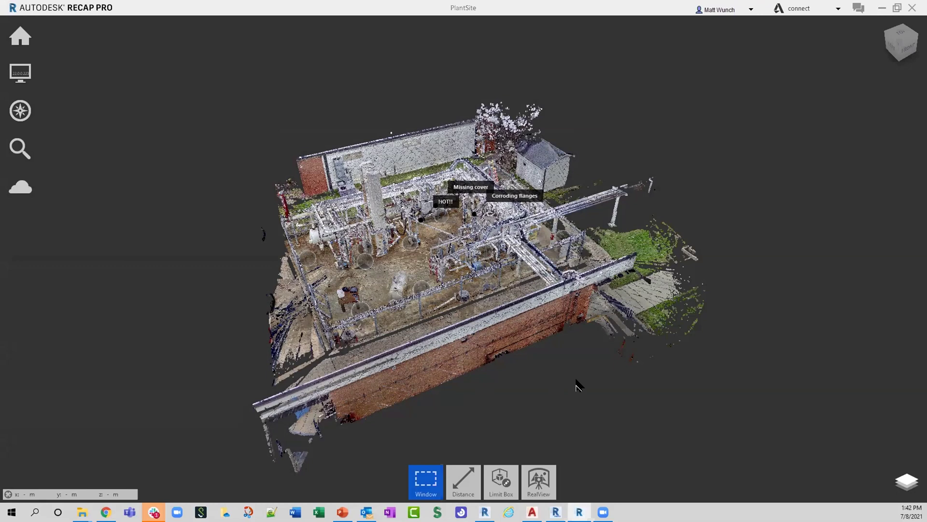
Restart the PlantSite export as the Unified RCS file test.rcs and display the unify settings
mouse_move(24, 37)
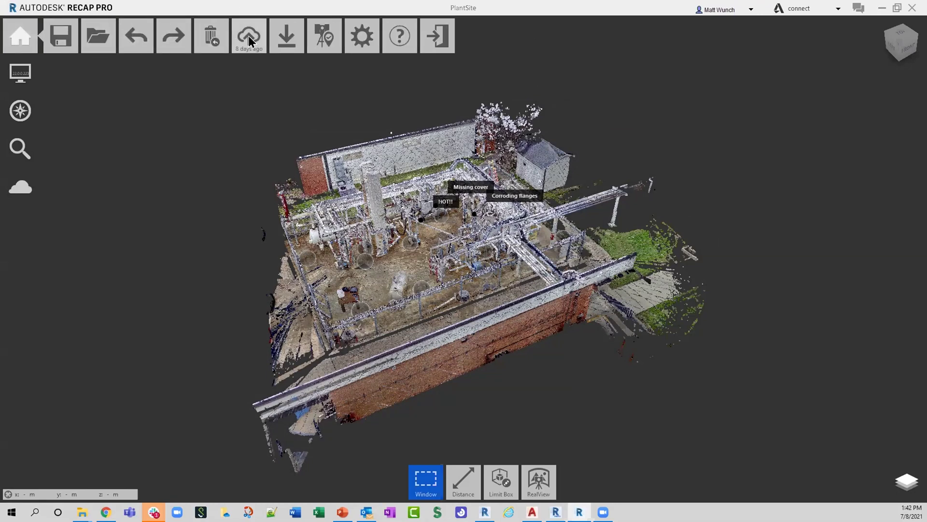
mouse_move(286, 37)
click(286, 87)
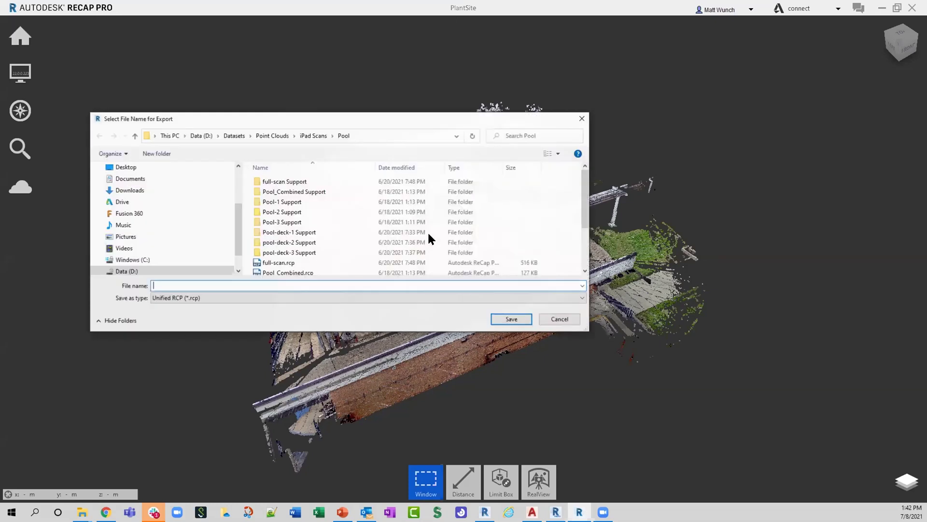
text(test)
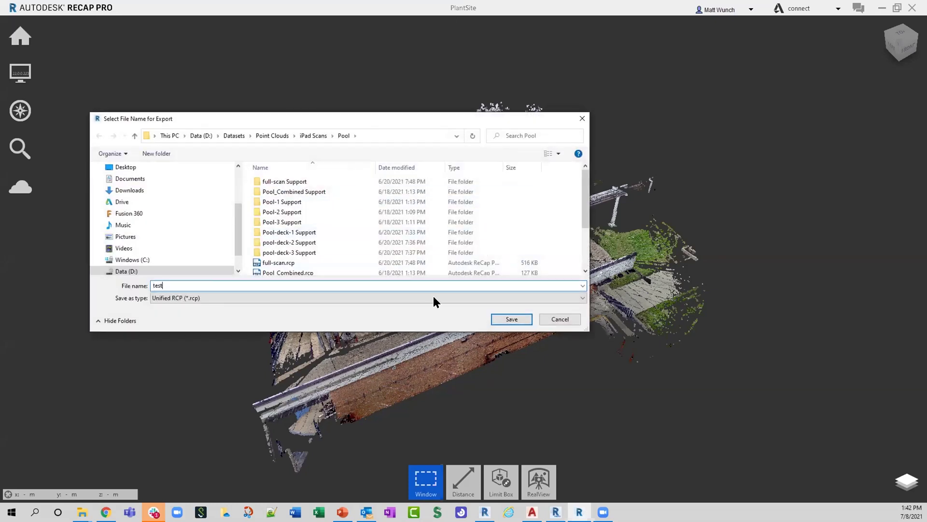
click(279, 297)
click(345, 314)
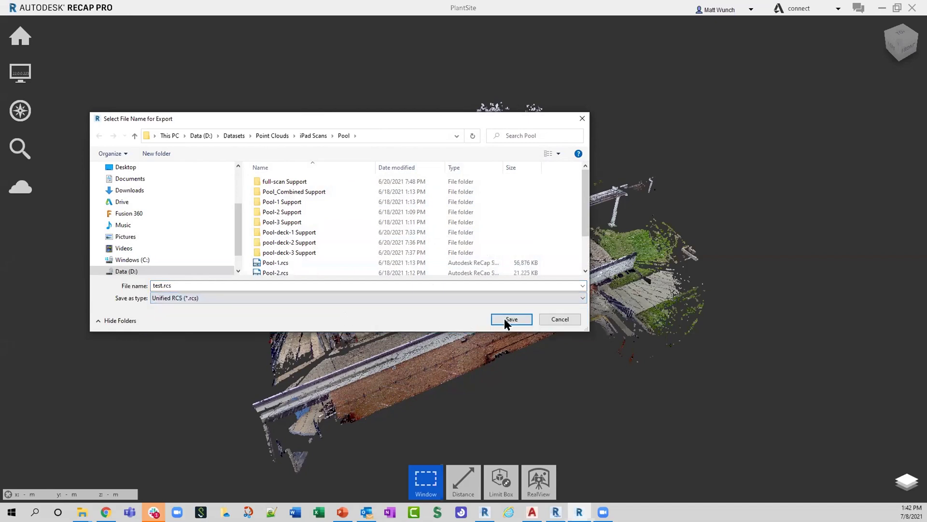
click(504, 318)
click(559, 242)
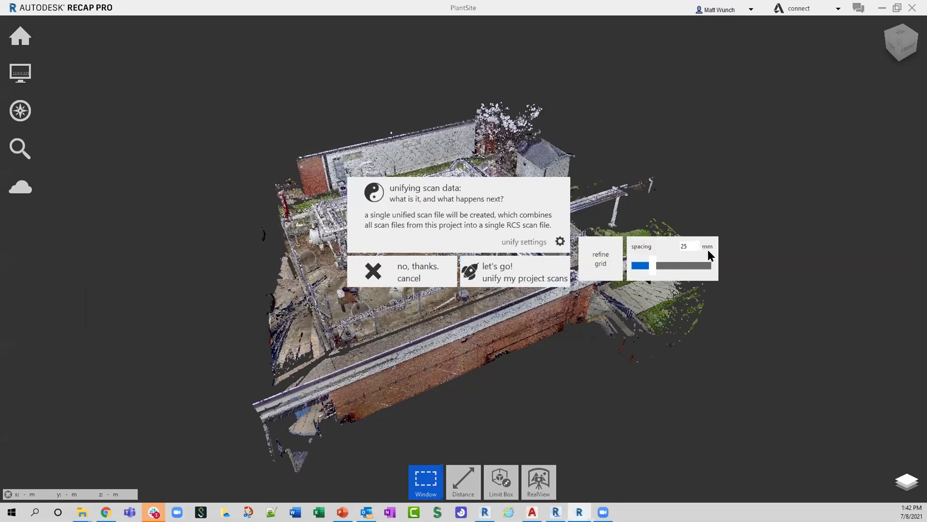
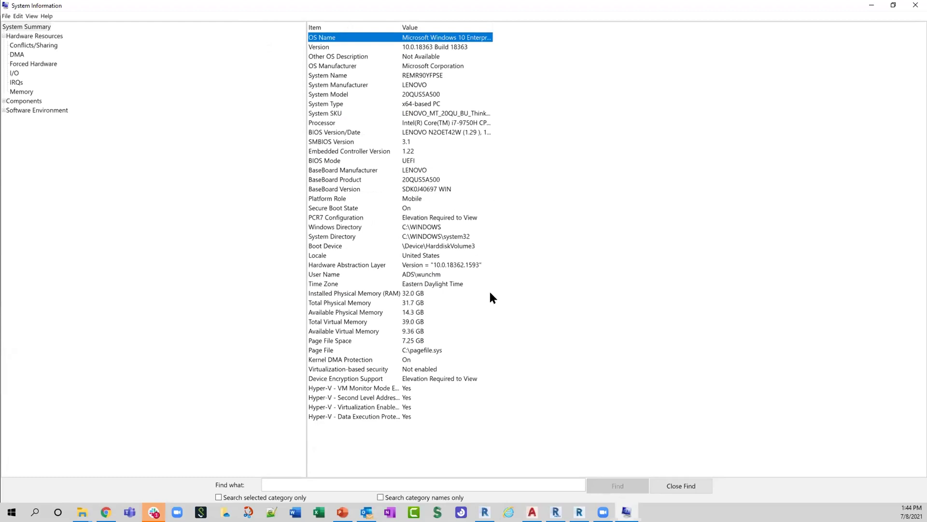
Check the installed physical memory entry and the Components category in System Information
click(397, 294)
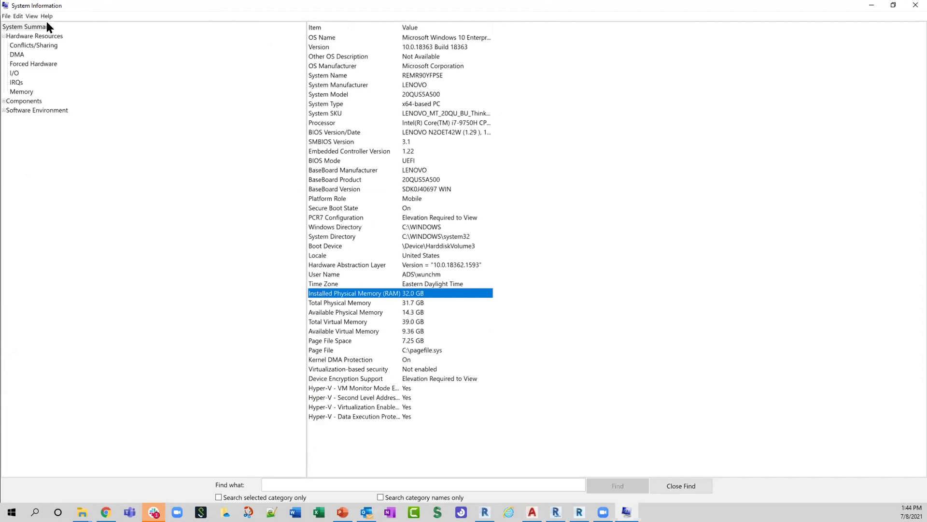
click(3, 101)
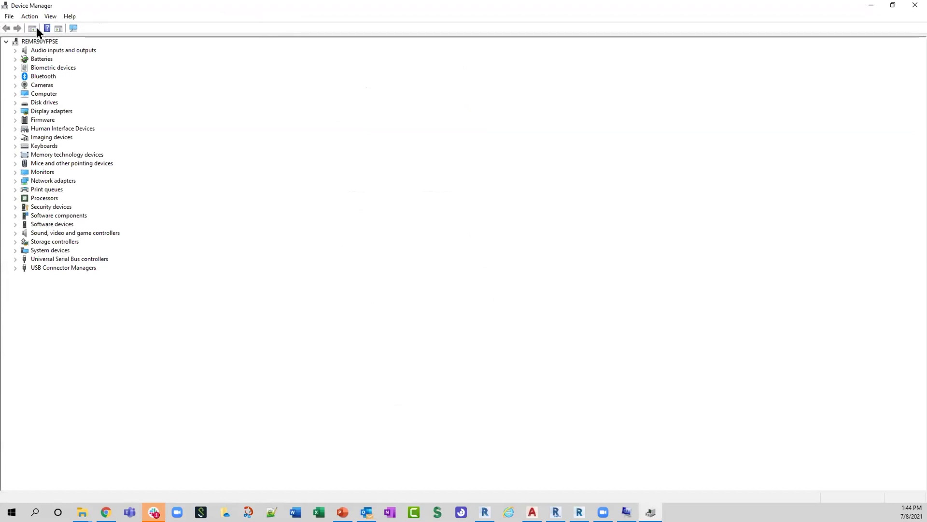
Switch to Device Manager and examine the details and driver information of the NVIDIA Quadro T2000 display adapter
click(16, 112)
click(89, 129)
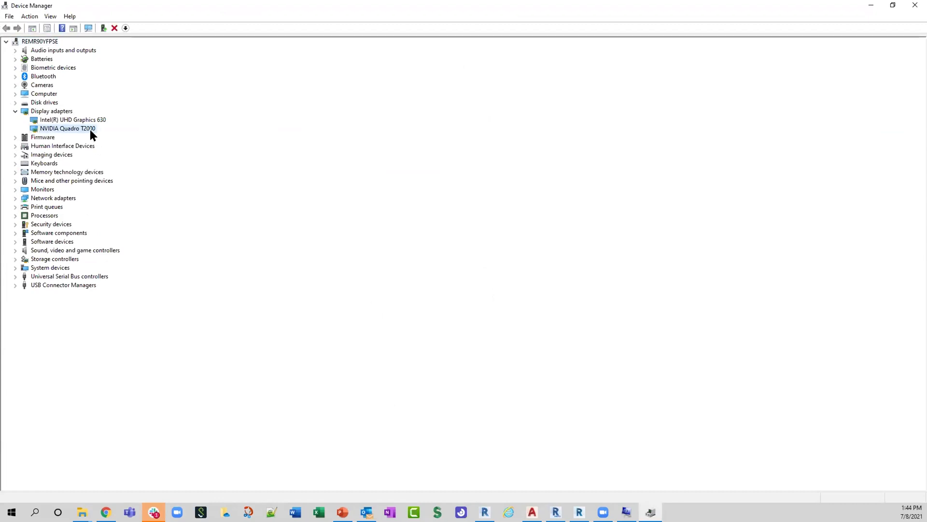
right_click(82, 128)
click(120, 183)
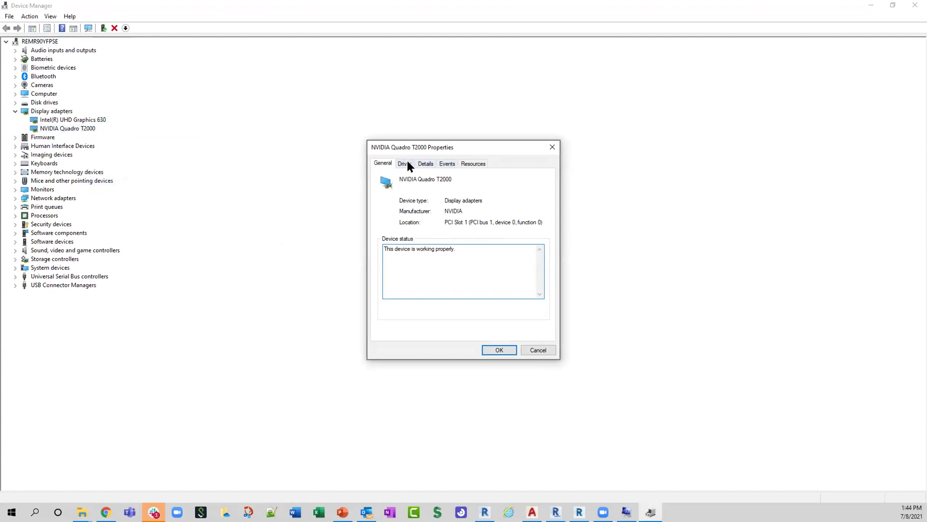
click(426, 164)
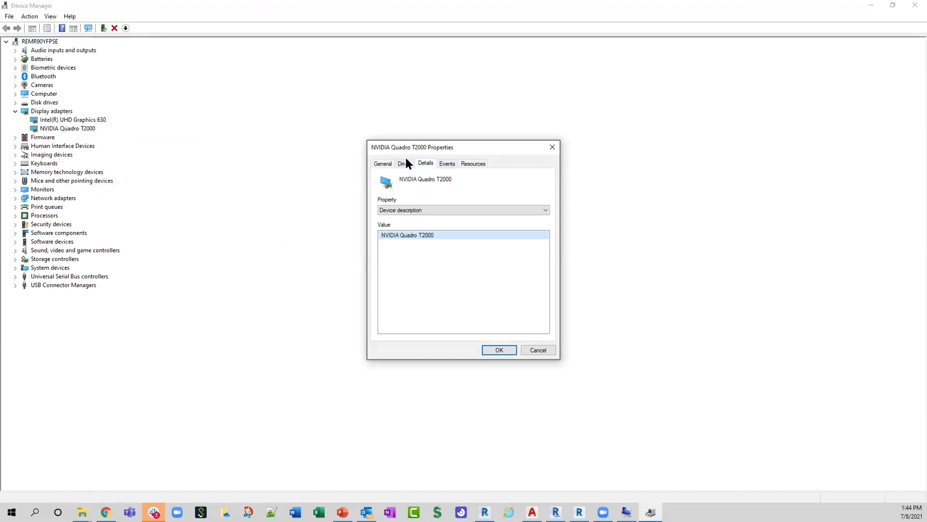
click(405, 163)
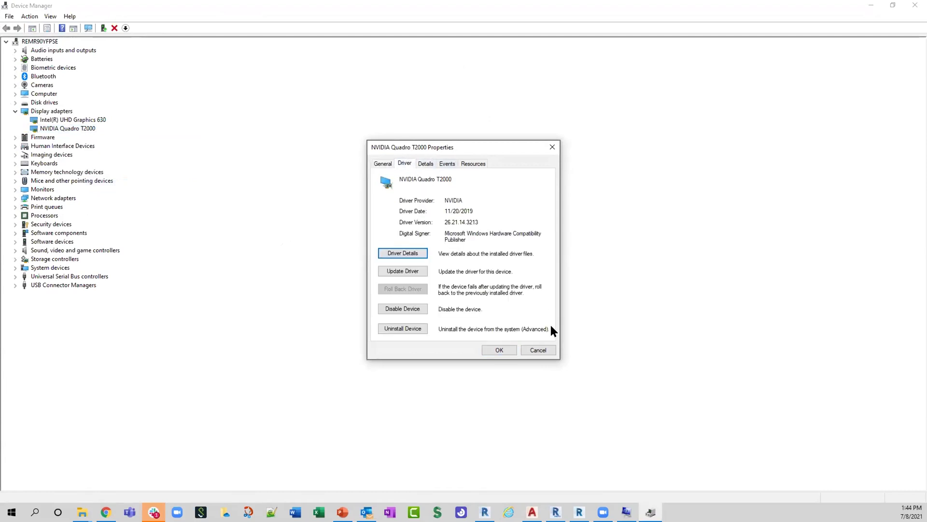
click(537, 350)
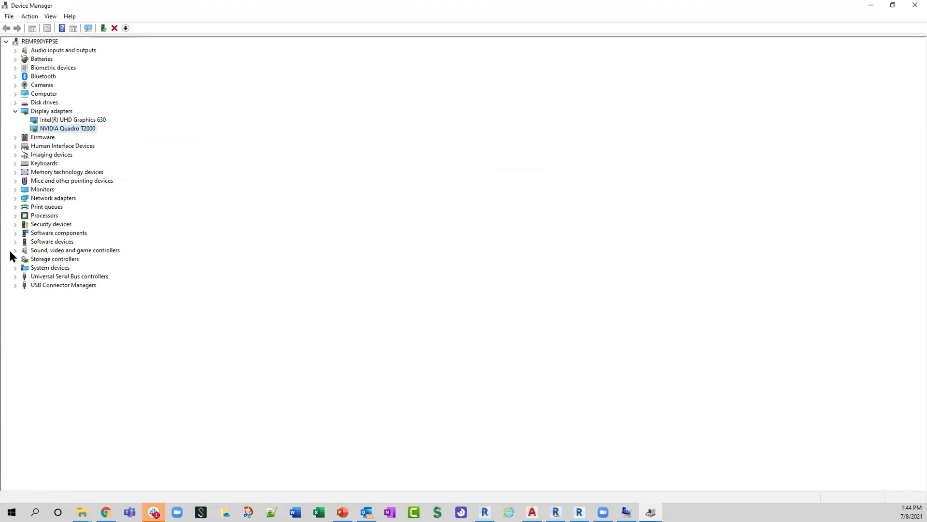
Examine the computer's processors and storage controllers, and close Device Manager
click(13, 216)
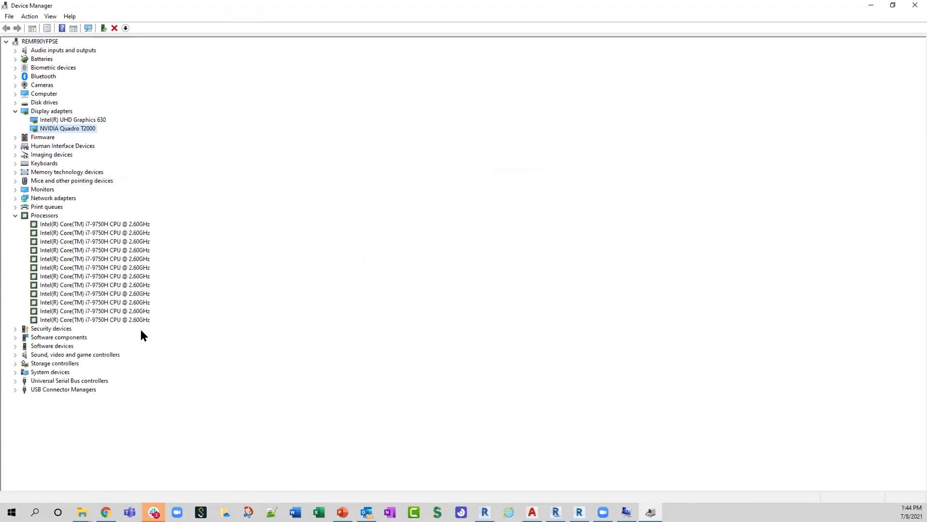
click(15, 364)
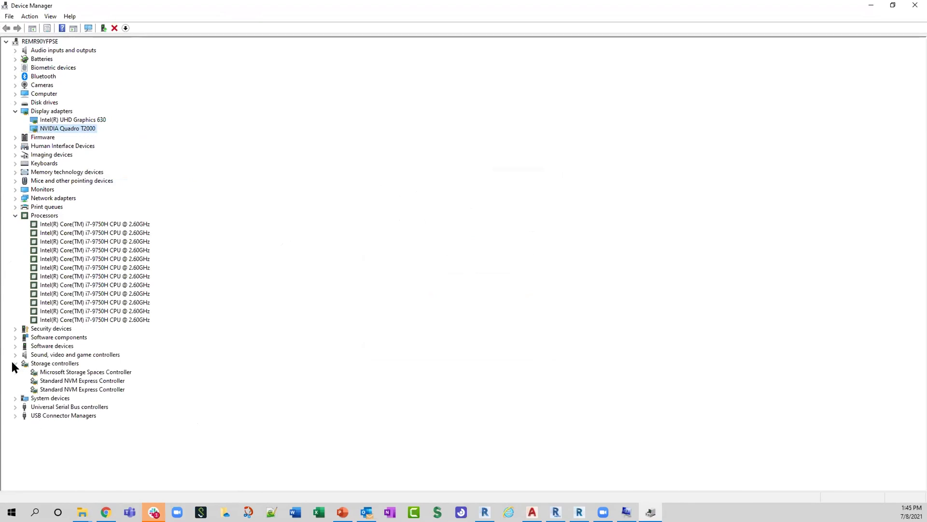
click(915, 4)
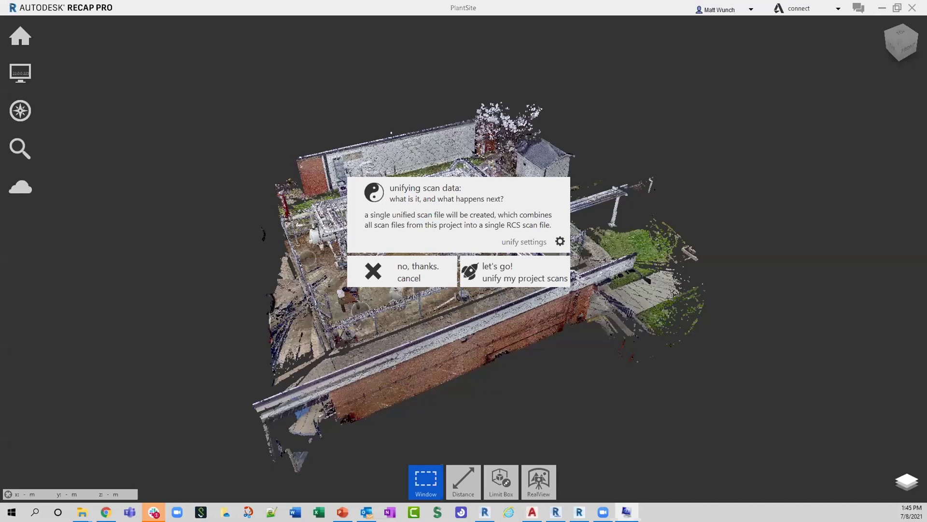
Cancel the scan unification in ReCap Pro and open the scan to mesh options for PlantSite
click(412, 274)
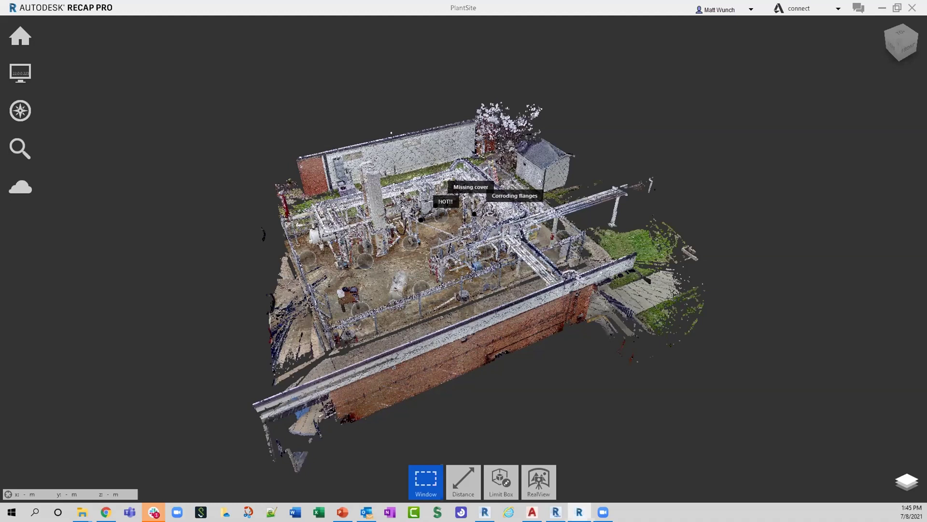
mouse_move(19, 187)
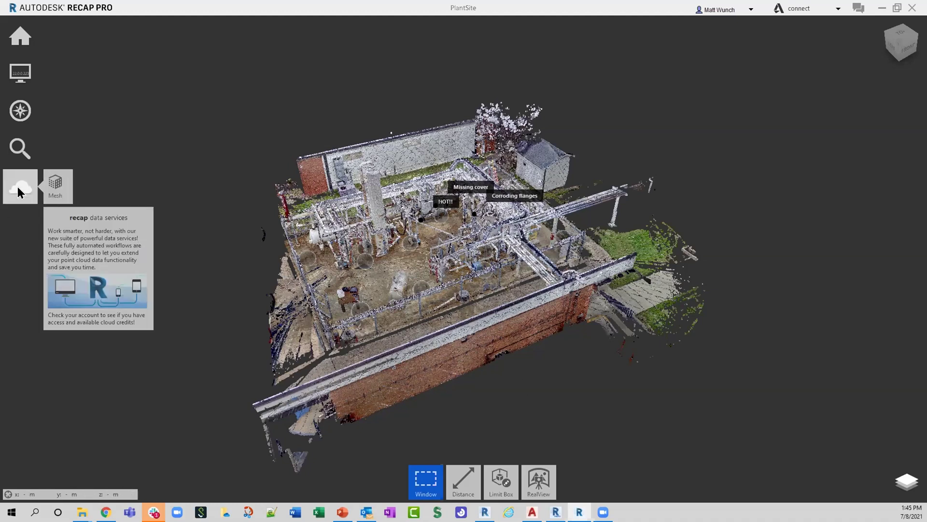
click(62, 189)
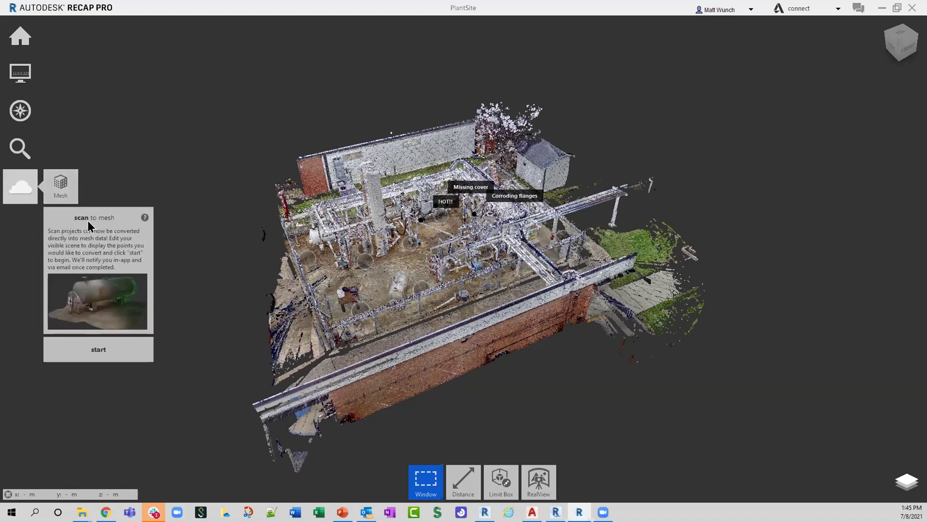
click(99, 349)
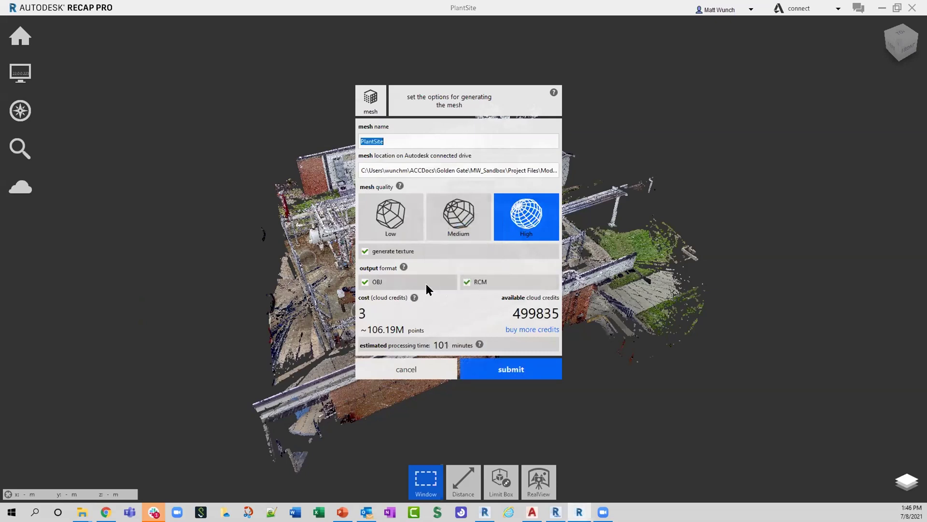
Switch to Autodesk Docs in Chrome and look at the PlantSiteMesh.obj.zip and PlantSiteMesh.rcm files in the project folder
click(102, 509)
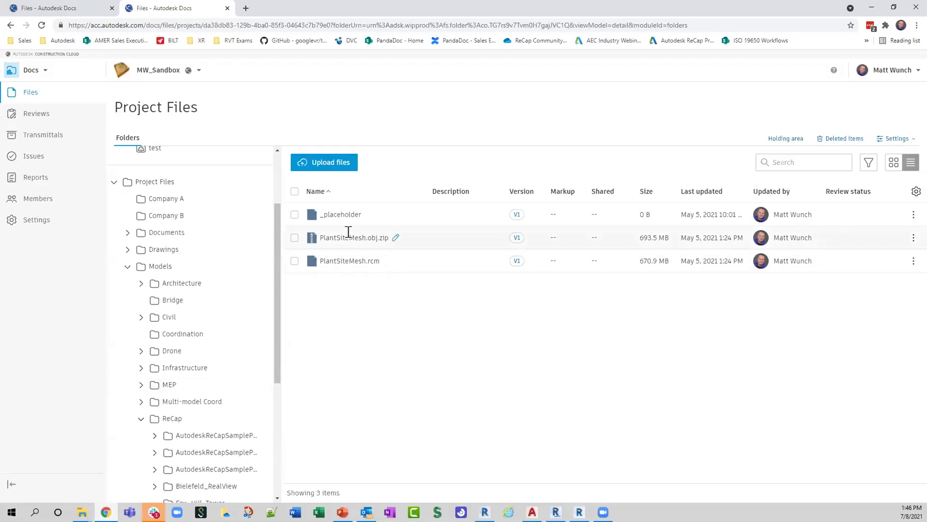
click(371, 234)
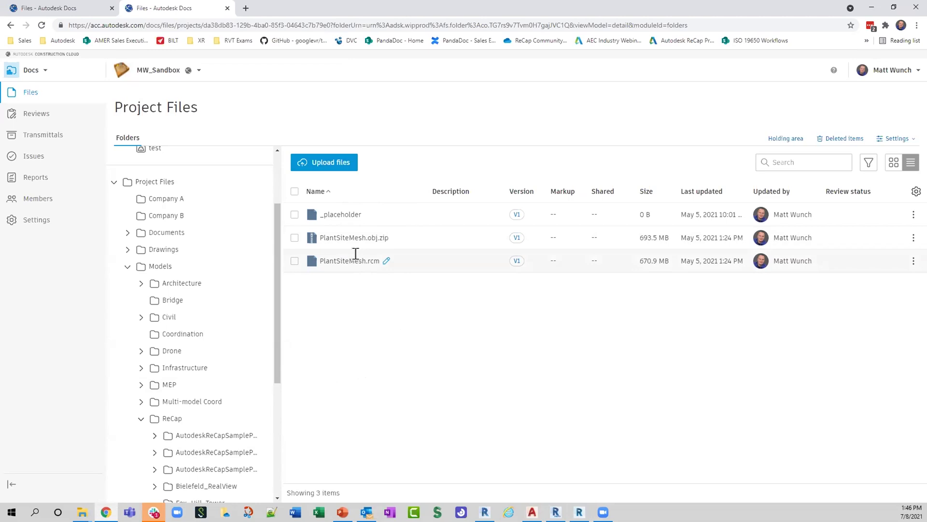
mouse_move(555, 513)
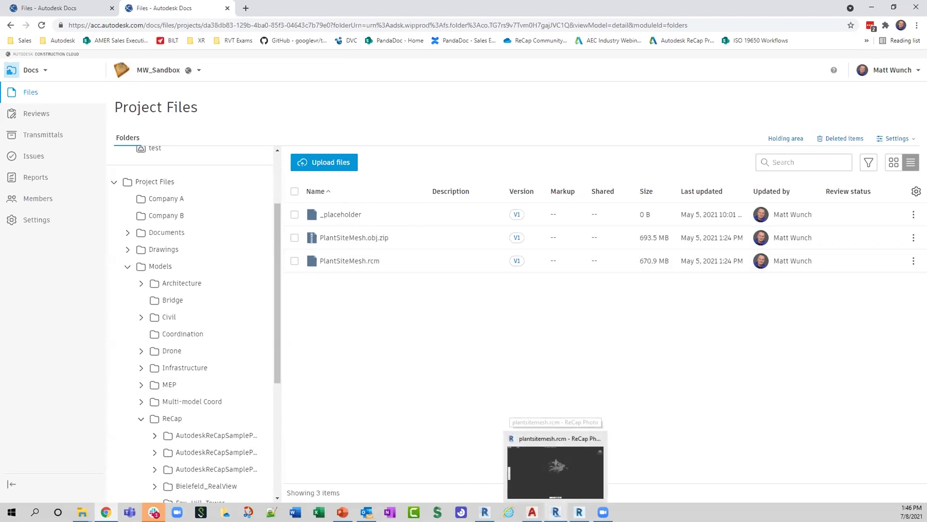
Switch to ReCap Photo, look at the PlantSiteMesh.rcm model and its synced Autodesk Docs folder path, and cancel loading a model
click(555, 438)
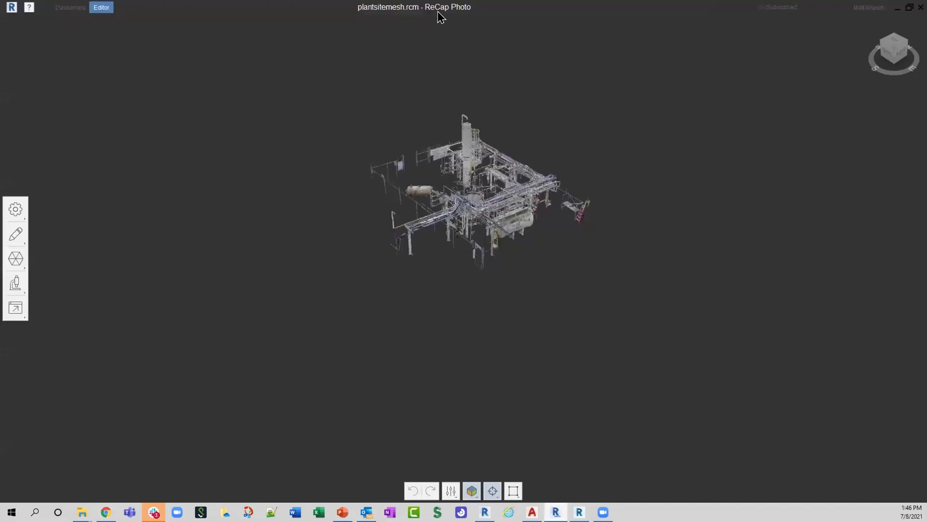
click(68, 8)
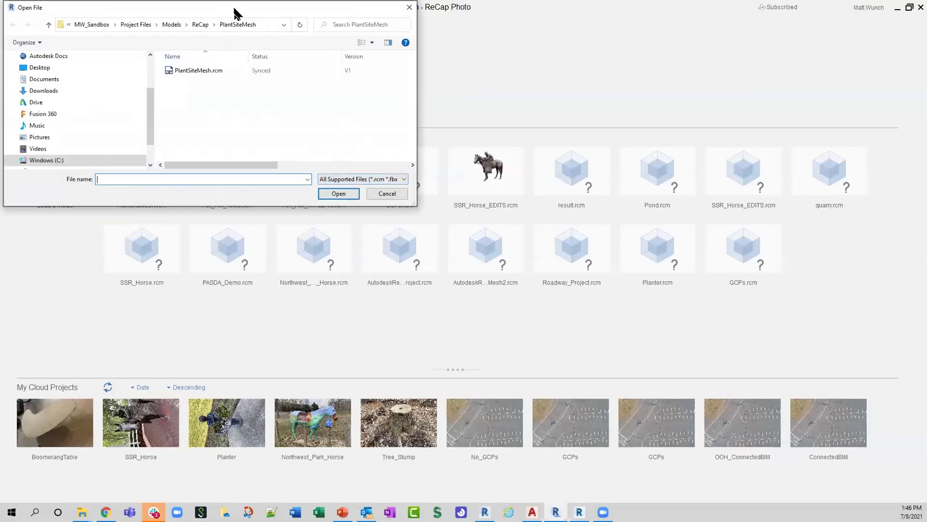
click(422, 54)
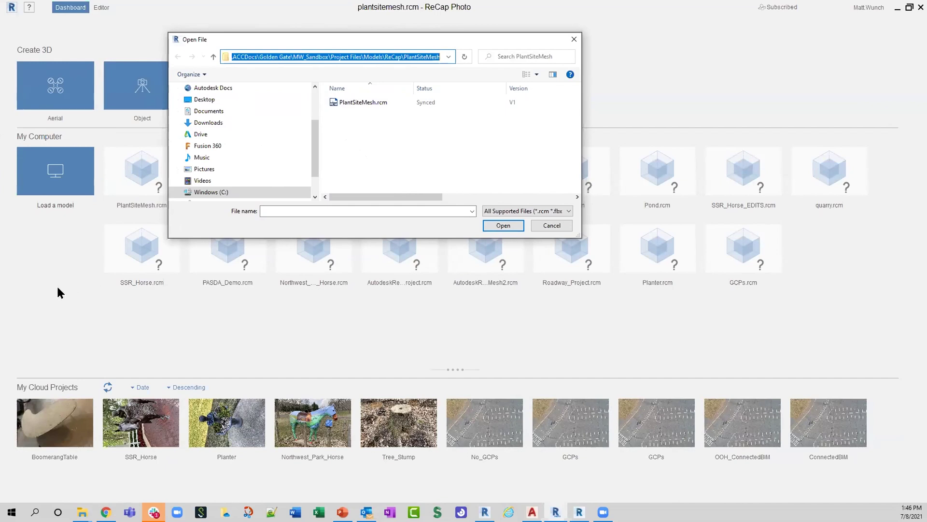
click(557, 223)
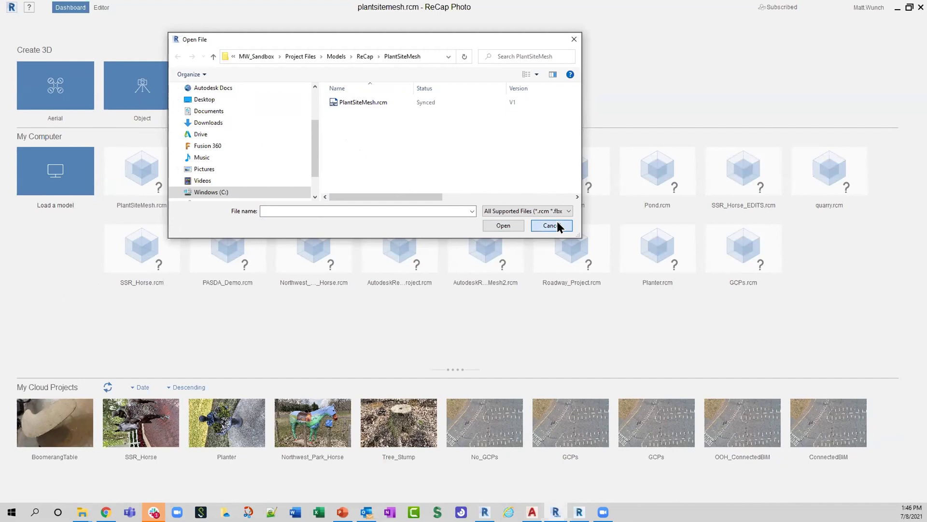
click(557, 223)
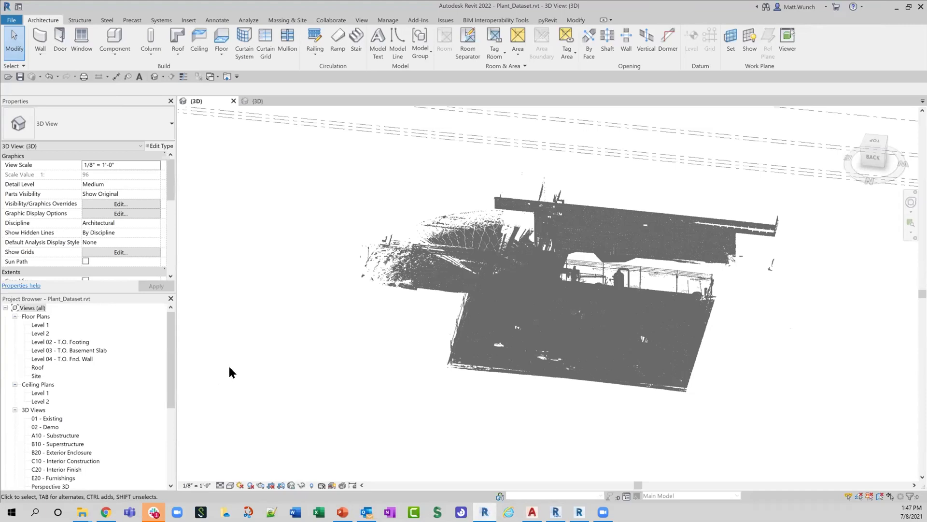
Switch to Revit and link the PlantSite.rcp point cloud into Plant_Dataset.rvt with Auto - Center to Center positioning
middle_drag(320, 210, 380, 271)
scroll(353, 261, up, 1)
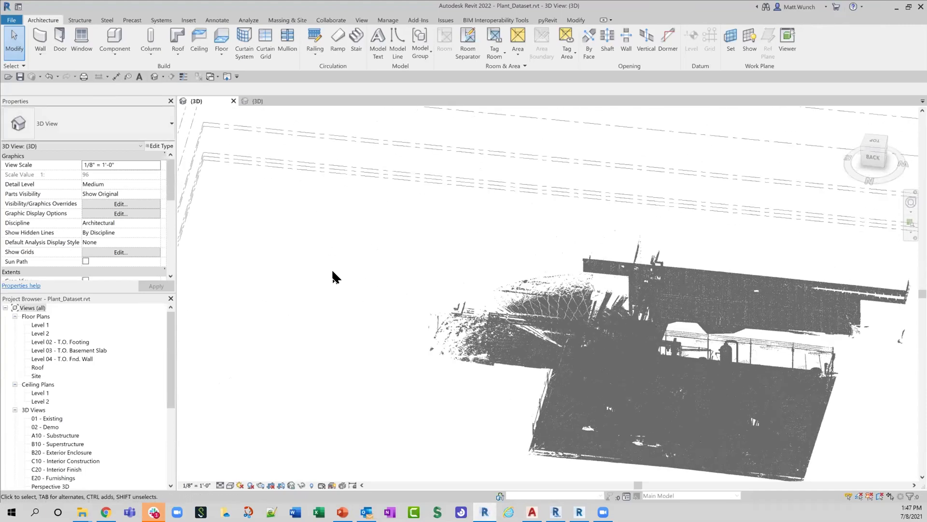
click(188, 19)
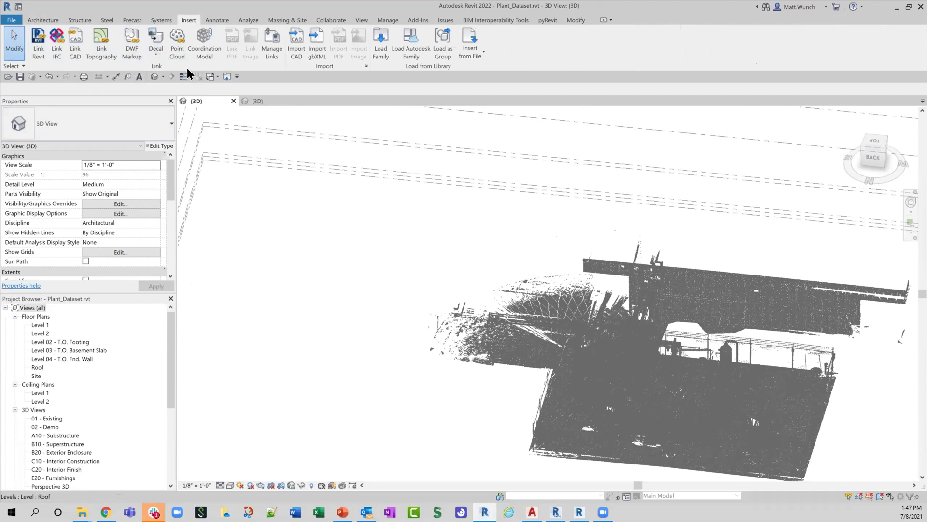
click(178, 44)
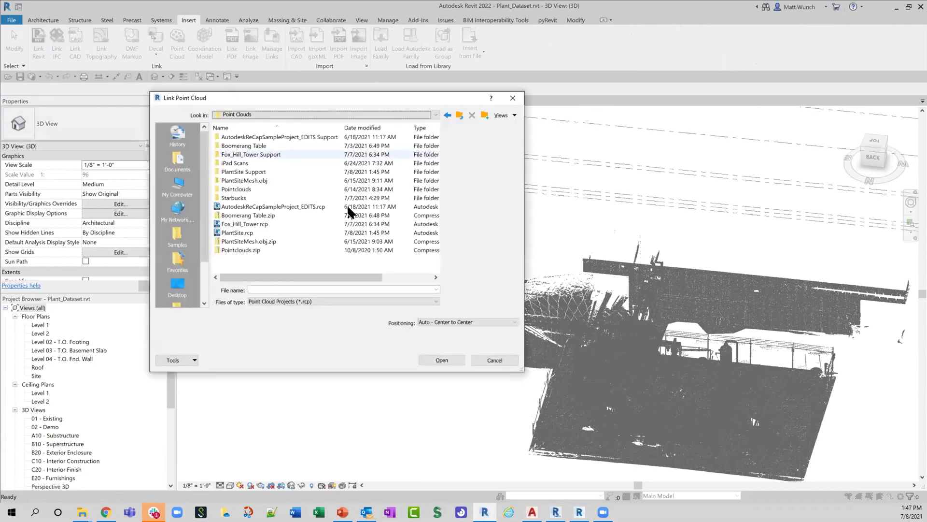
click(235, 232)
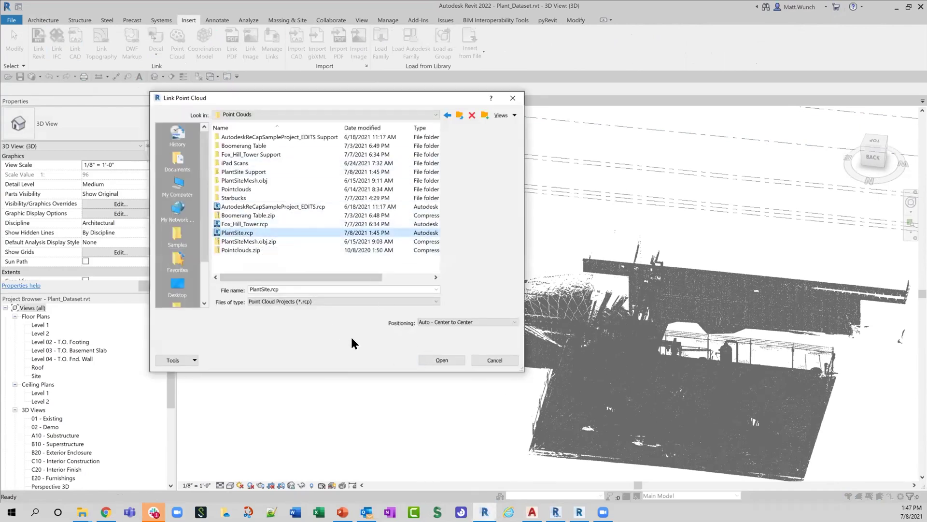
click(441, 360)
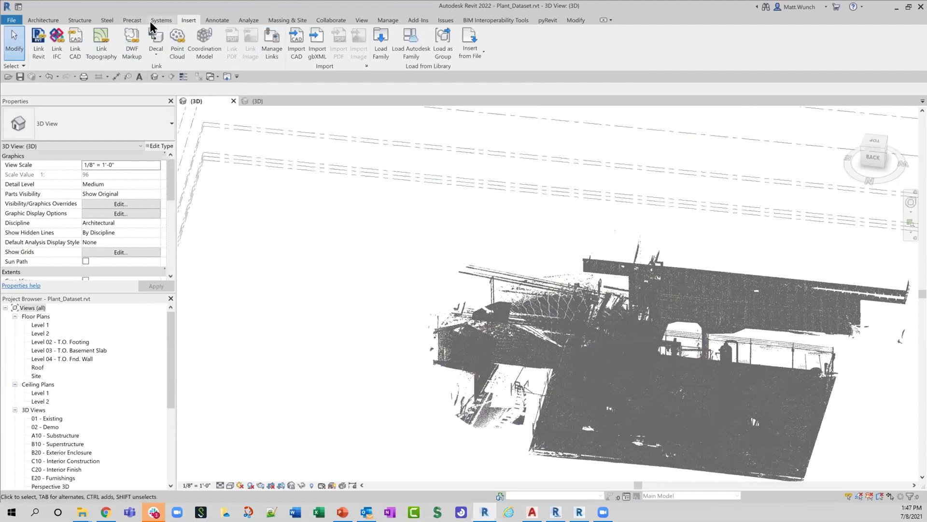
Unload the Plant_Dataset_EDITS.rcs point cloud link from the Revit project
click(277, 42)
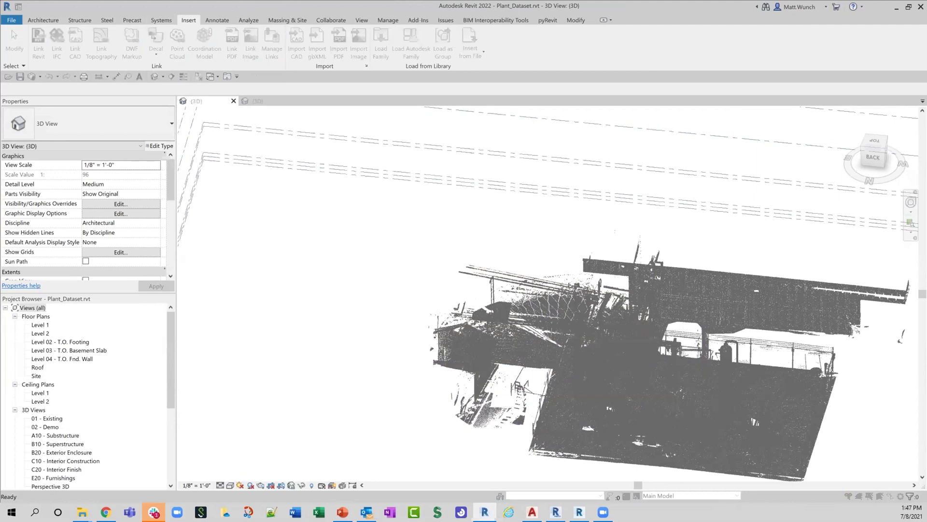
click(320, 76)
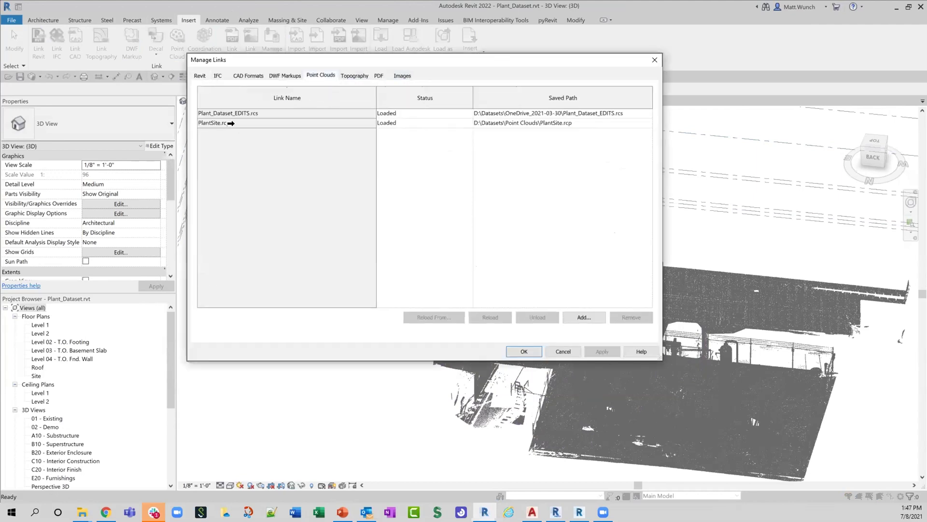
click(273, 112)
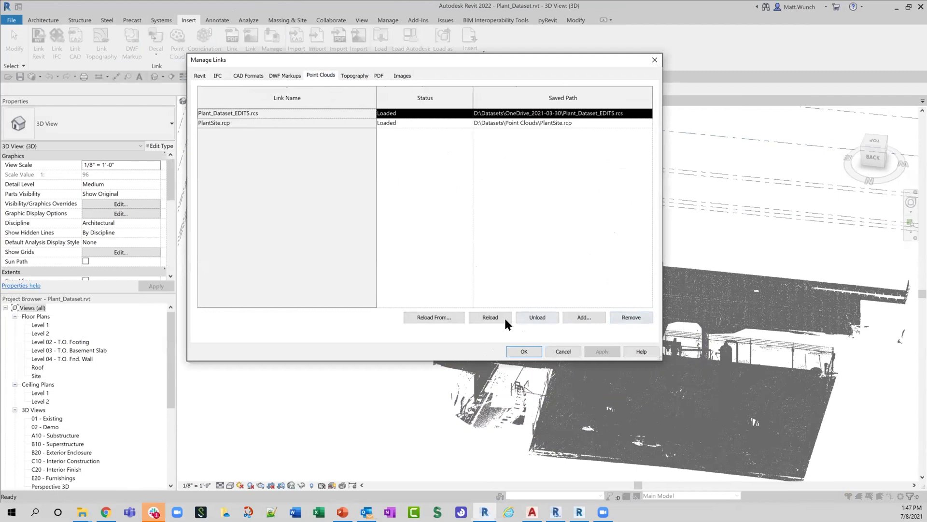
click(536, 317)
click(524, 351)
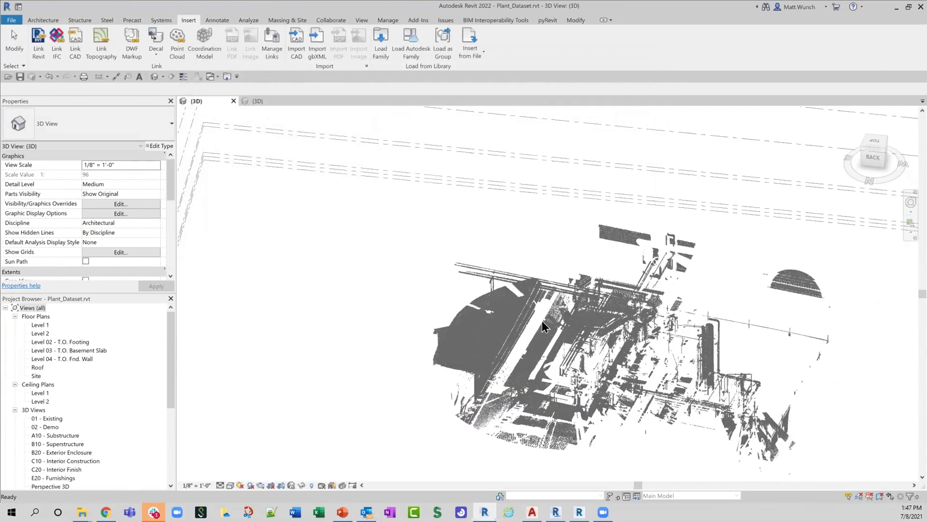
scroll(584, 287, down, 2)
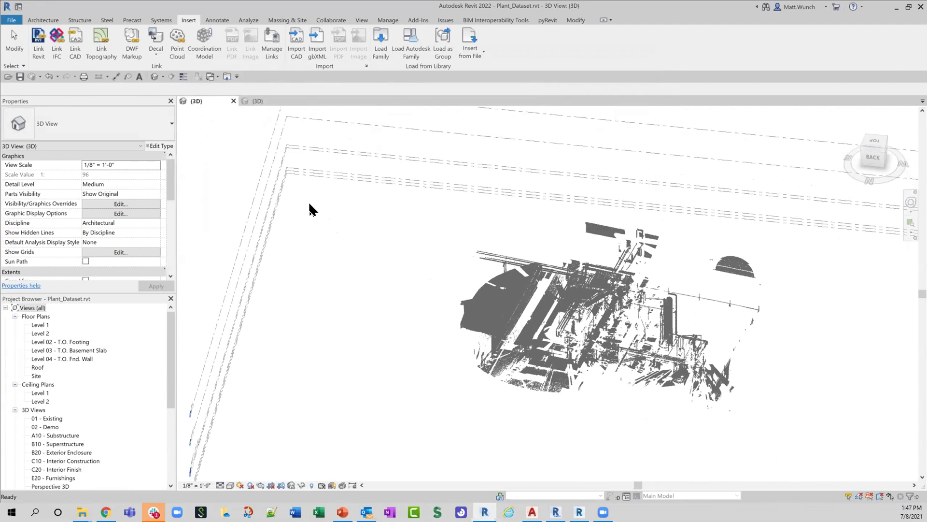
Open the 3D view's point cloud visibility overrides and look through the scan locations of PlantSite.rcp
key(v)
key(g)
click(457, 88)
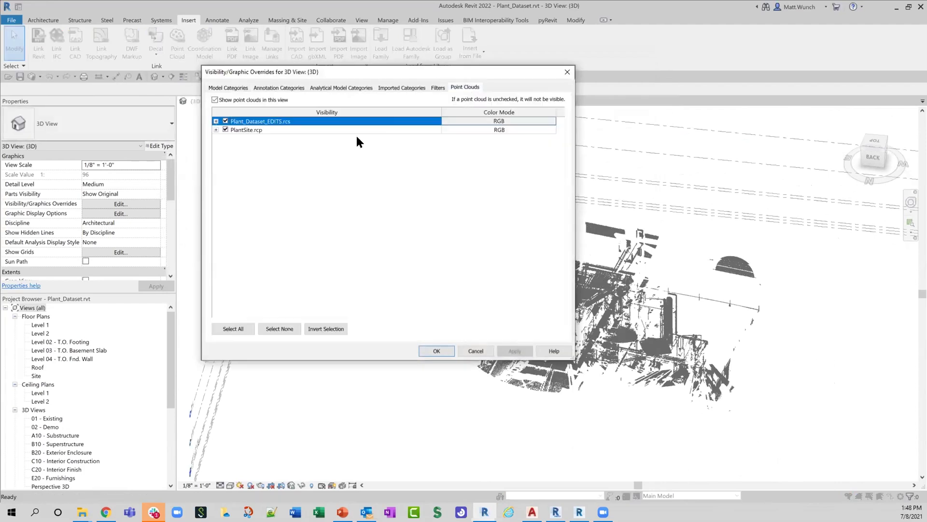
click(216, 129)
click(225, 138)
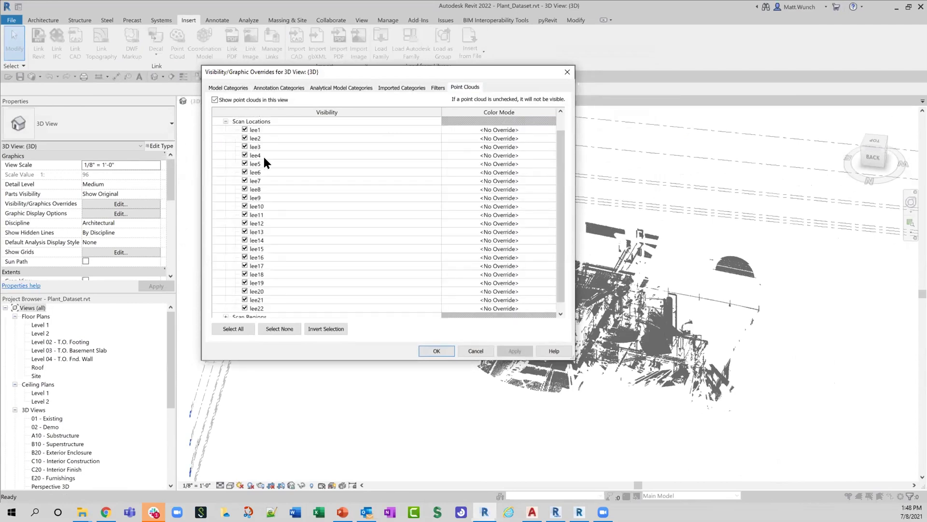
scroll(287, 210, up, 1)
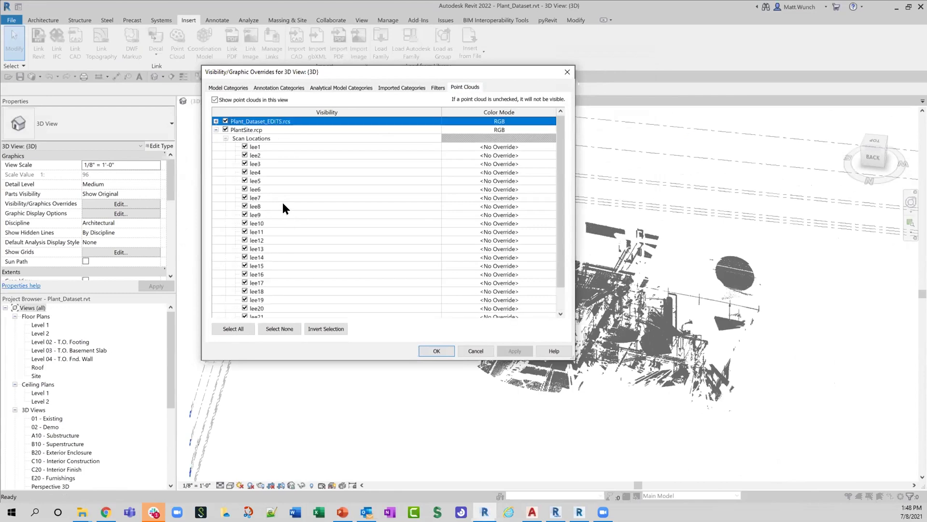
scroll(283, 202, down, 1)
scroll(290, 257, up, 1)
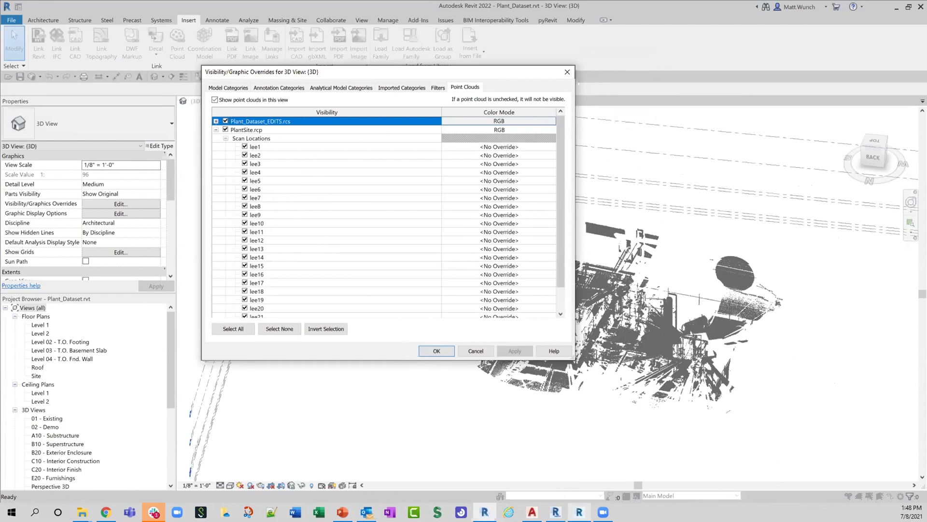
Switch to ReCap Pro, hide the existing conditions region and the unassigned points of PlantSite, and look at the individual scan locations
click(579, 511)
click(411, 371)
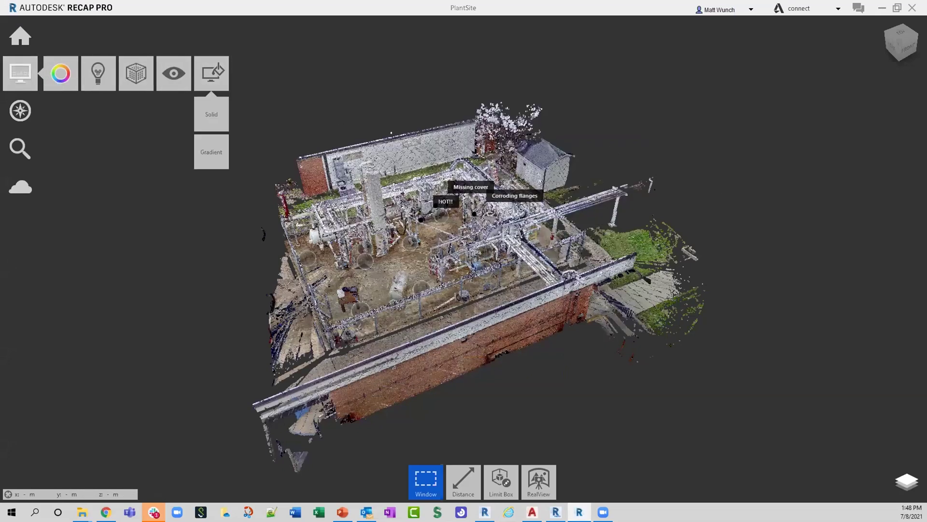
mouse_move(906, 482)
click(907, 396)
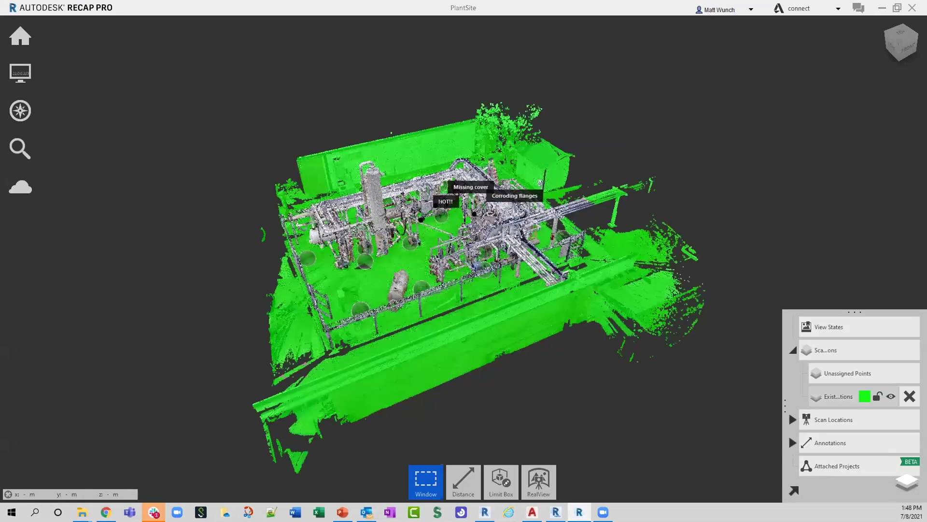
click(891, 396)
click(913, 373)
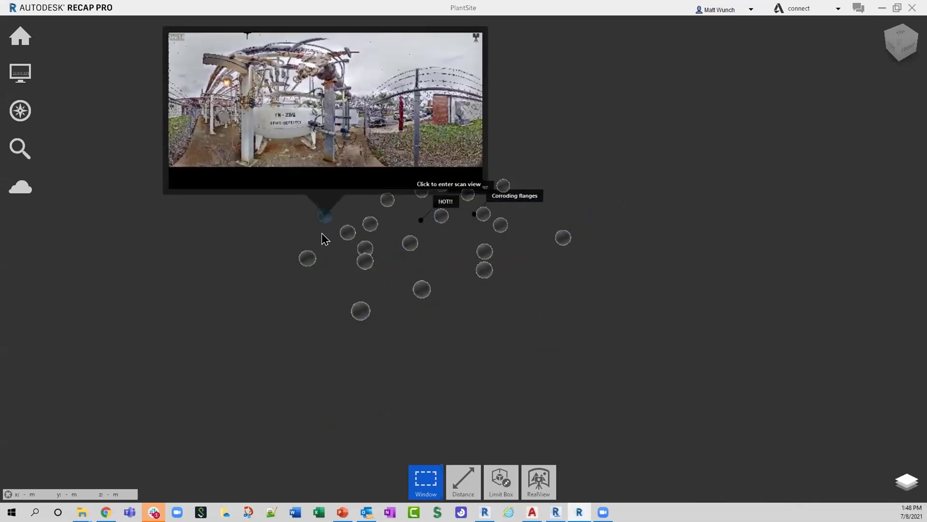
mouse_move(308, 262)
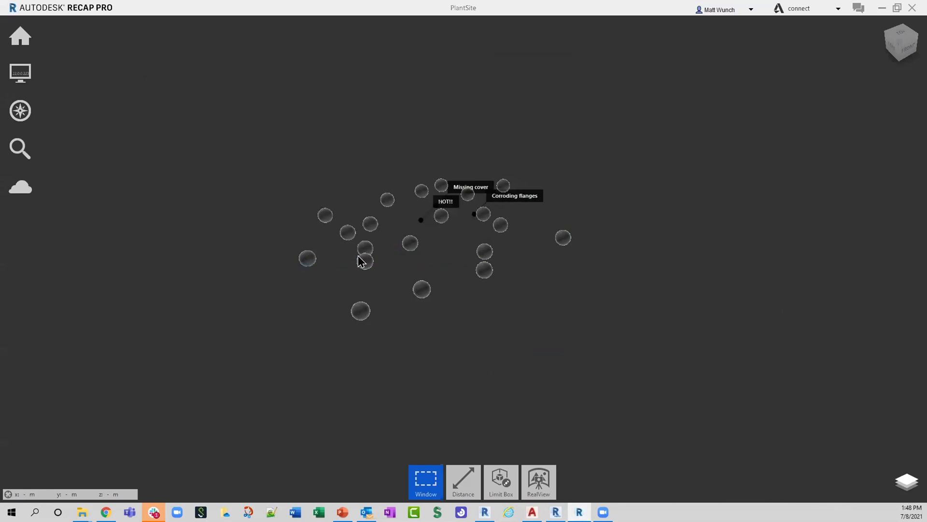
Return to Revit, hide several PlantSite.rcp scan locations in the 3D view, including lee1, lee2 and lee3, and select the point cloud
click(484, 512)
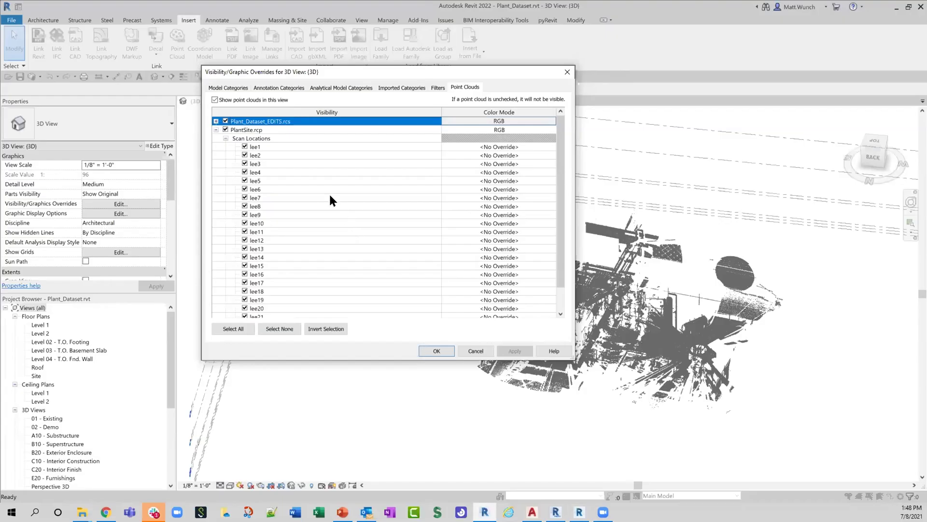
click(282, 130)
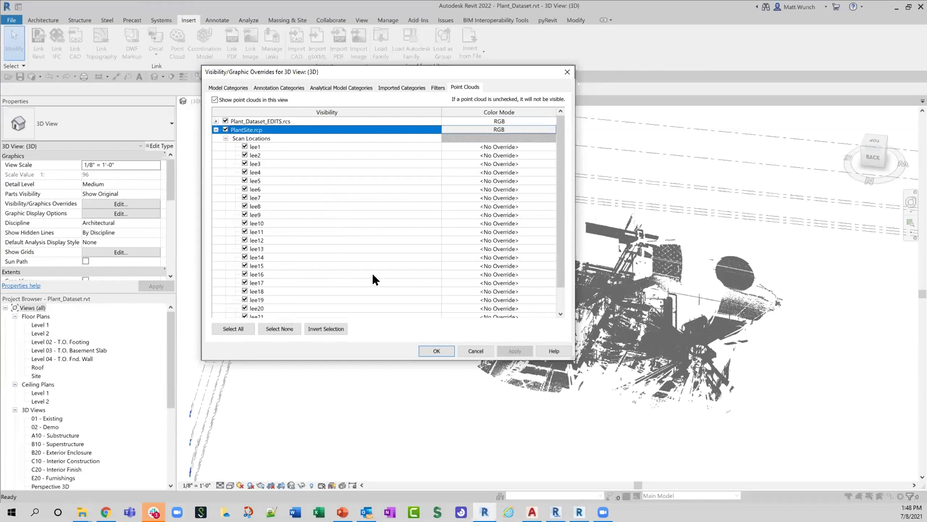
scroll(321, 244, down, 1)
scroll(332, 240, up, 1)
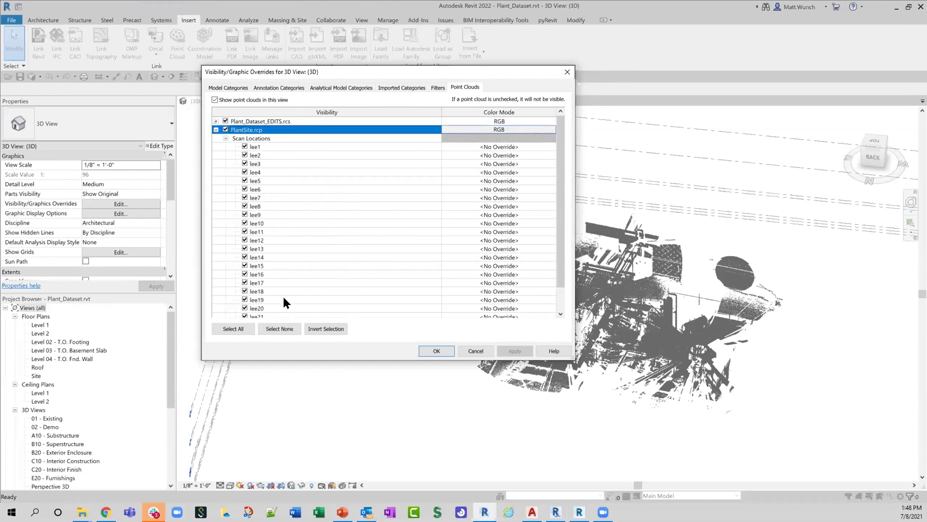
click(244, 147)
click(244, 155)
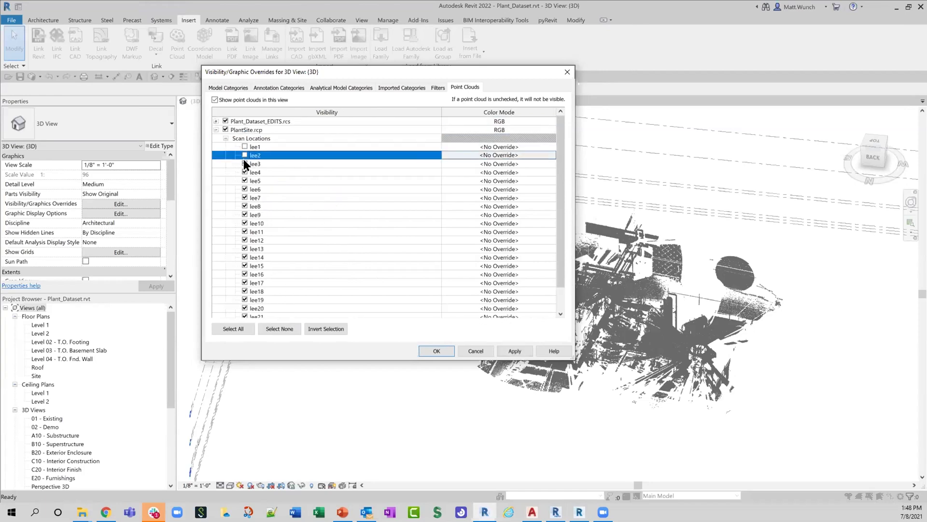
click(244, 164)
click(247, 274)
click(245, 291)
click(244, 274)
click(245, 257)
click(437, 351)
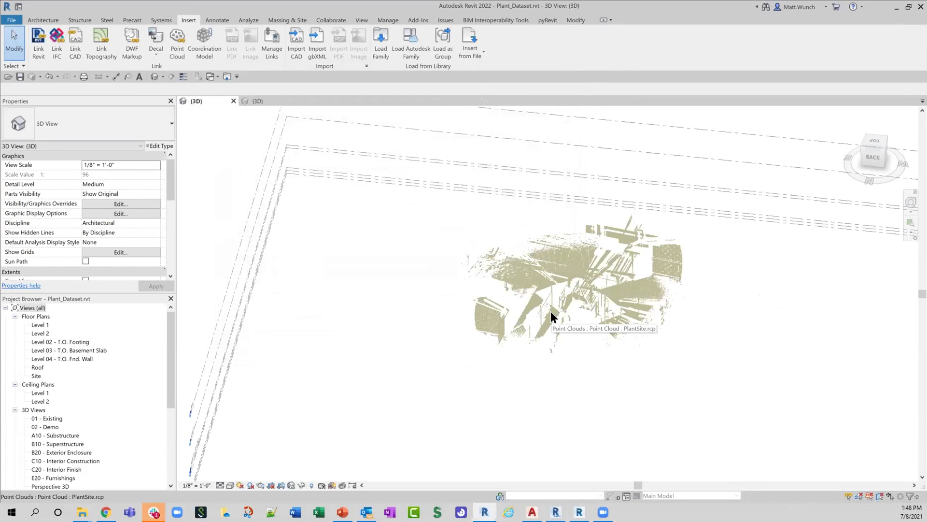
click(721, 324)
middle_drag(723, 329, 701, 356)
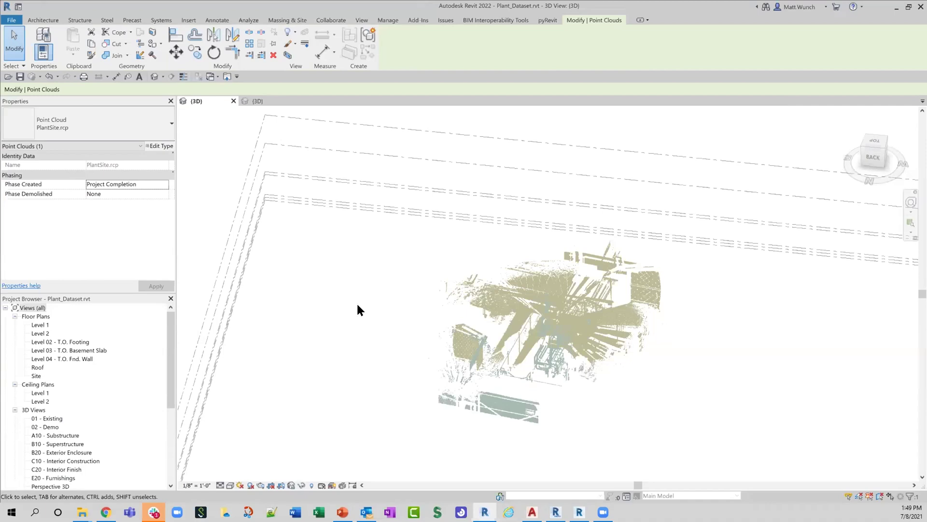
Switch to ReCap Pro, examine the coordinate system list in the PlantSite project settings, and cancel the settings
click(556, 512)
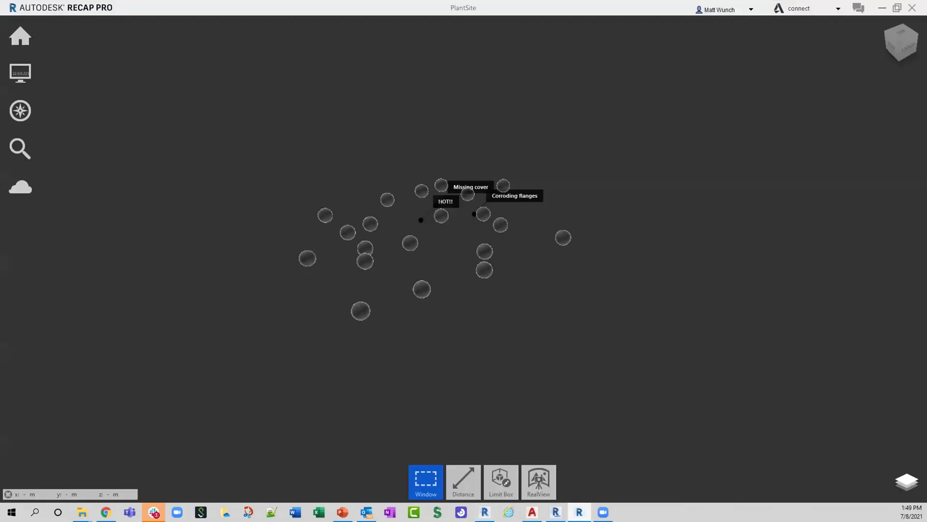
mouse_move(14, 41)
click(365, 39)
click(489, 133)
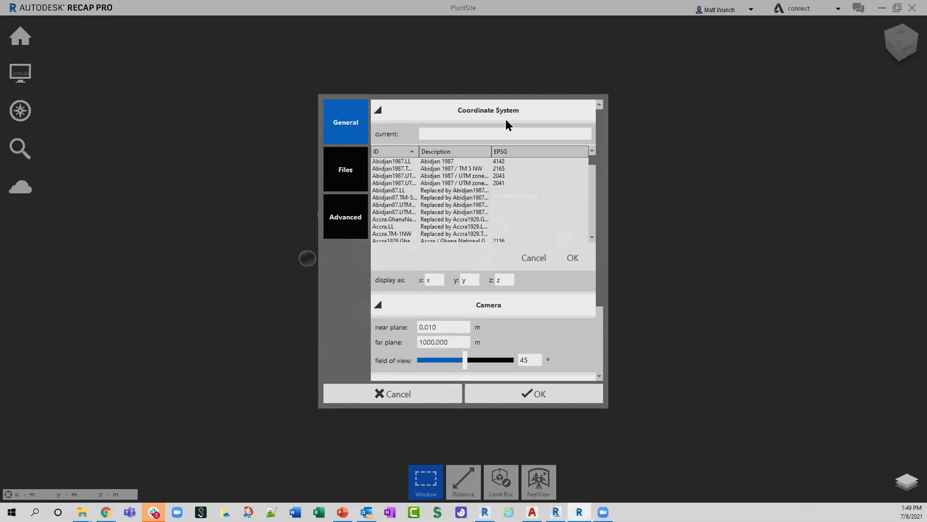
click(399, 403)
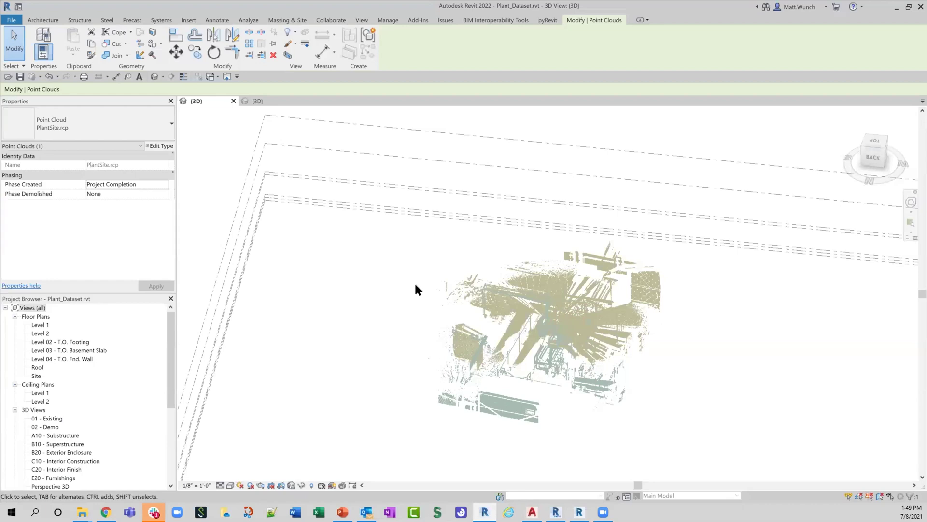
Return to Revit, deselect the point cloud, examine the project's location settings, and cancel them
key(Escape)
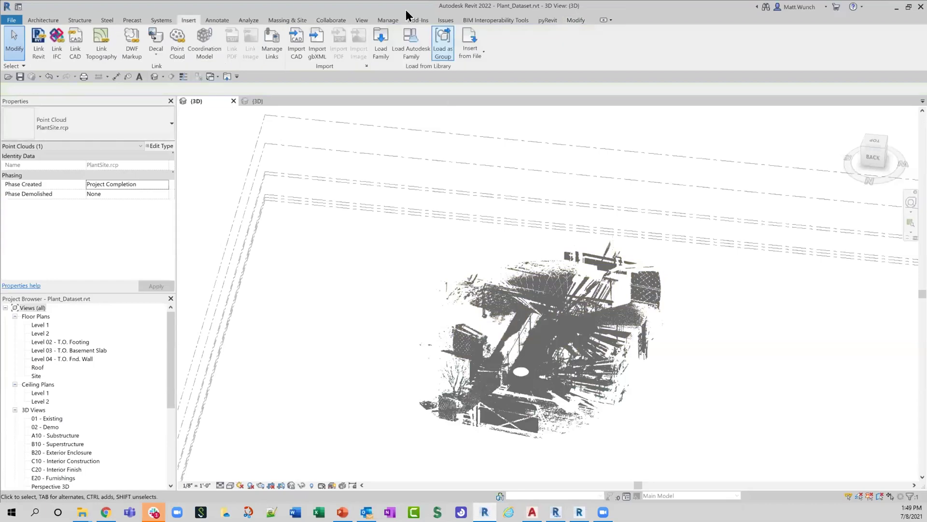
click(326, 19)
click(388, 21)
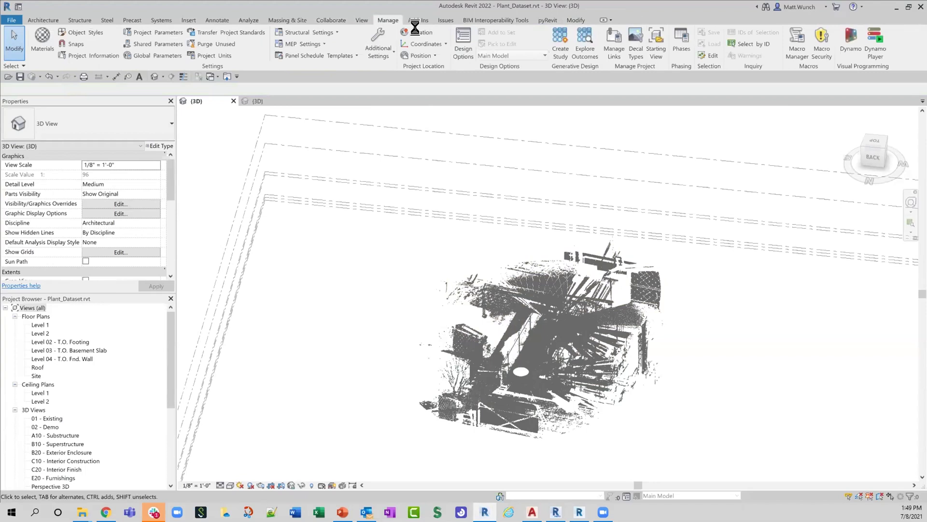
click(419, 33)
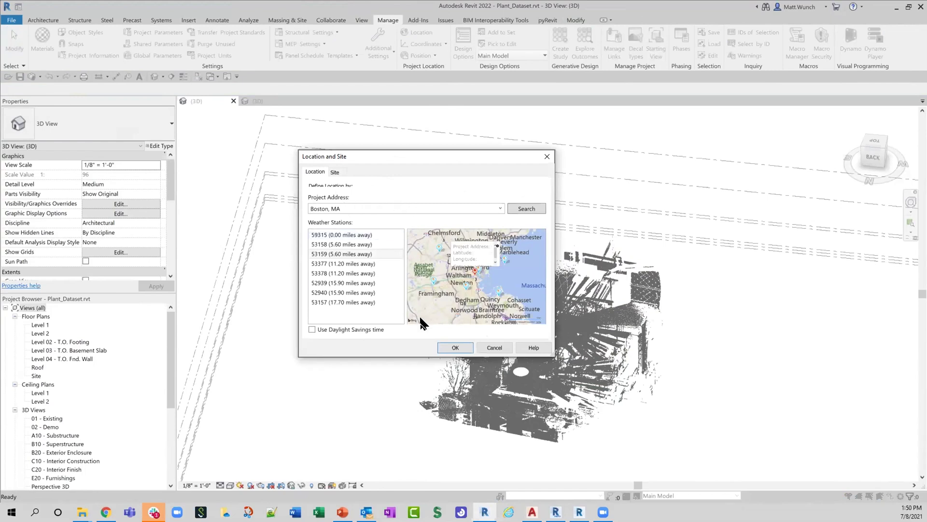
click(497, 345)
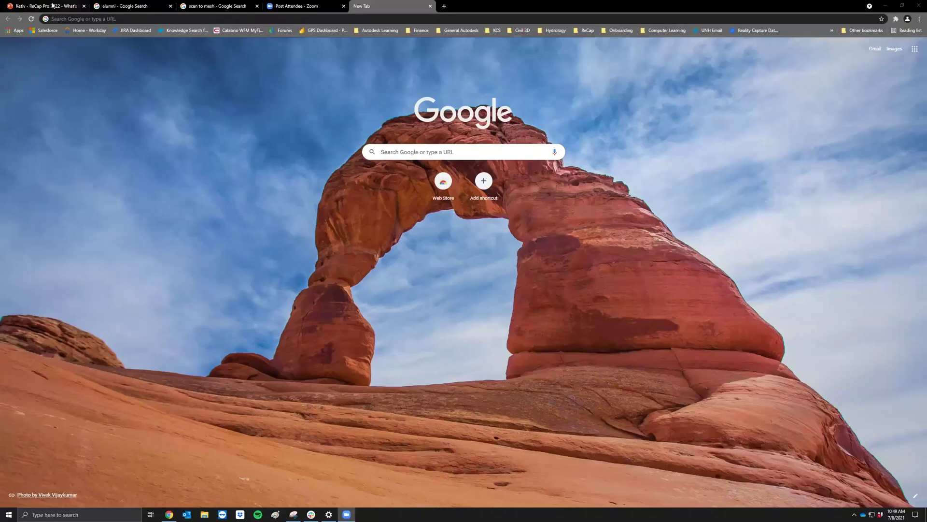
Switch to the ReCap Pro 2022 What's New presentation in Chrome and advance from the Demo slide to the Information slide
click(49, 6)
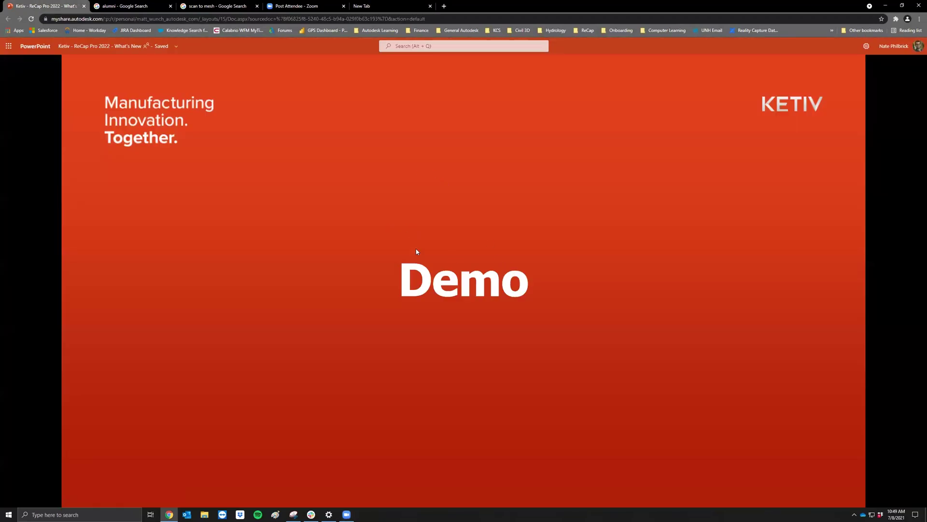
click(712, 326)
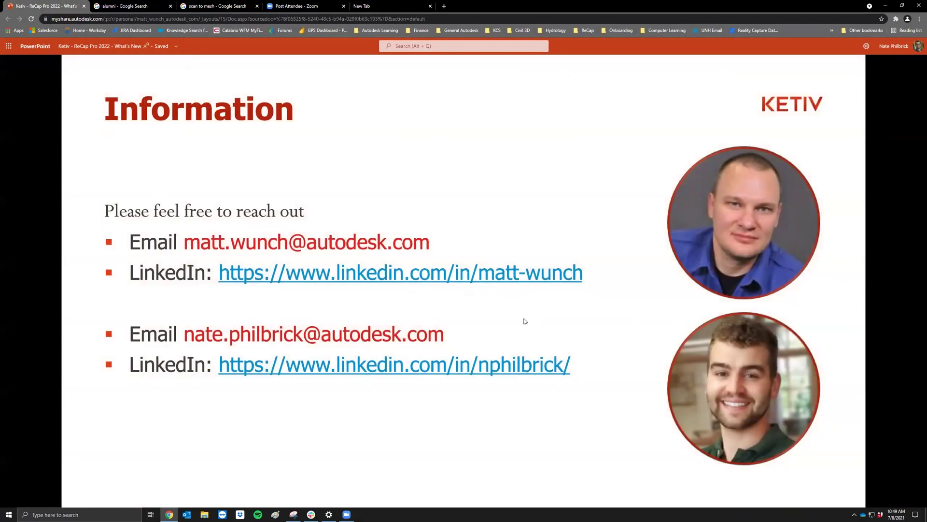